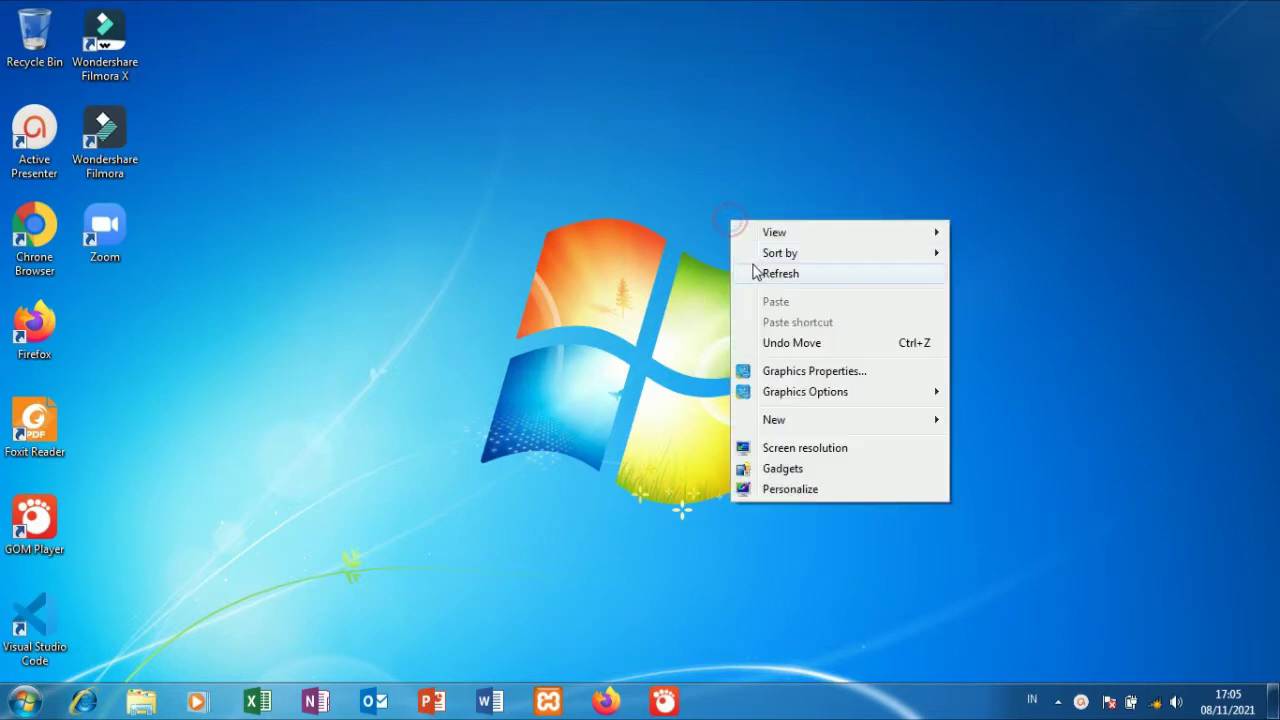
Start Apache (ports 80, 443) and MySQL (port 3306) in XAMPP Control Panel.
left_click(752, 266)
left_click(555, 698)
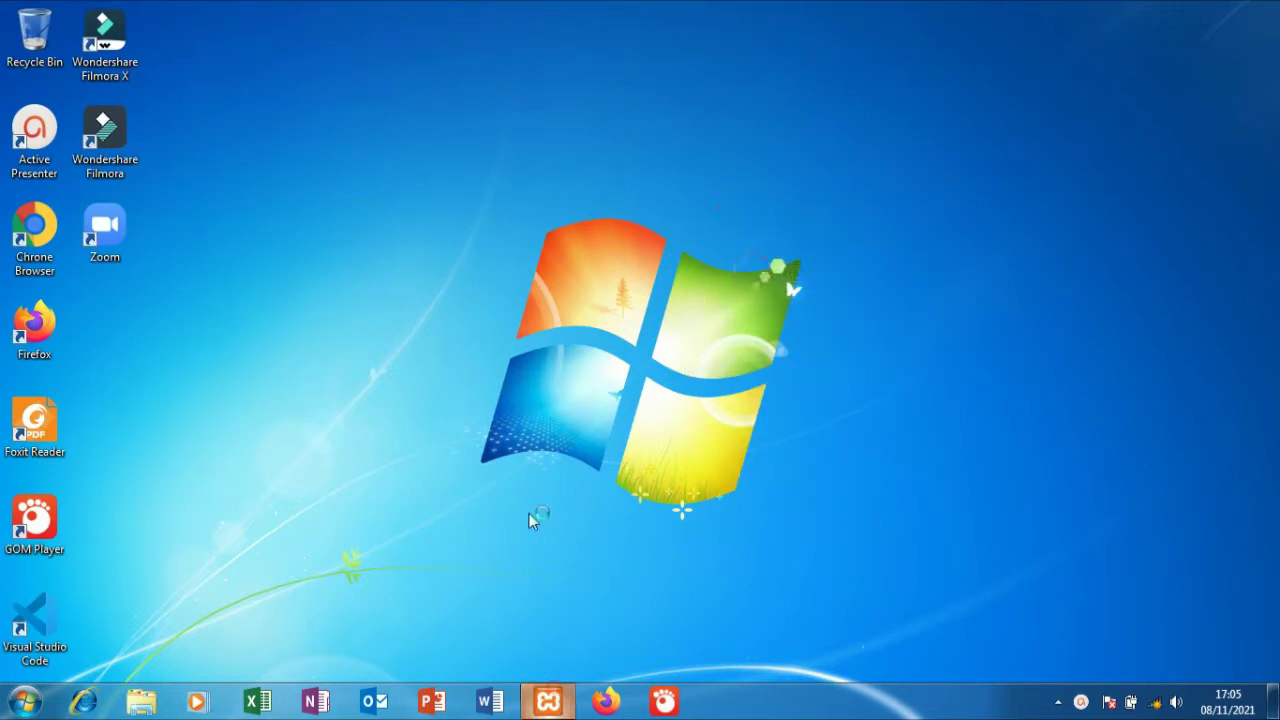
left_click(323, 108)
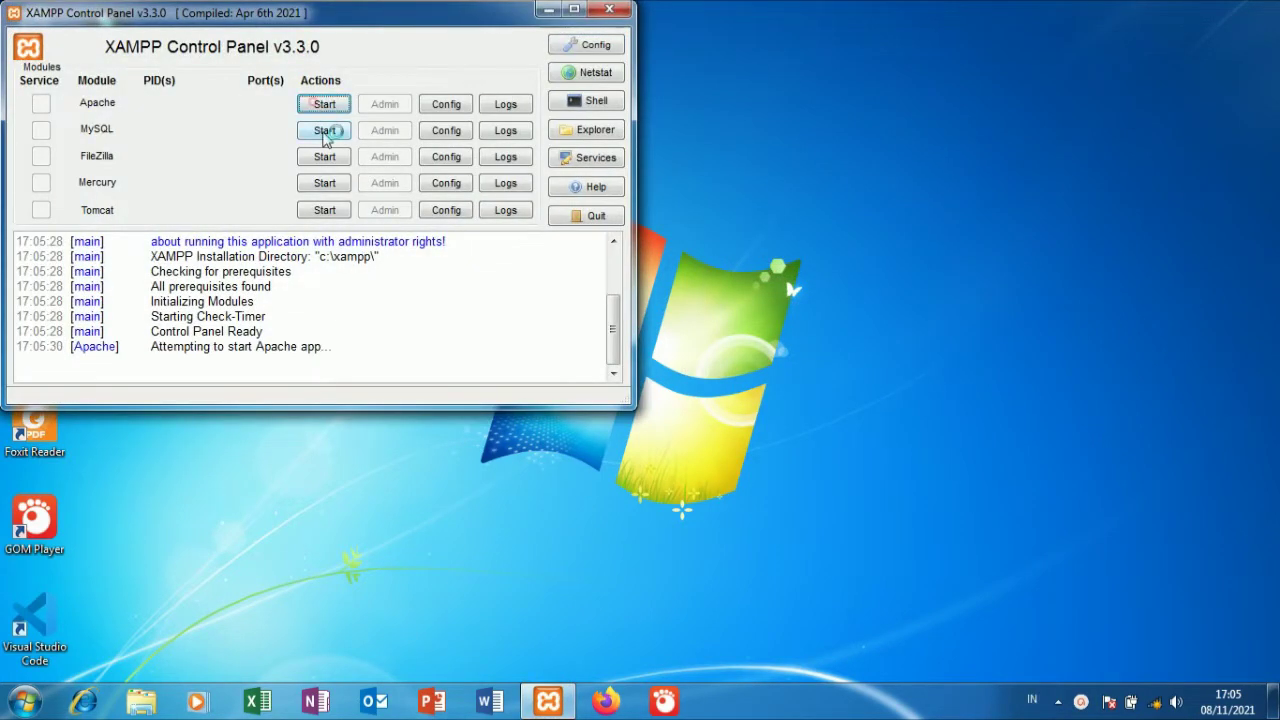
left_click(324, 130)
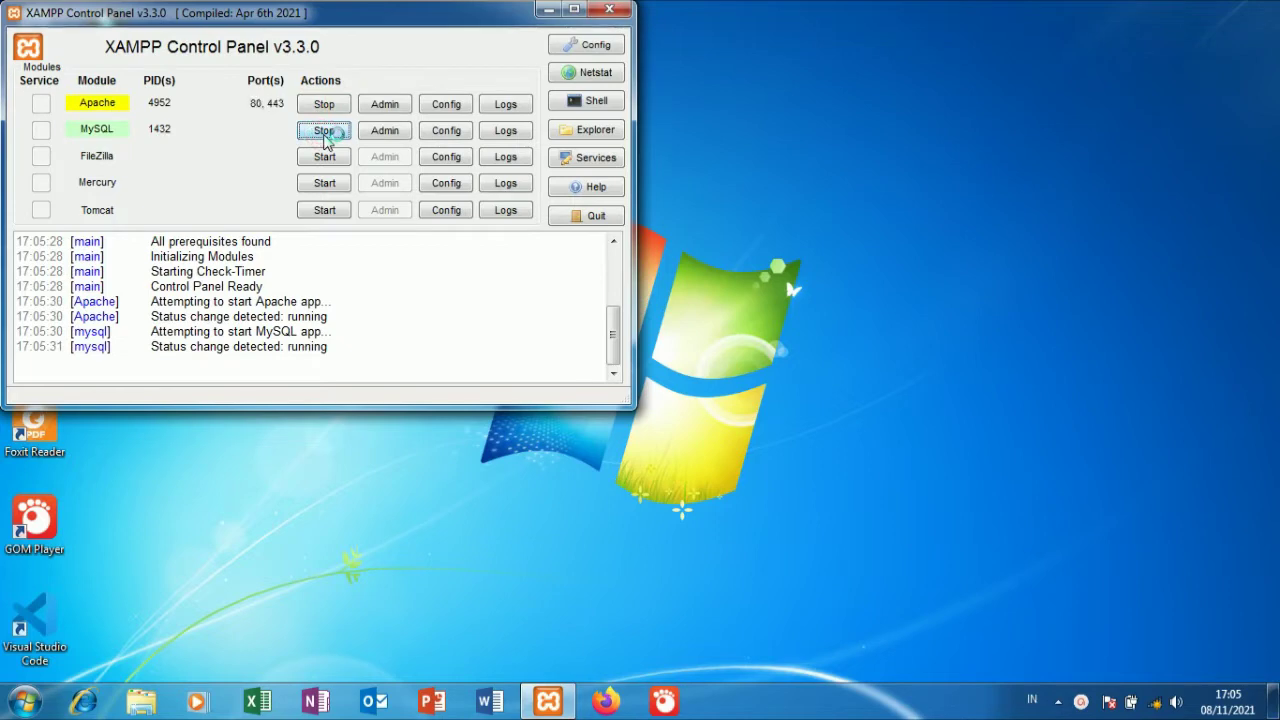
left_click(8, 706)
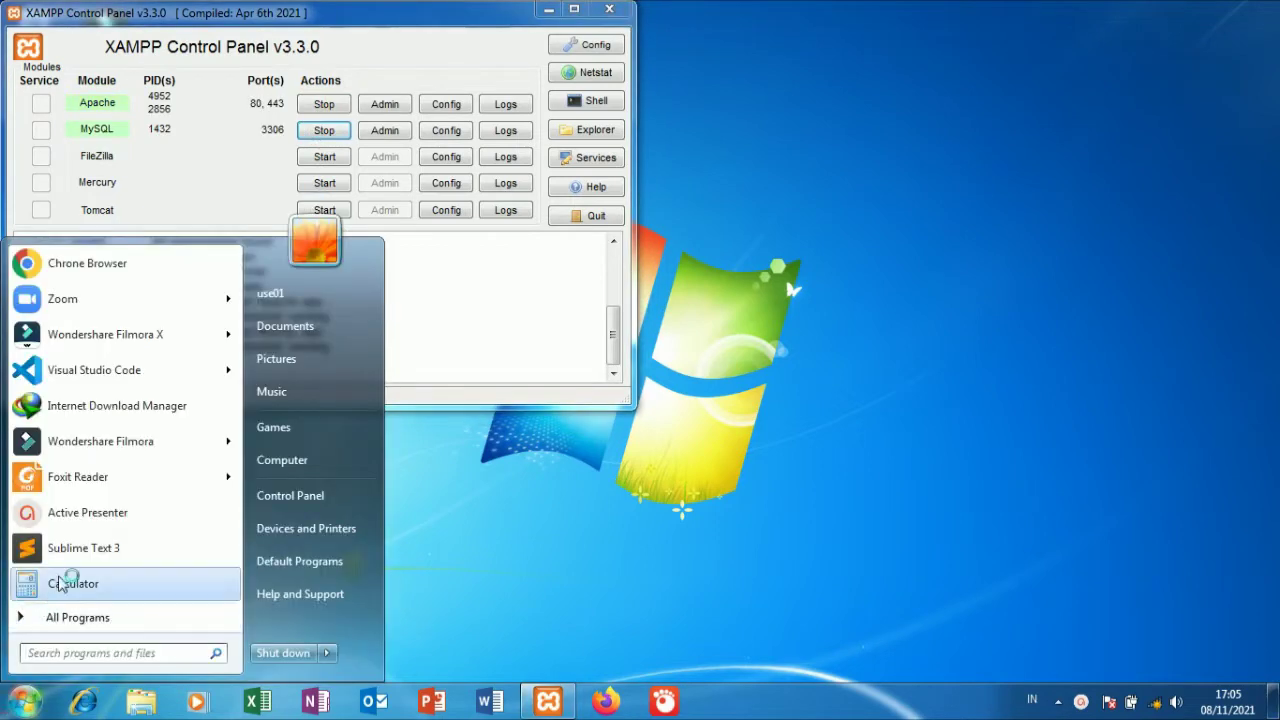
Open xampp/htdocs/project_crm as the Sublime Text project and close the kios_0.0 window.
left_click(72, 552)
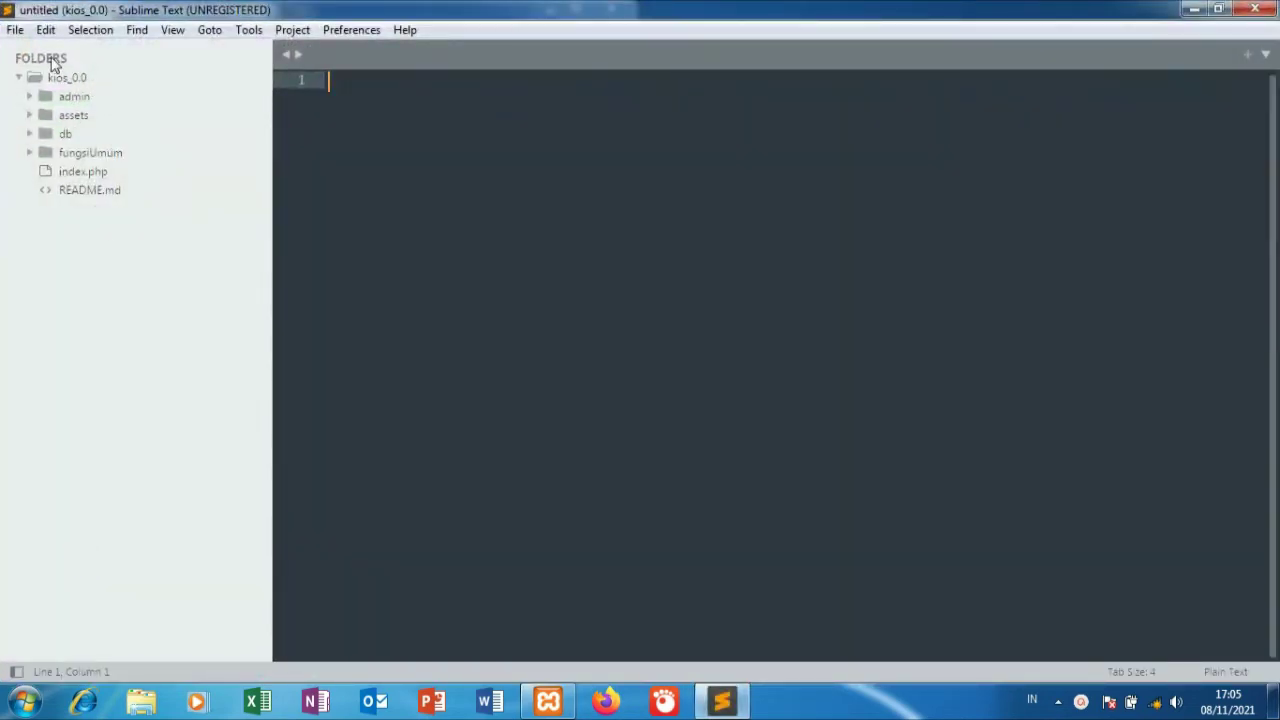
left_click(17, 31)
left_click(45, 89)
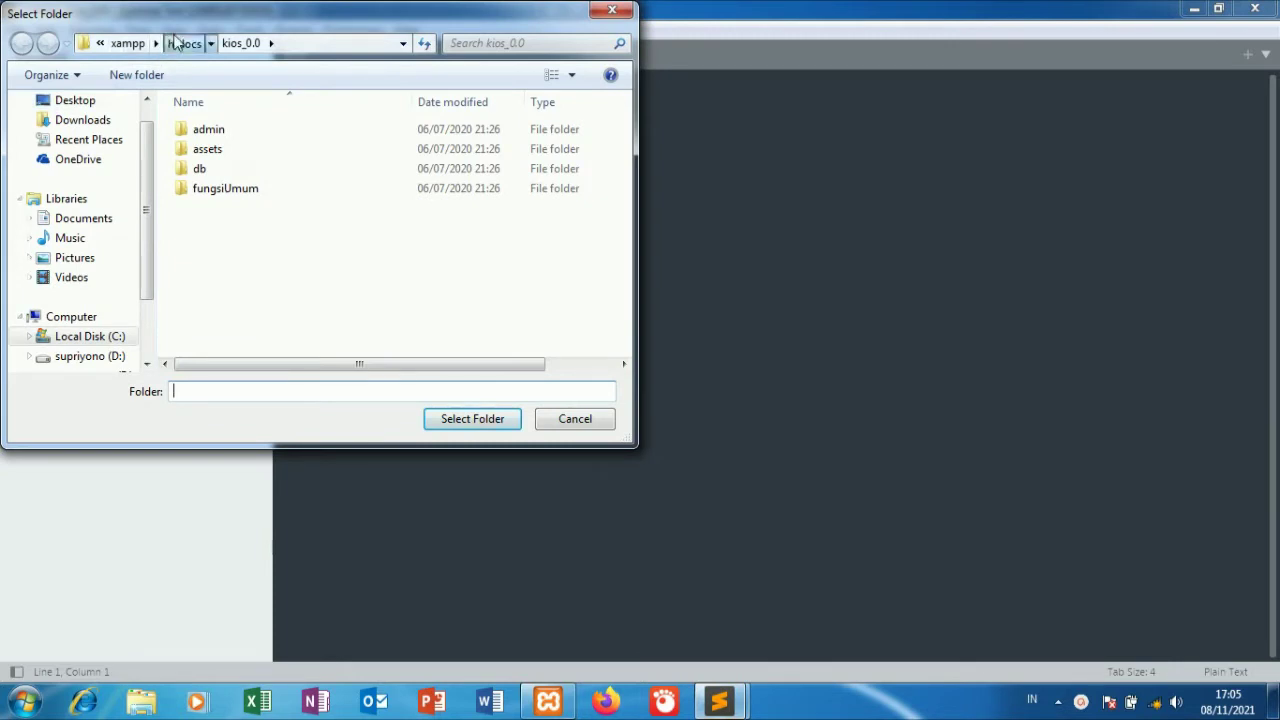
left_click(178, 43)
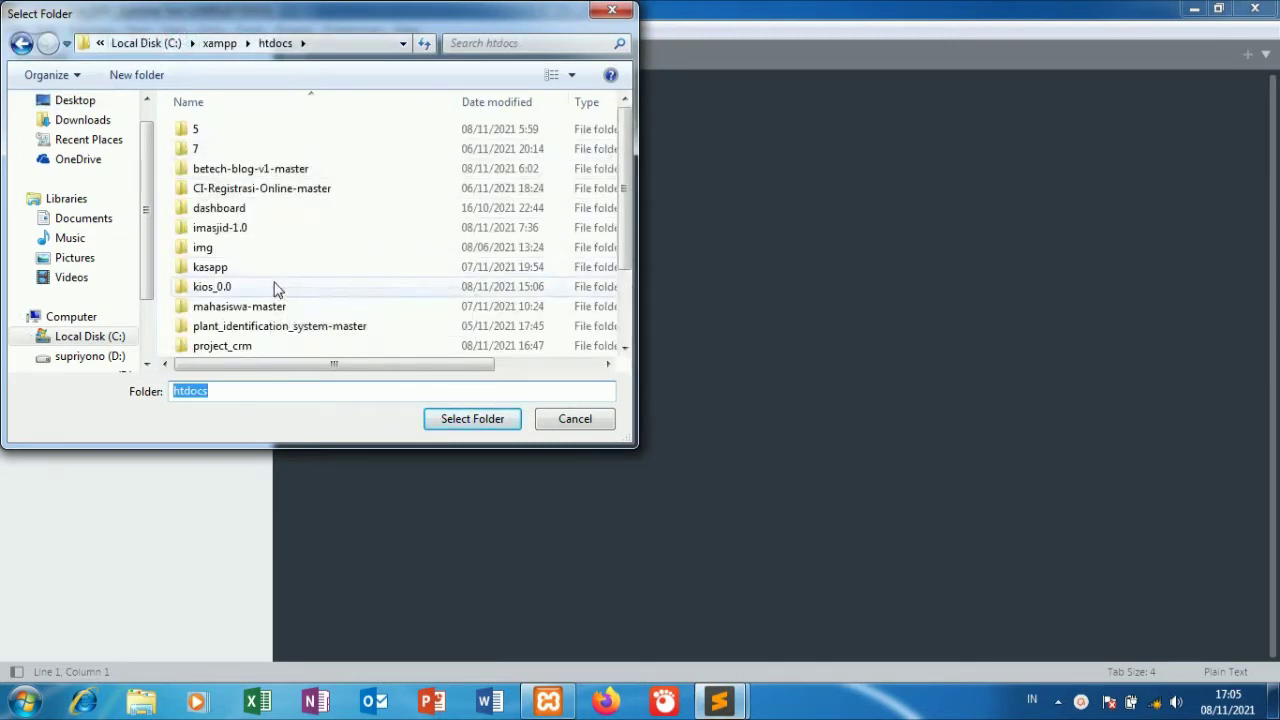
left_click(276, 346)
left_click(458, 418)
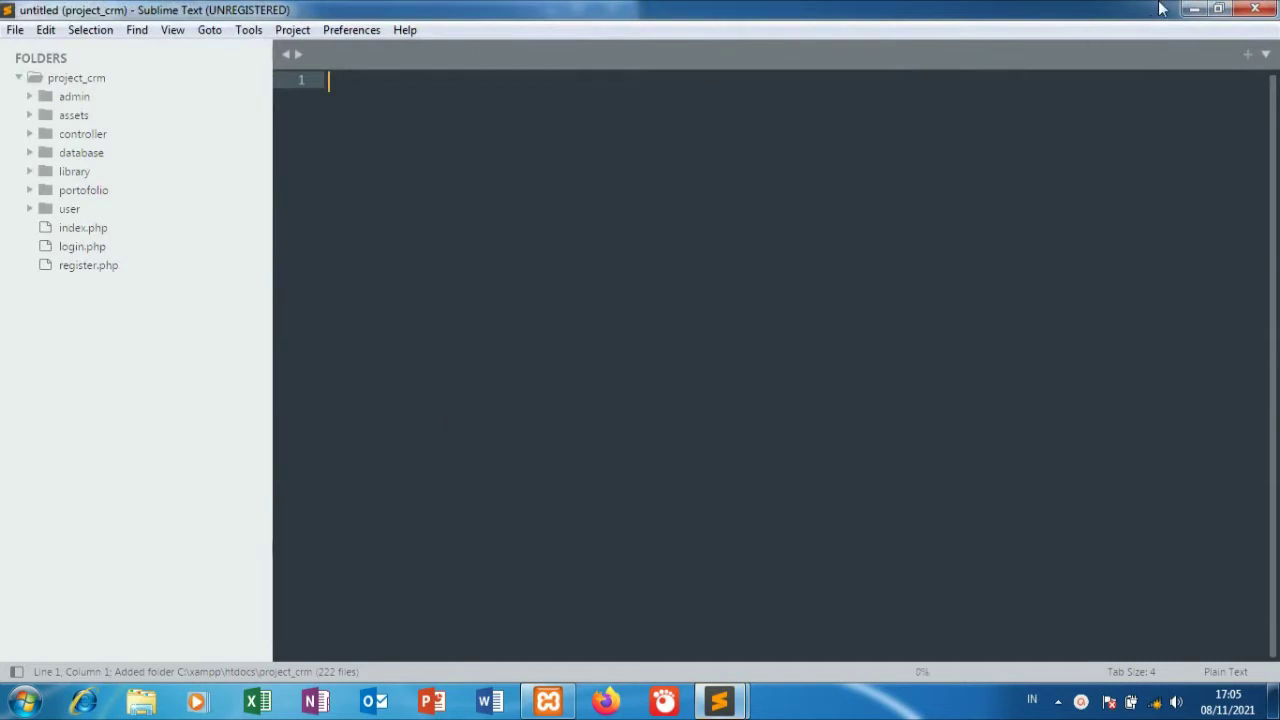
left_click(1193, 8)
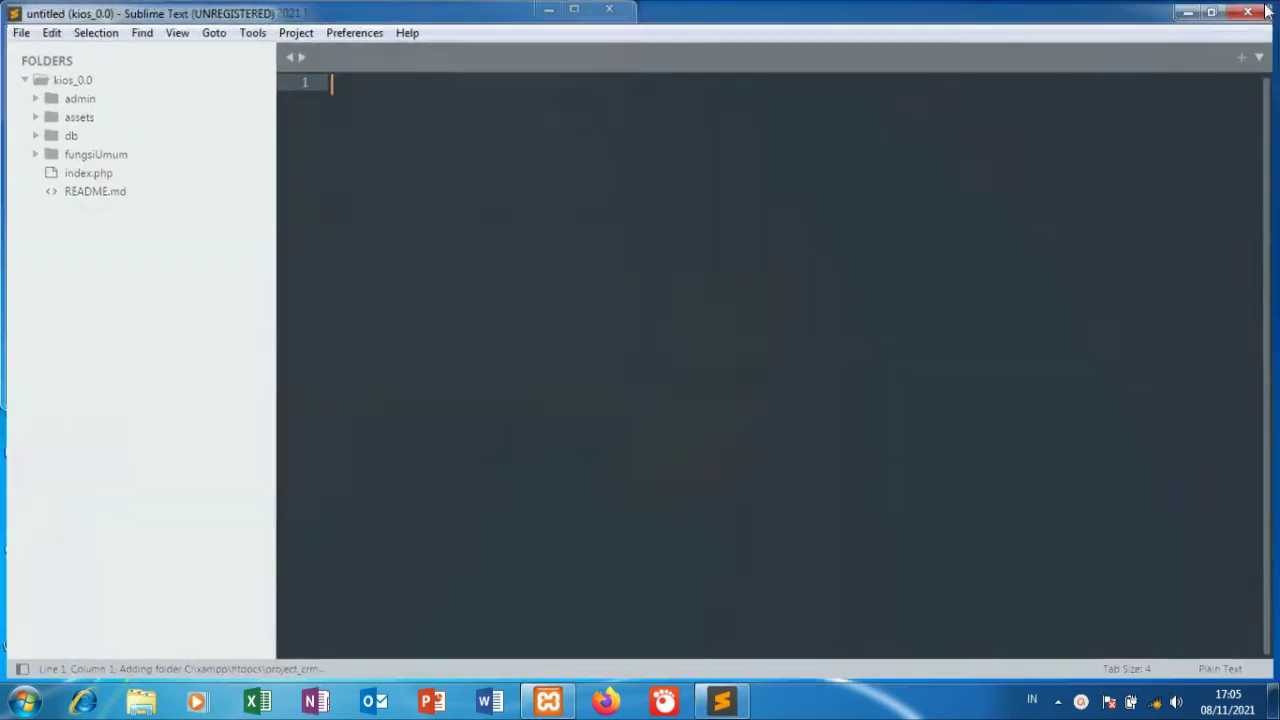
left_click(1264, 10)
left_click(24, 700)
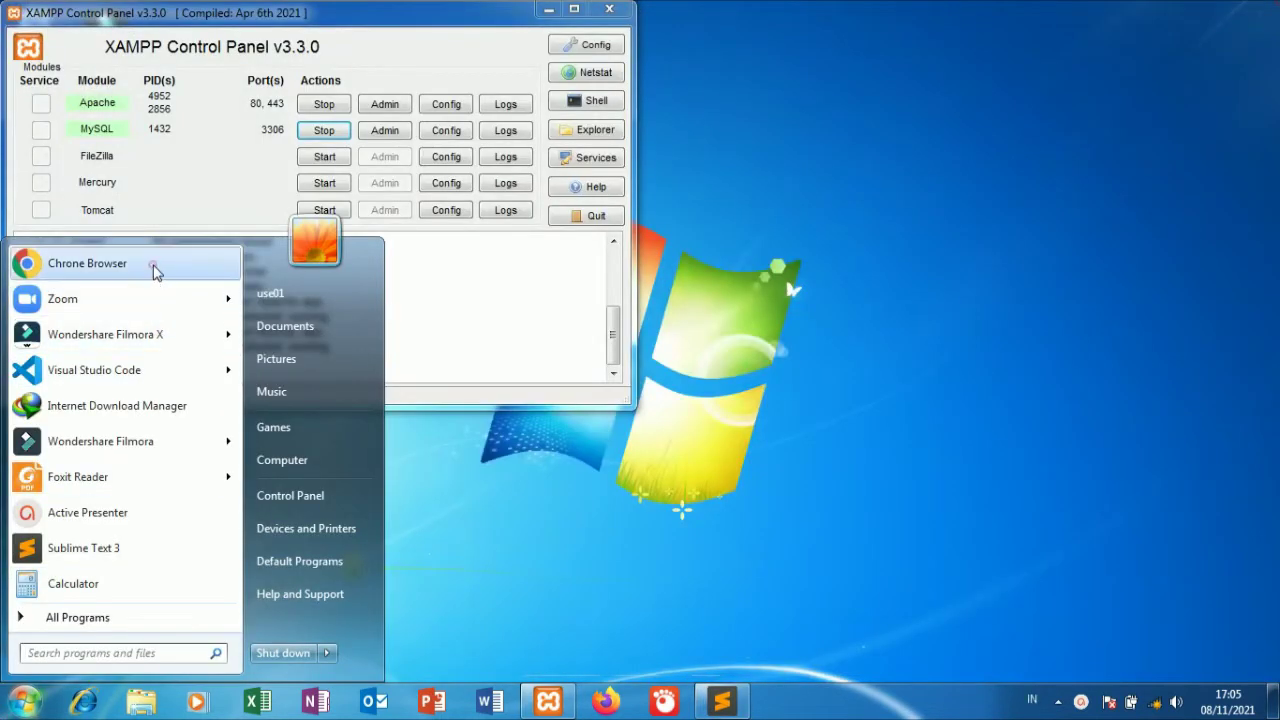
Launch Chrome and go to localhost/phpmyadmin.
left_click(155, 264)
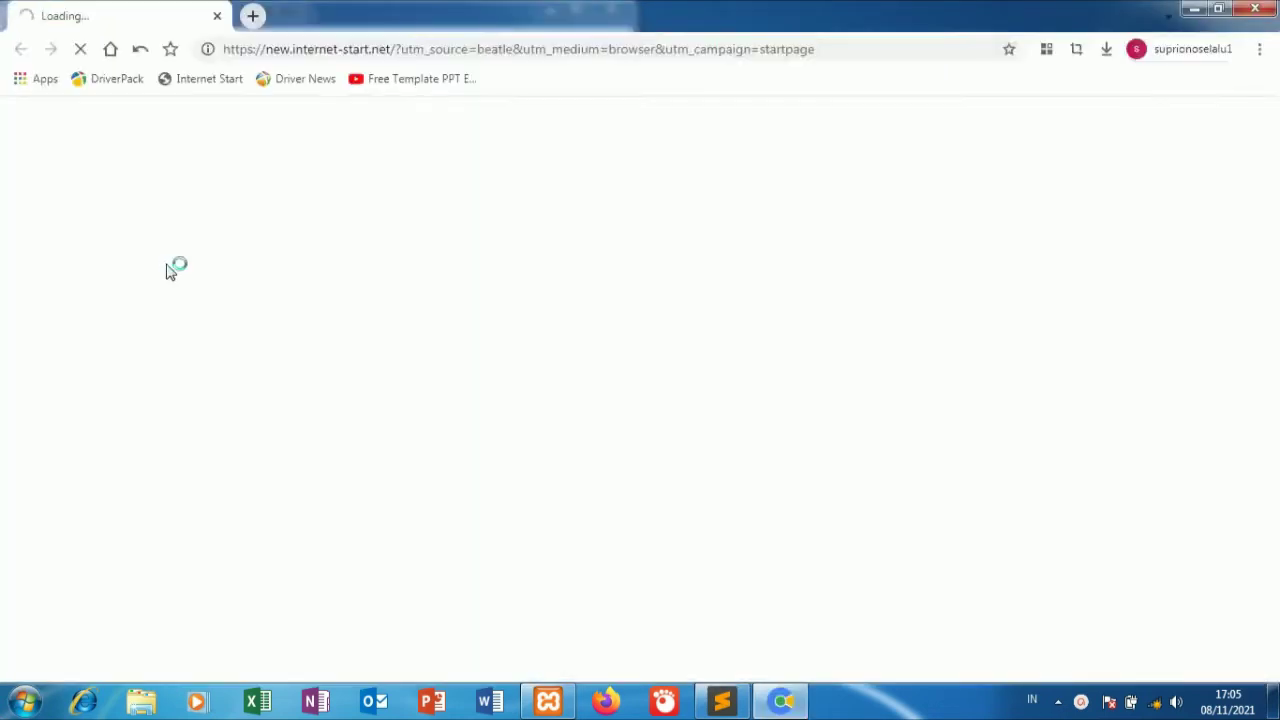
left_click(497, 49)
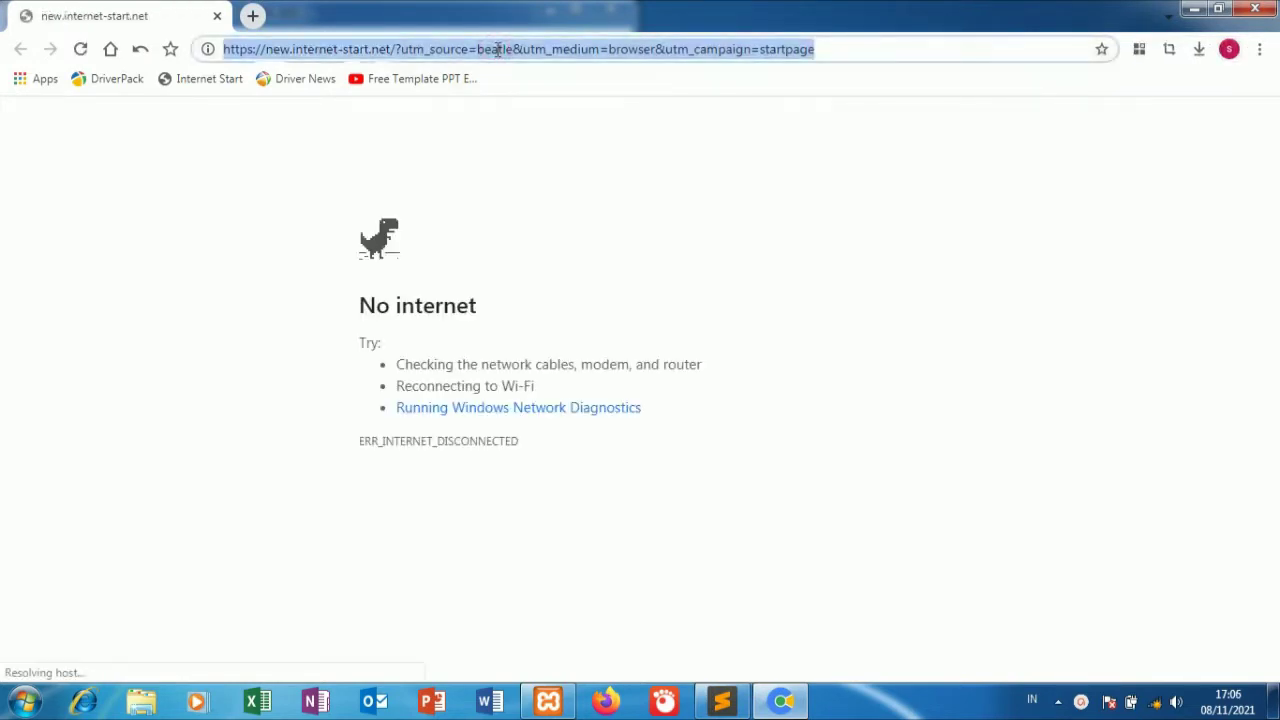
type("localhost/phpmyadmin")
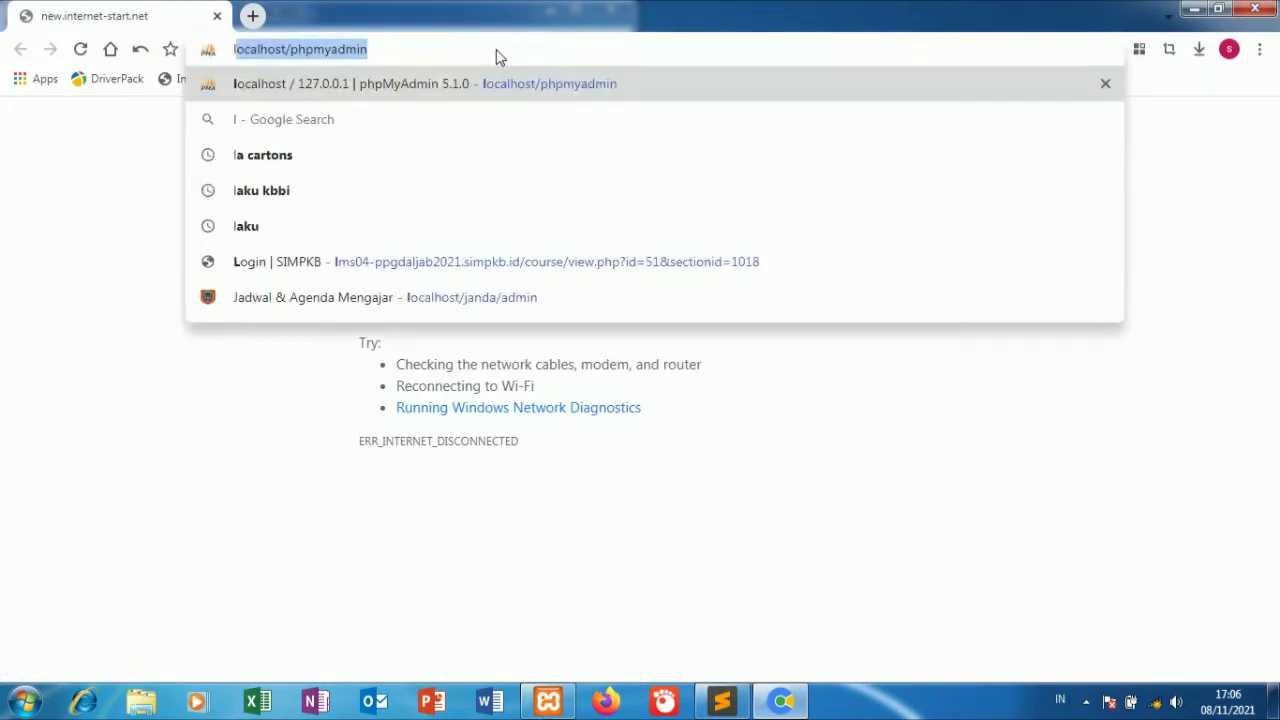
key("Return")
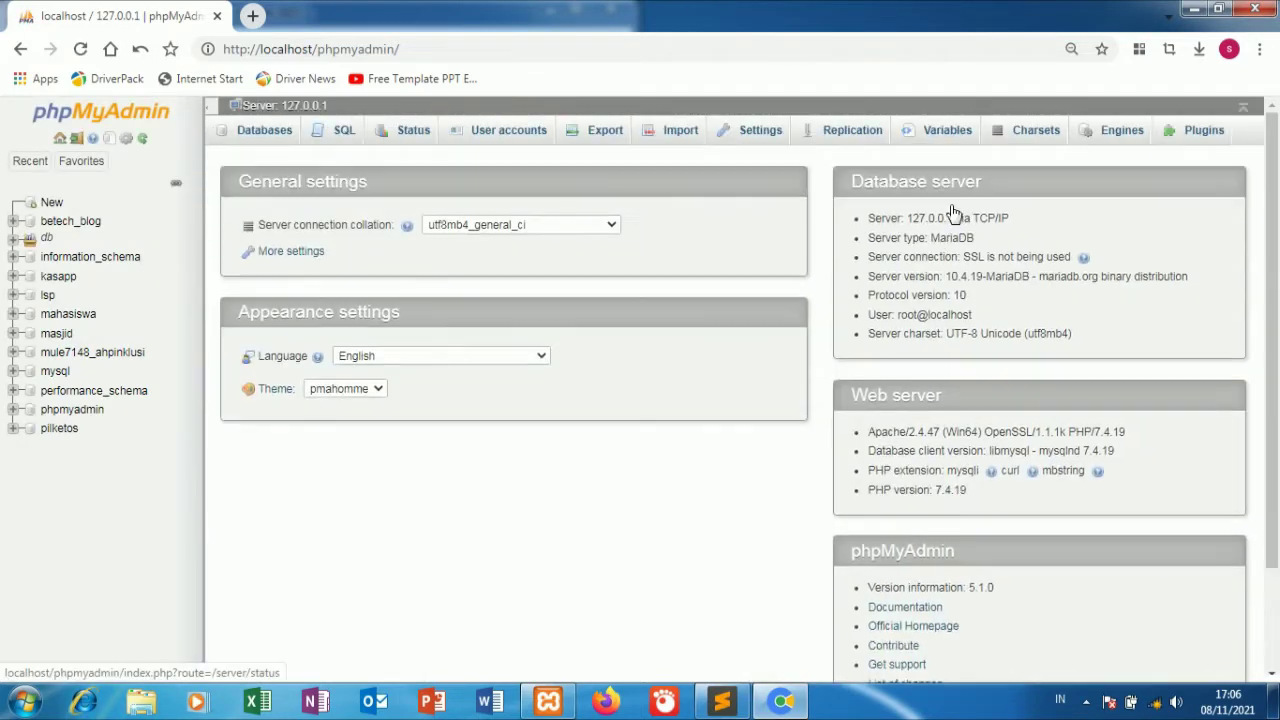
Open phpMyAdmin's new-database page, leave the collation at its default, and open a new tab.
left_click(52, 204)
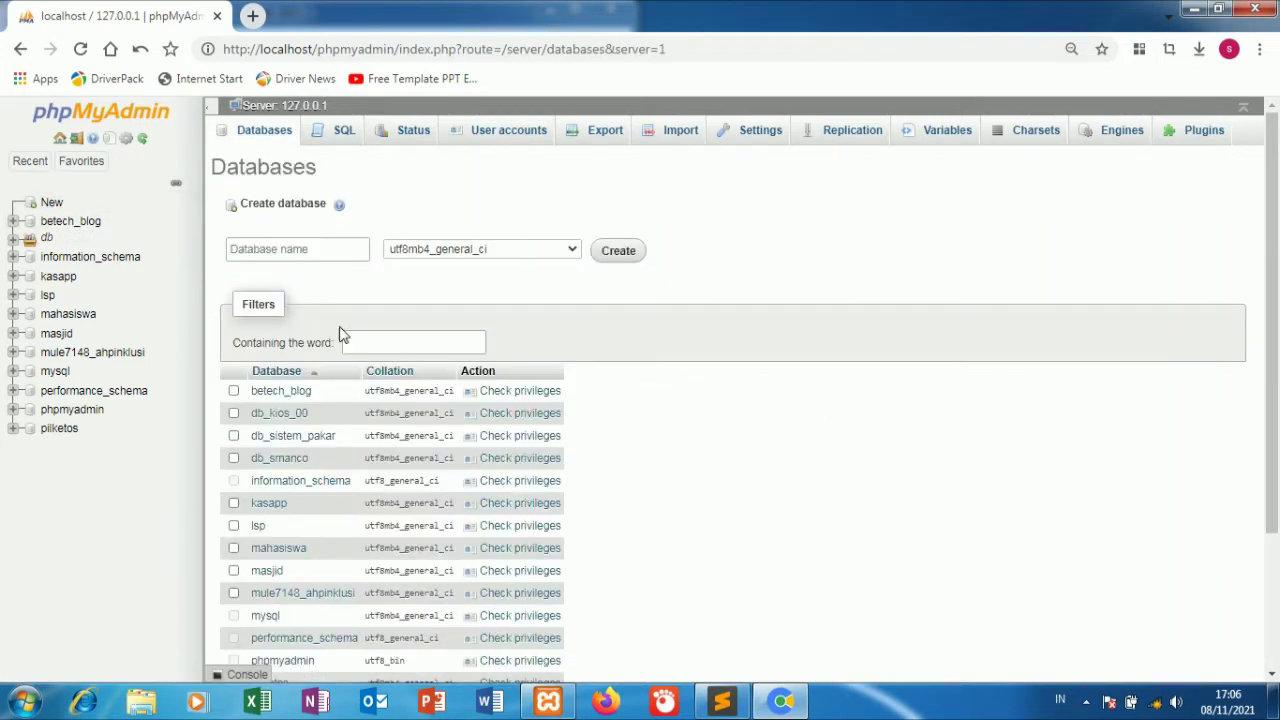
left_click(543, 250)
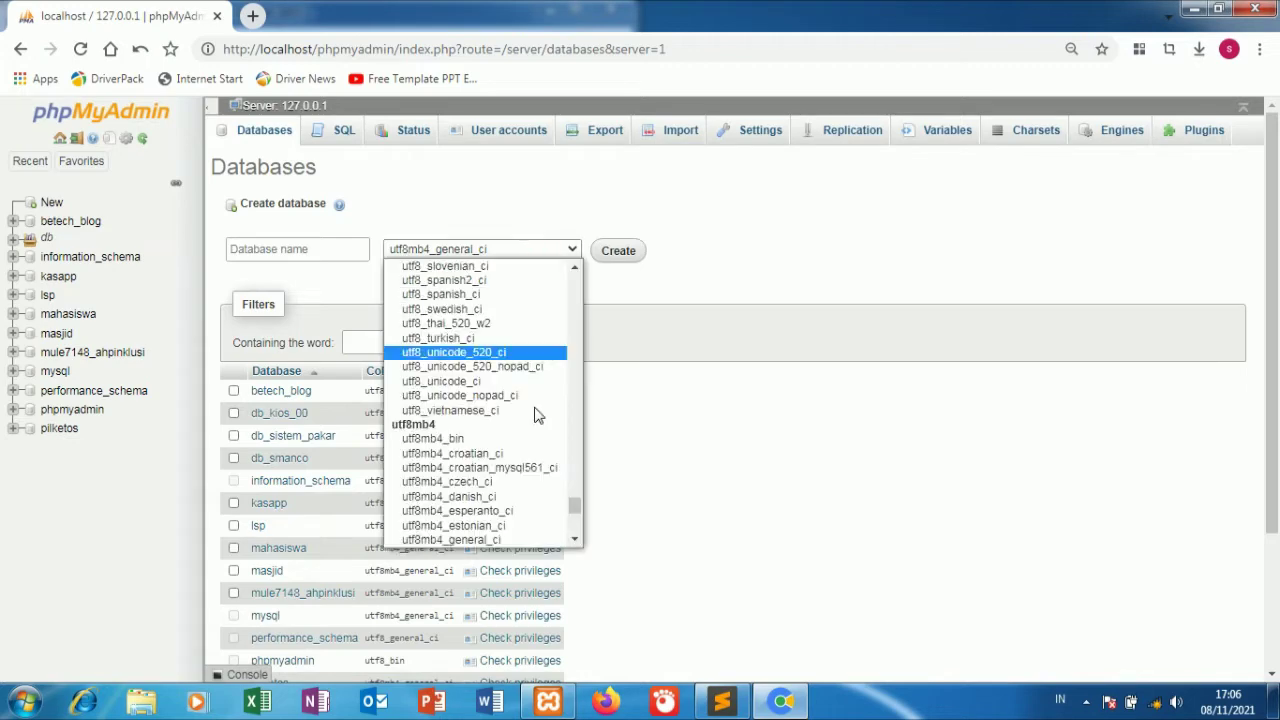
scroll(535, 415, "up", 10)
scroll(535, 415, "up", 10)
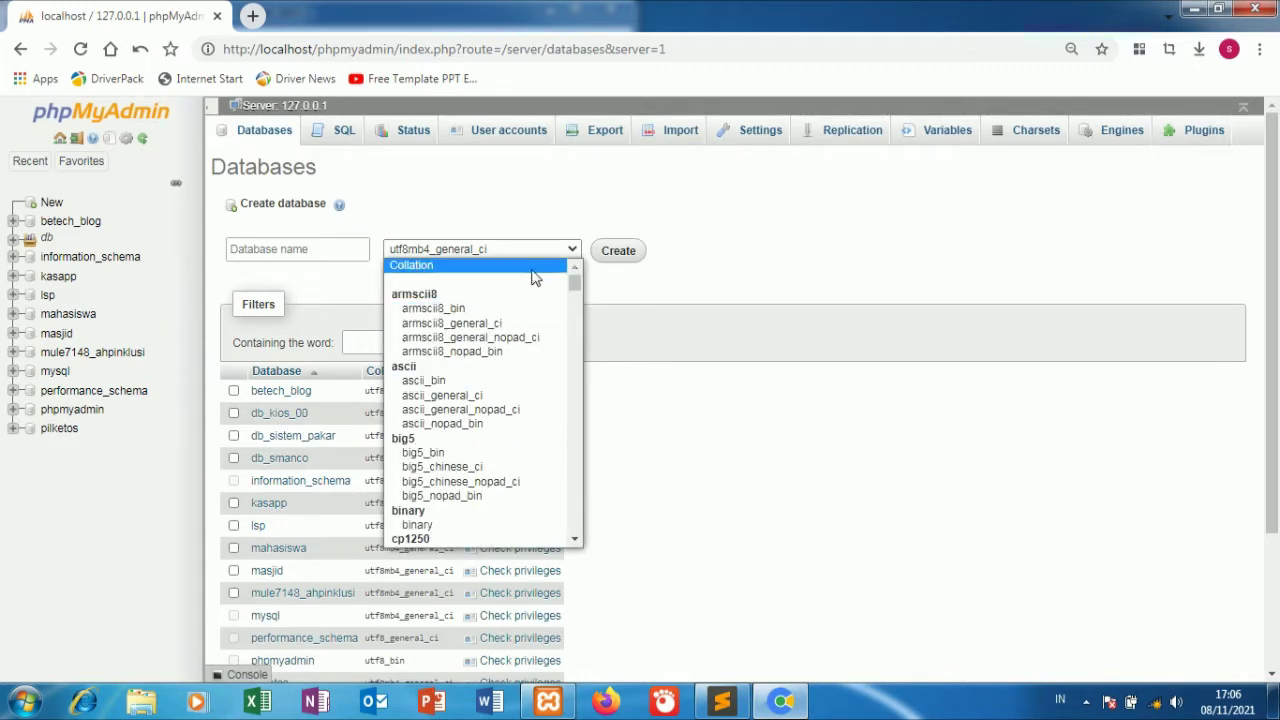
left_click(535, 265)
left_click(339, 204)
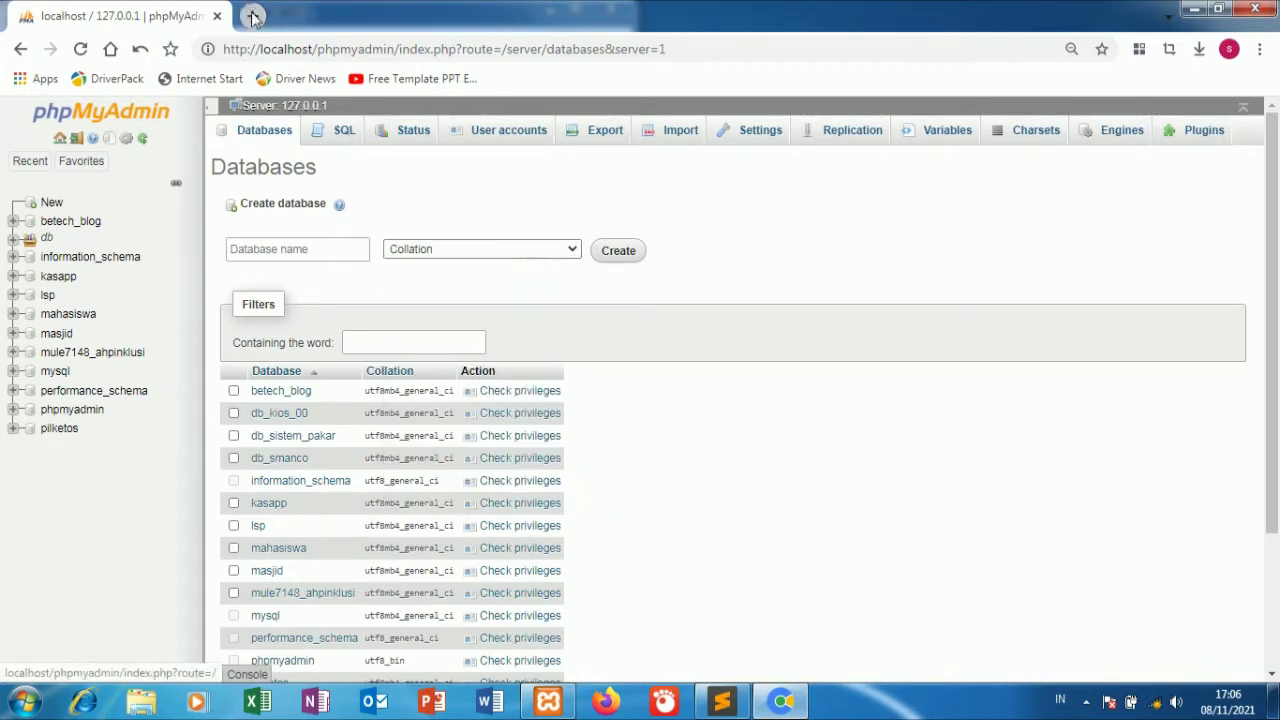
Copy the project_crm folder name from Sublime Text's rename field.
left_click(722, 700)
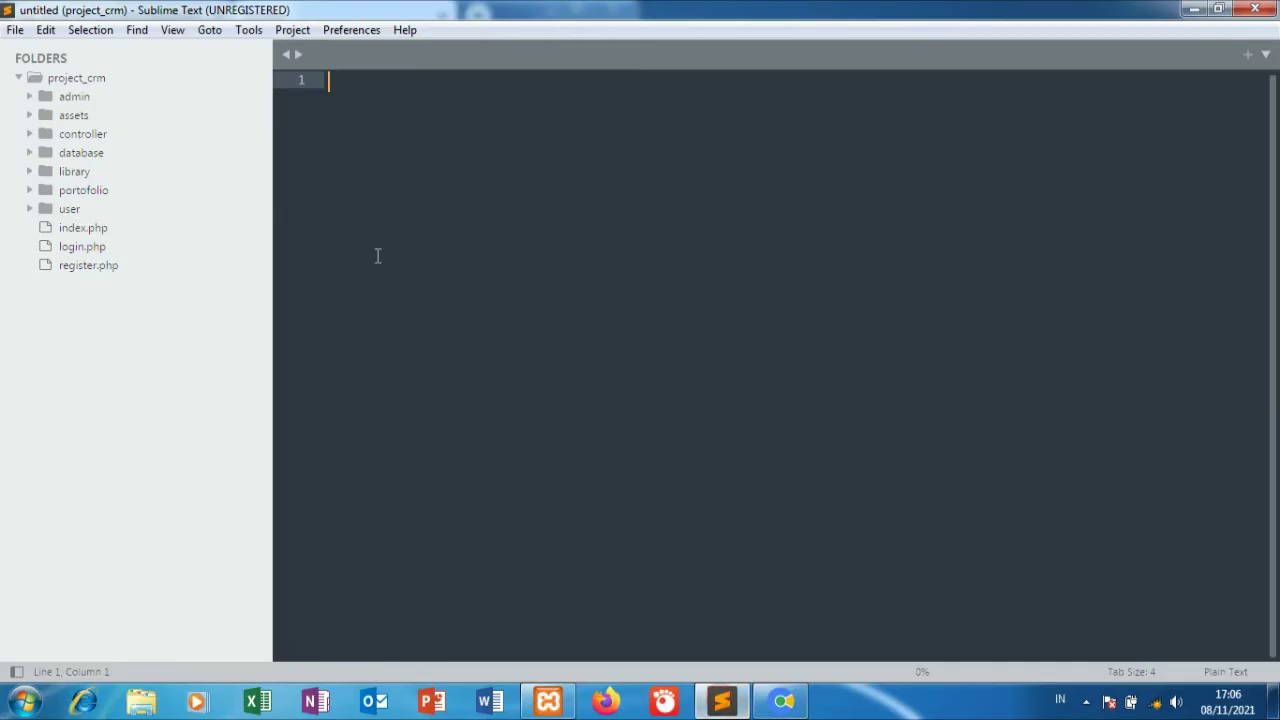
right_click(104, 80)
left_click(125, 112)
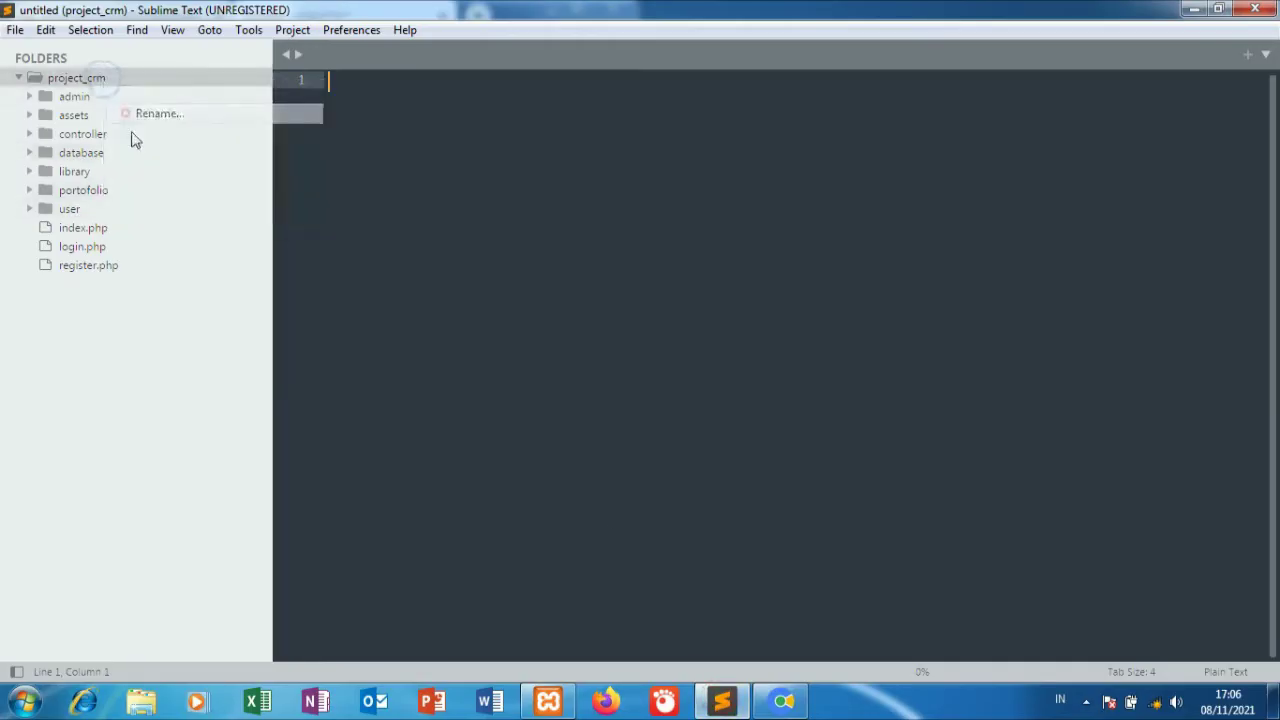
right_click(118, 645)
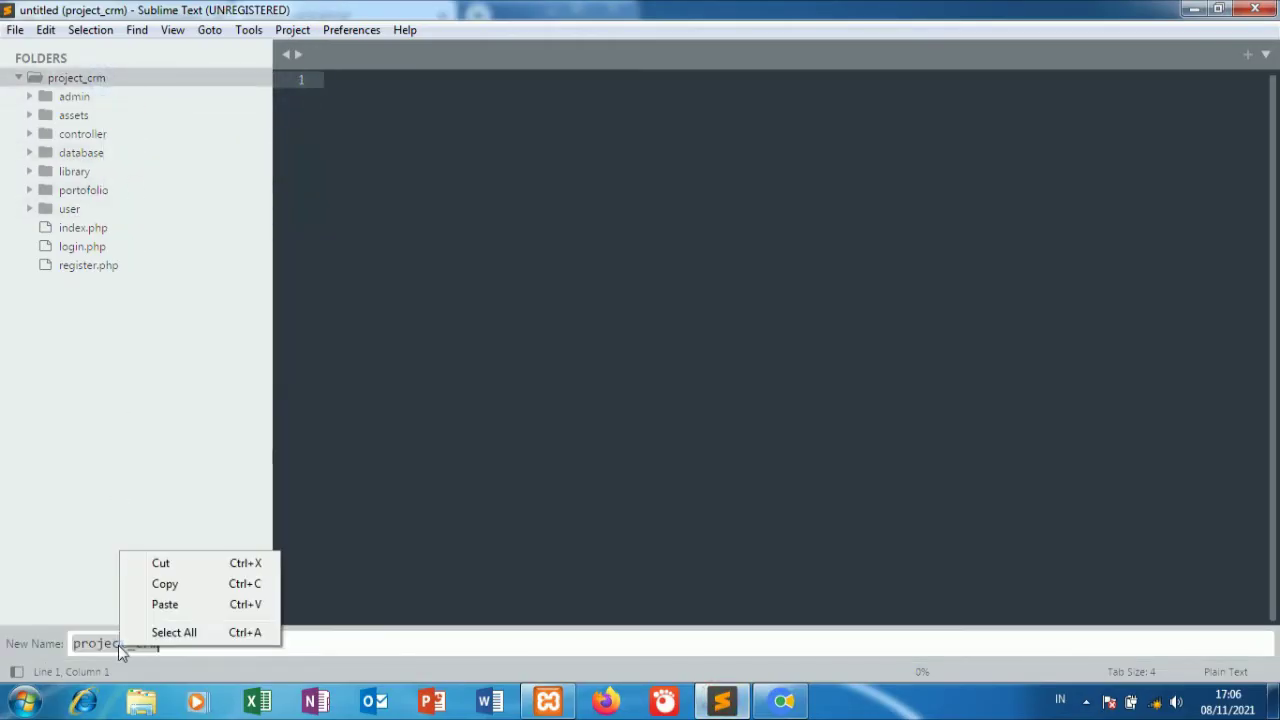
left_click(149, 585)
left_click(783, 700)
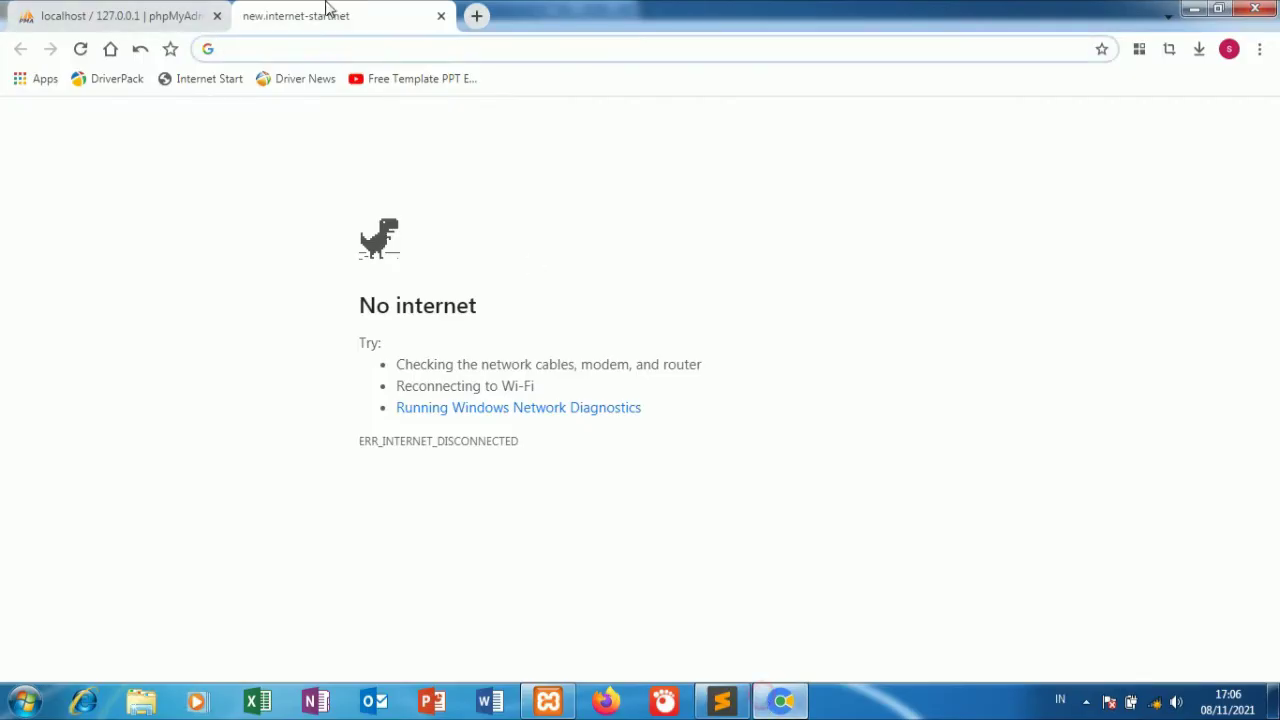
Load localhost/project_crm in the new tab, which reports an unknown project_crm database.
left_click(342, 49)
type("l")
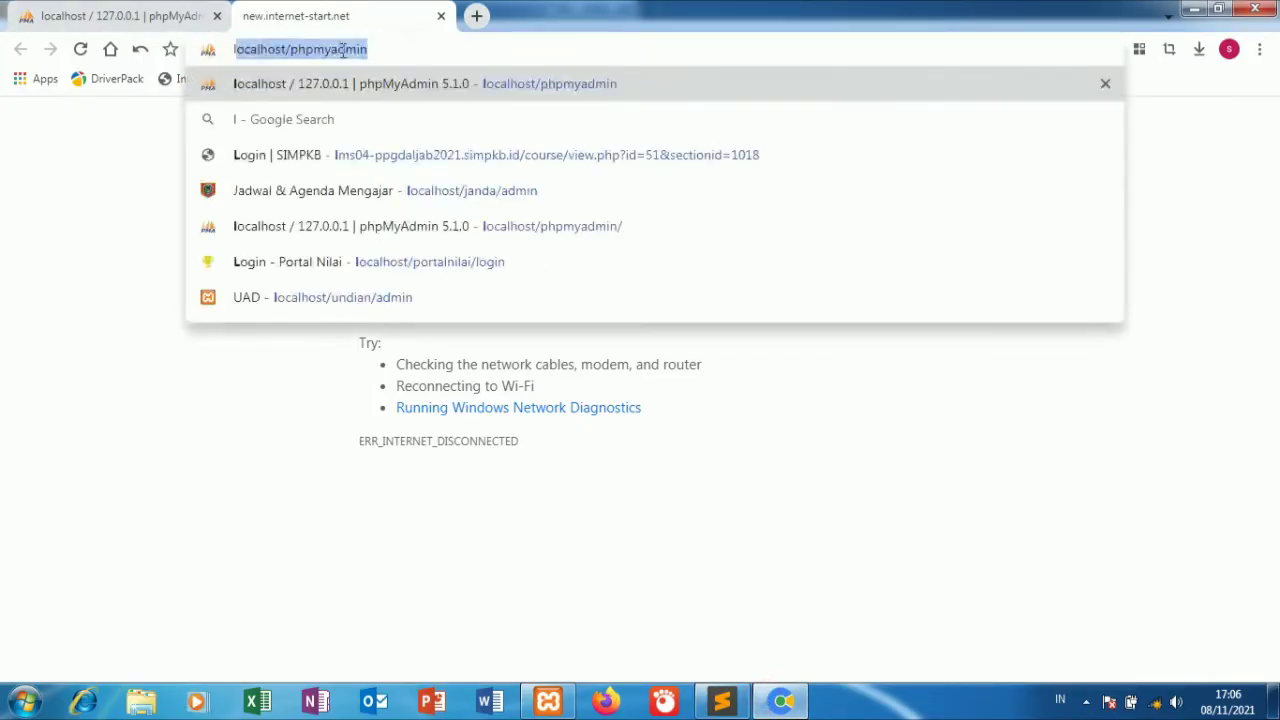
left_click(312, 55)
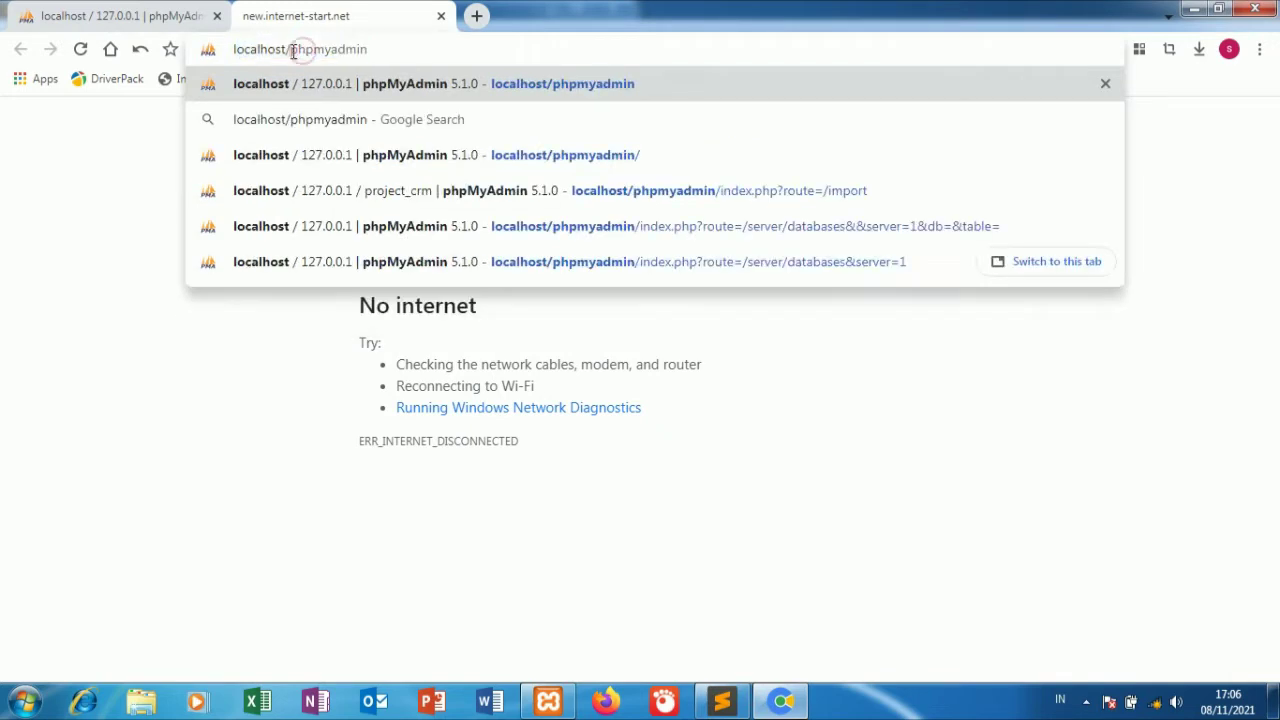
left_click_drag(291, 49, 486, 49)
right_click(357, 51)
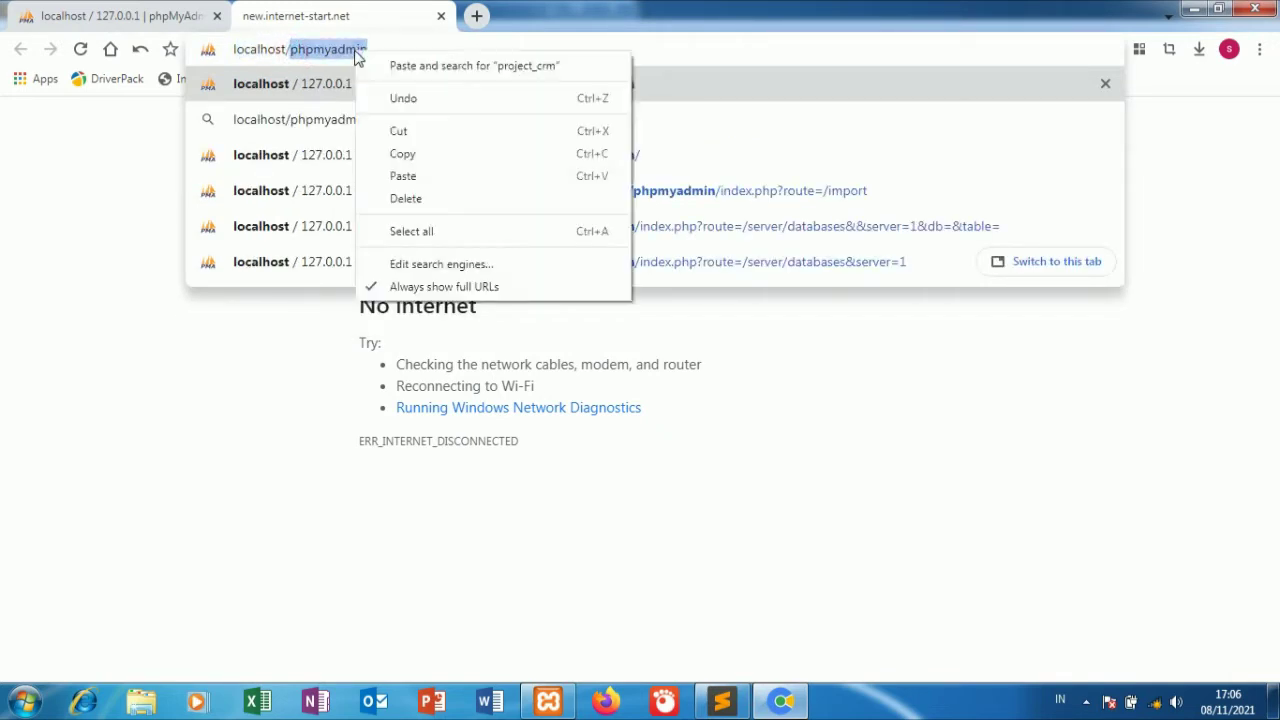
left_click(400, 176)
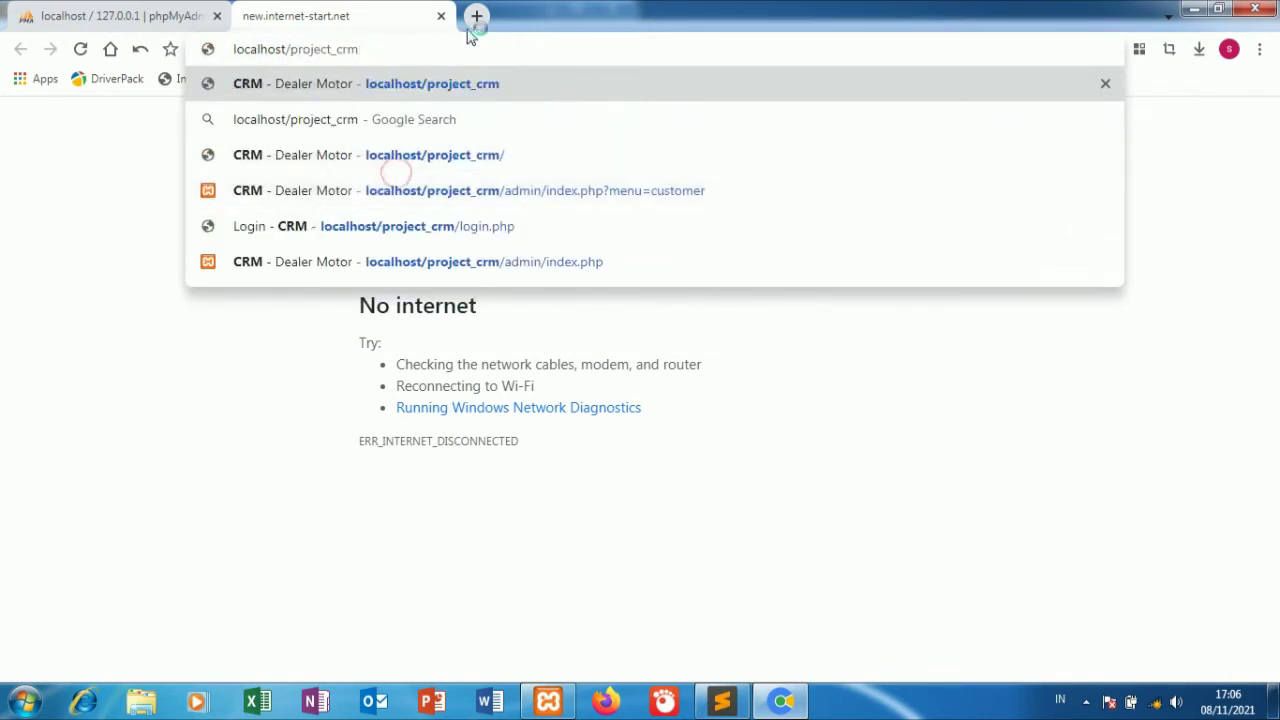
key("Return")
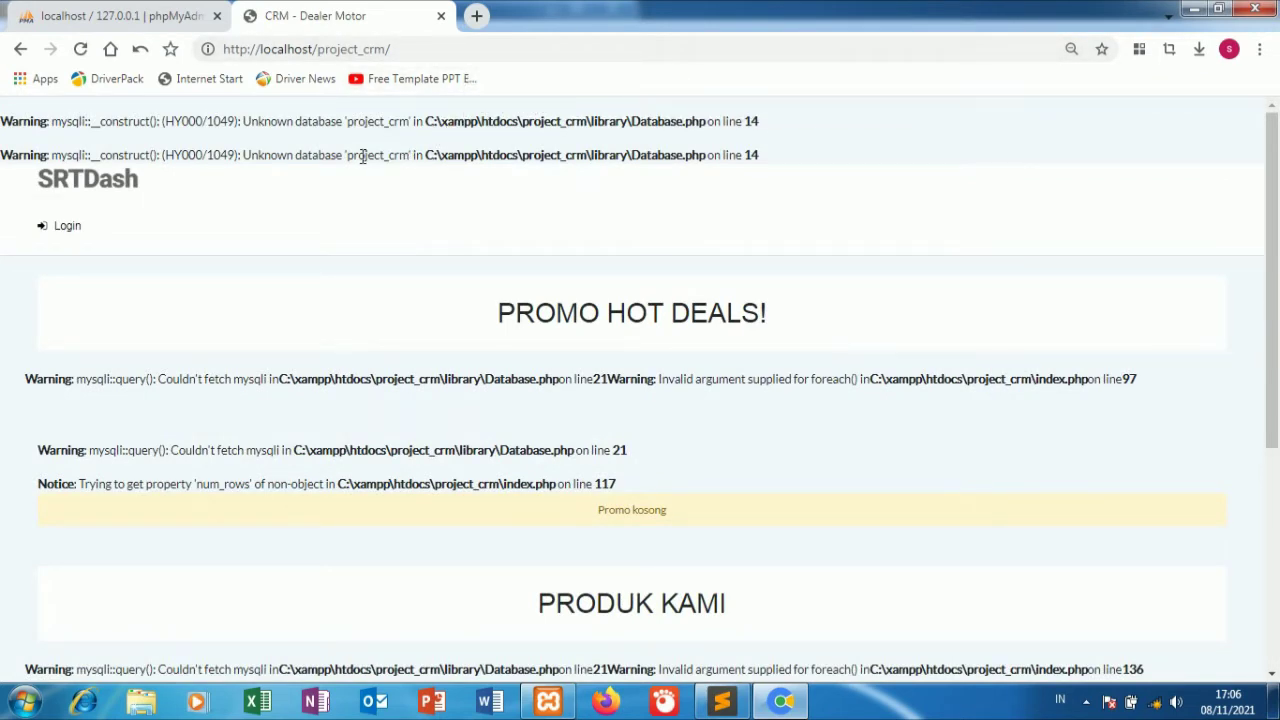
left_click(90, 17)
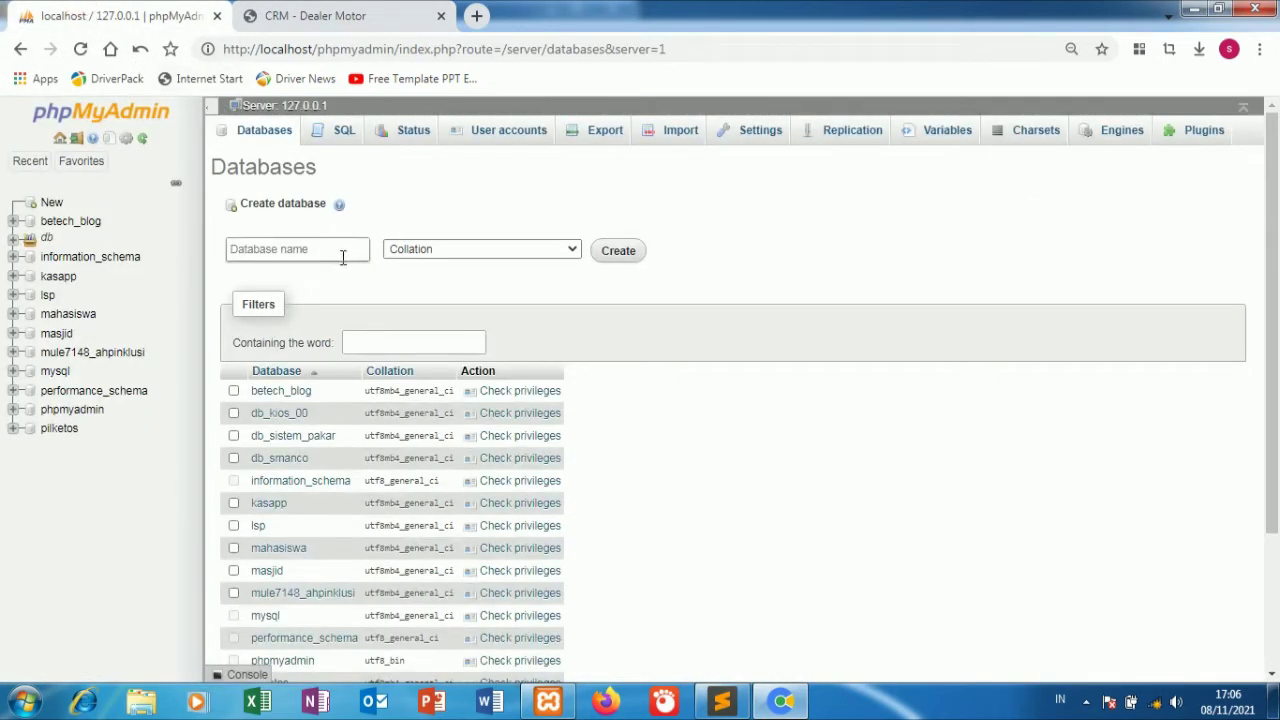
Create the project_crm database from the pasted name and open its Import page.
right_click(340, 257)
left_click(417, 373)
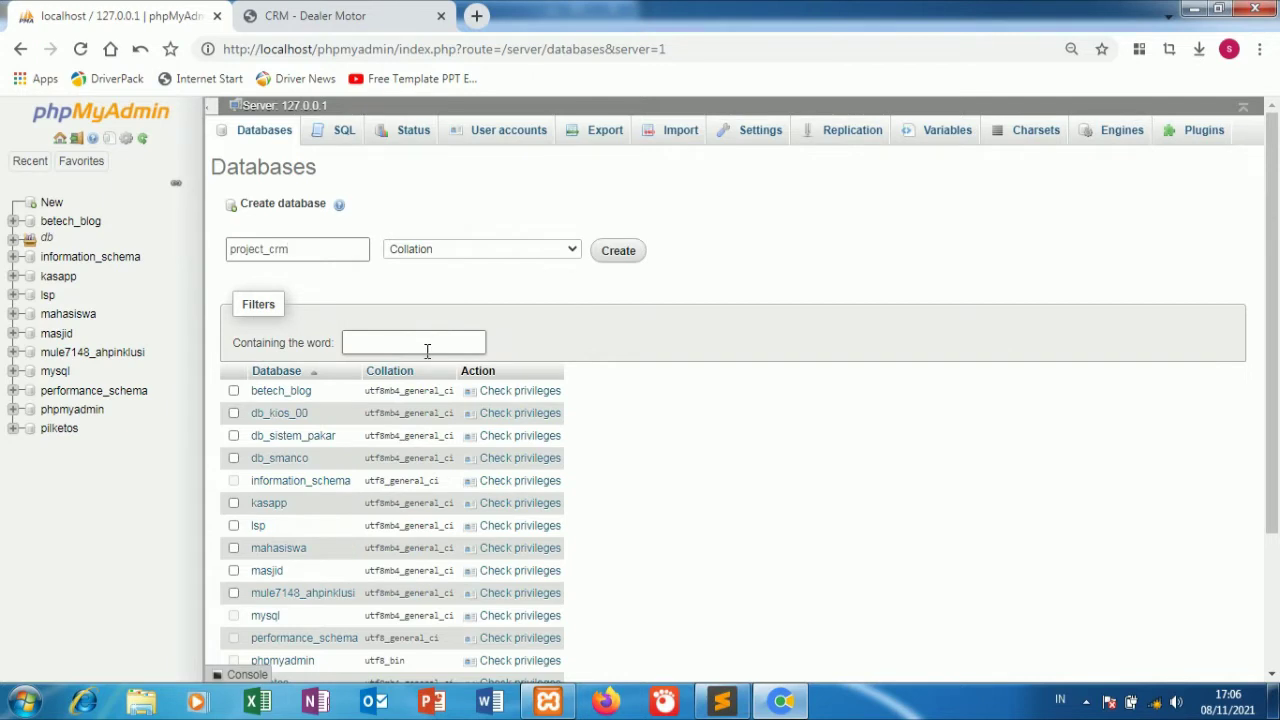
left_click(612, 253)
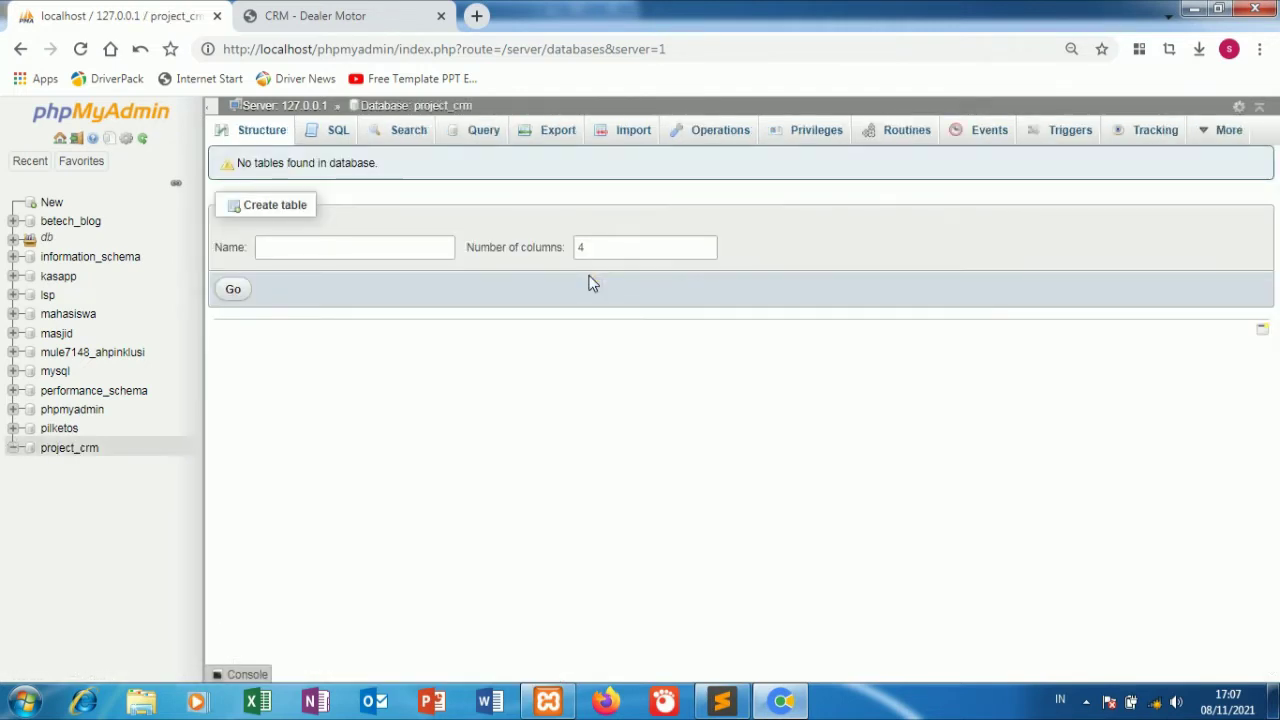
left_click(630, 131)
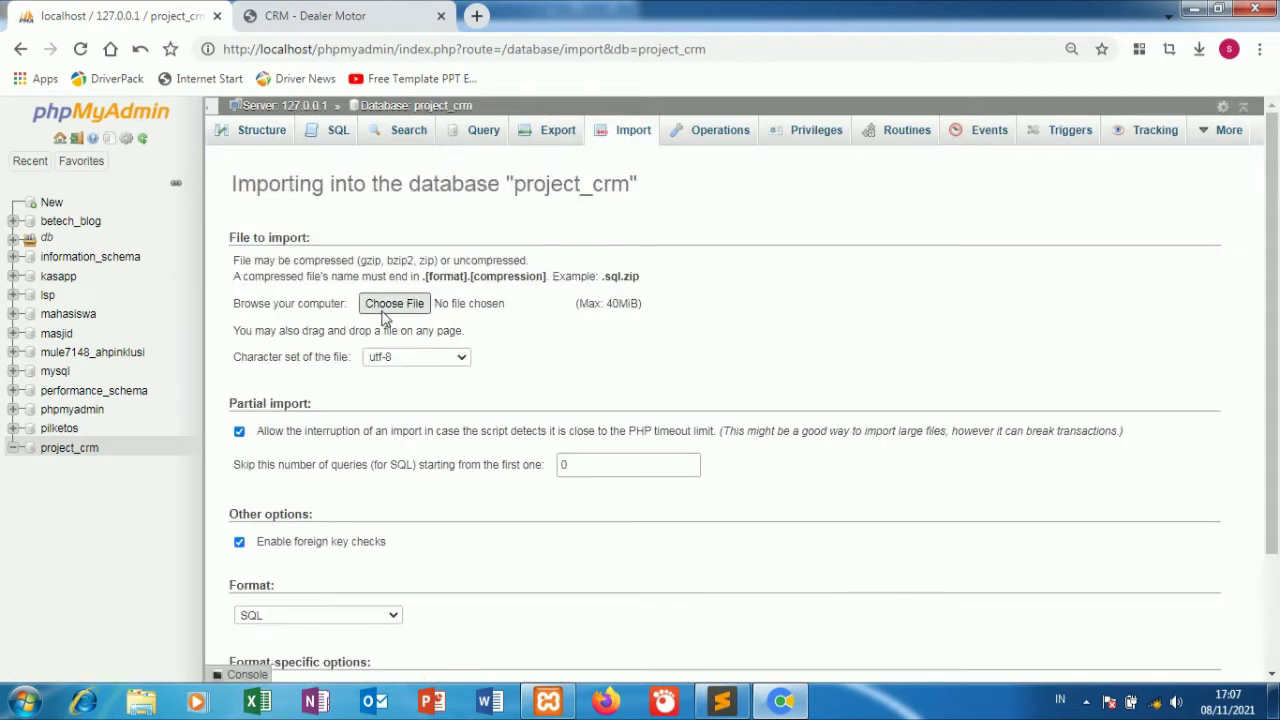
Import crm.sql into project_crm and reload the CRM - Dealer Motor site.
left_click(380, 316)
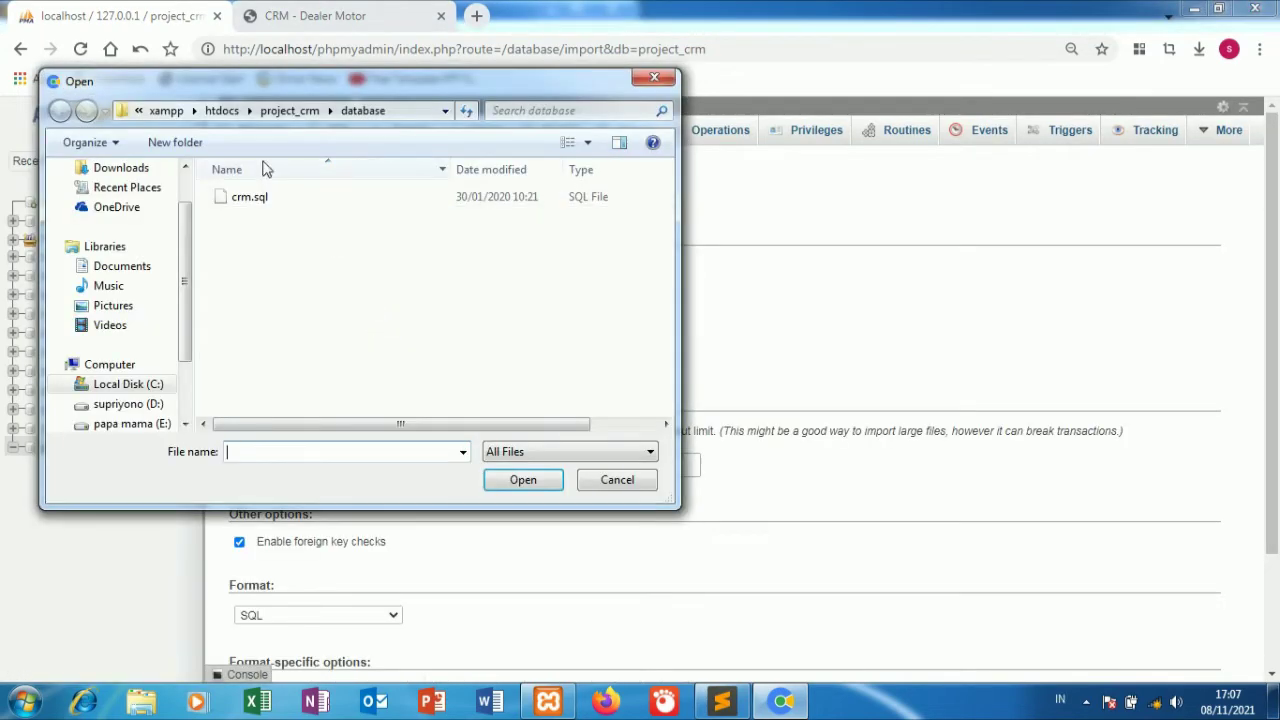
double_click(277, 197)
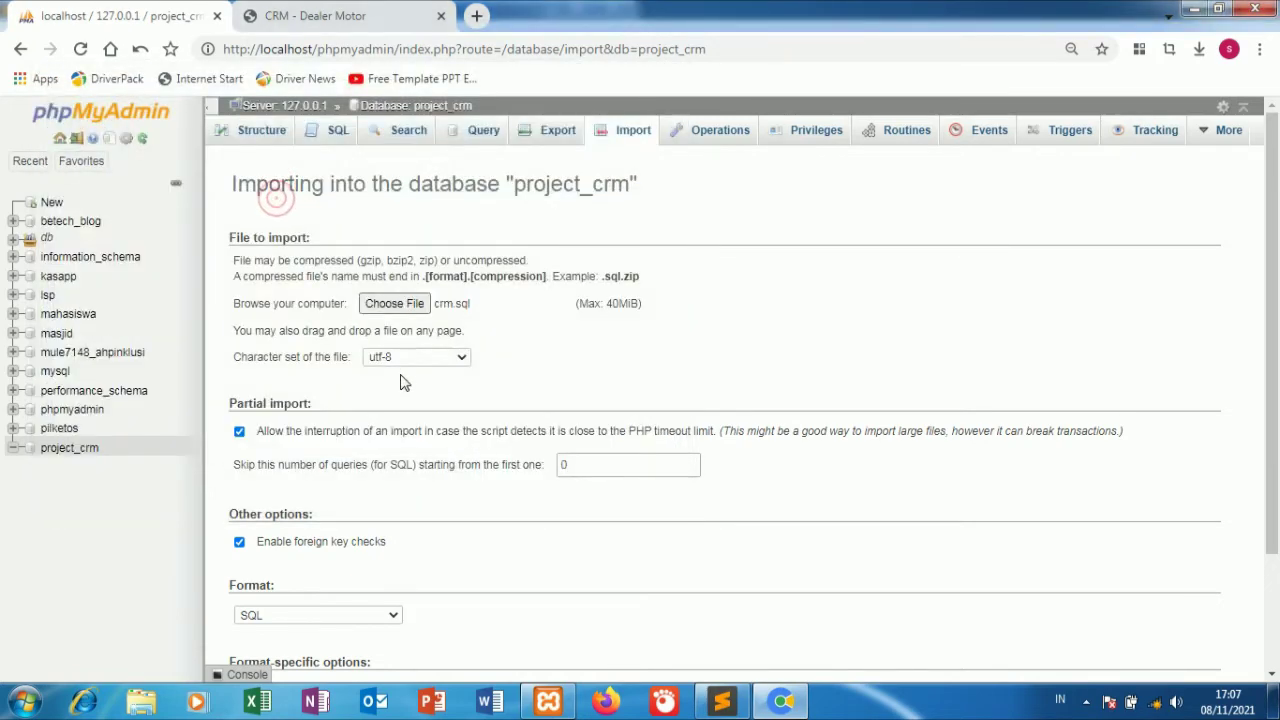
scroll(940, 506, "down", 3)
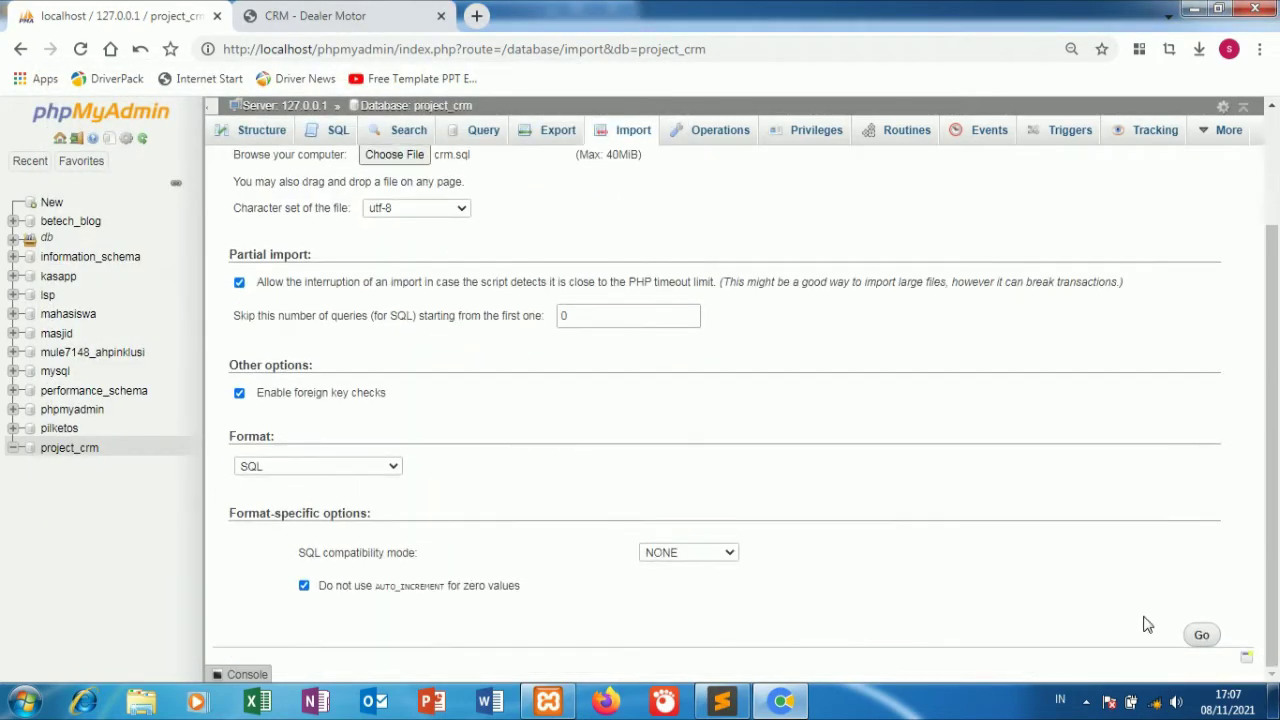
left_click(1202, 636)
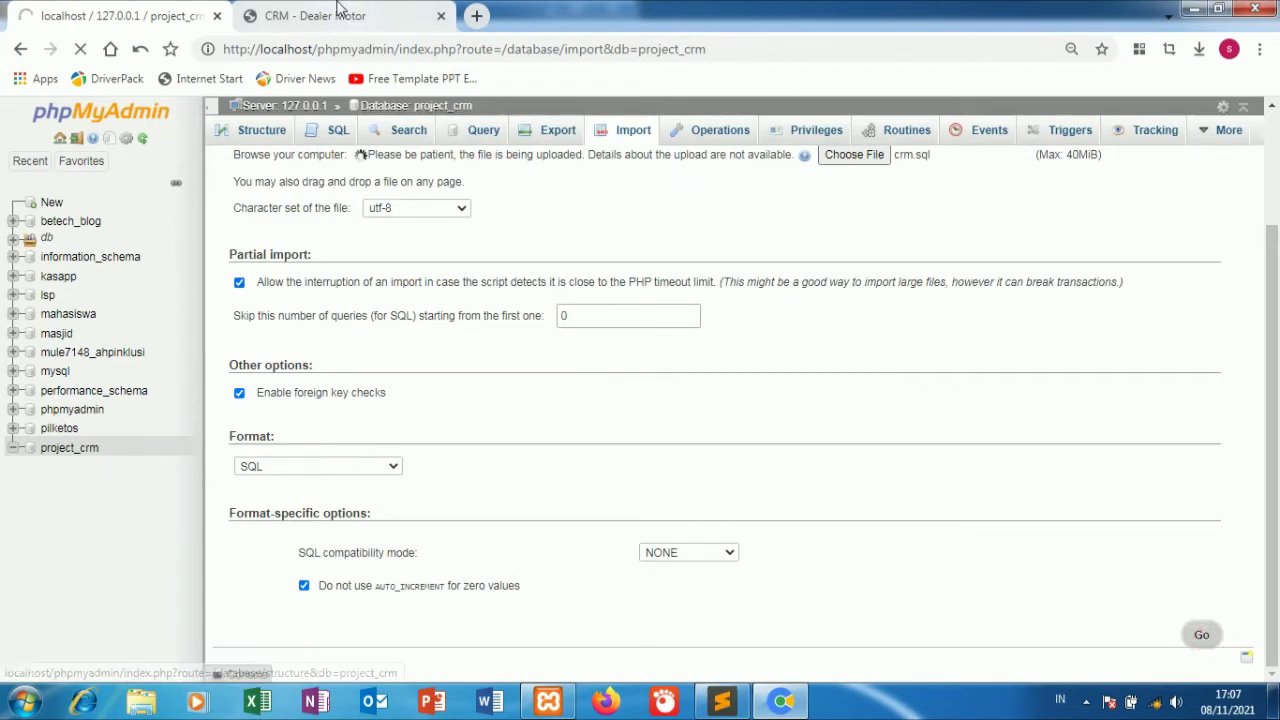
left_click(340, 15)
left_click(80, 49)
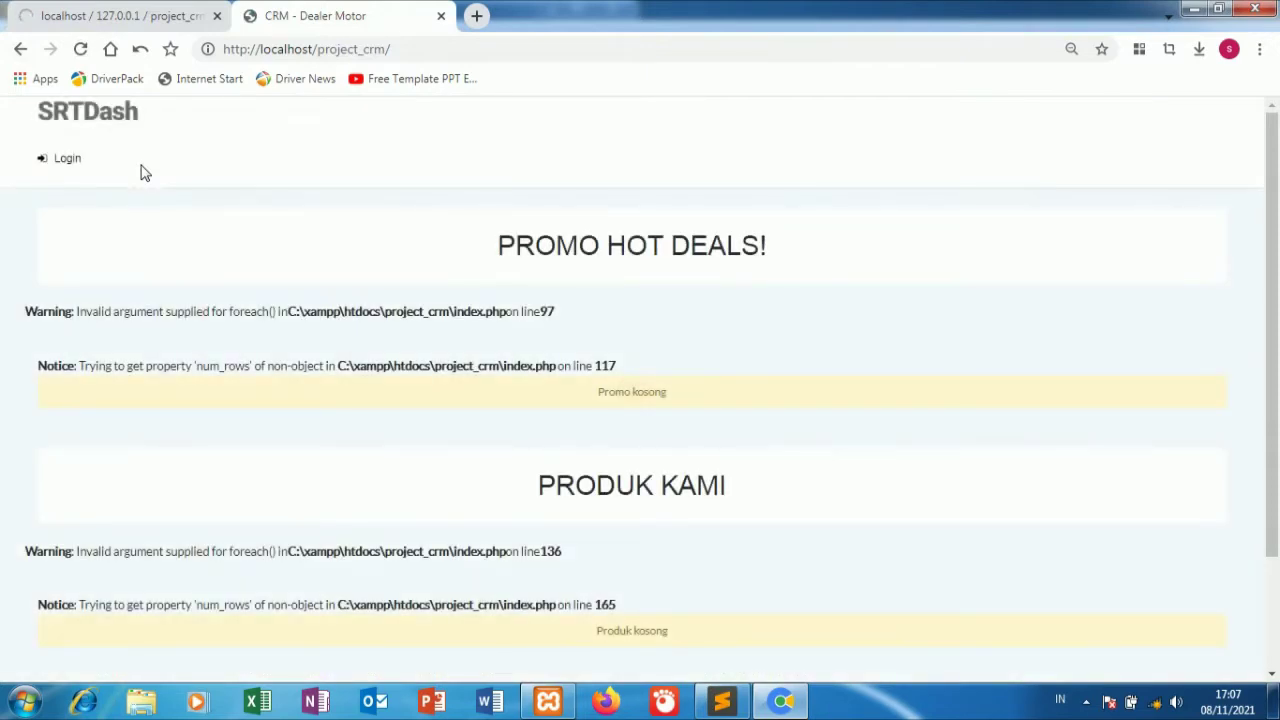
Reload the CRM site to show its promo deals, then check phpMyAdmin's finished crm.sql import.
left_click(80, 49)
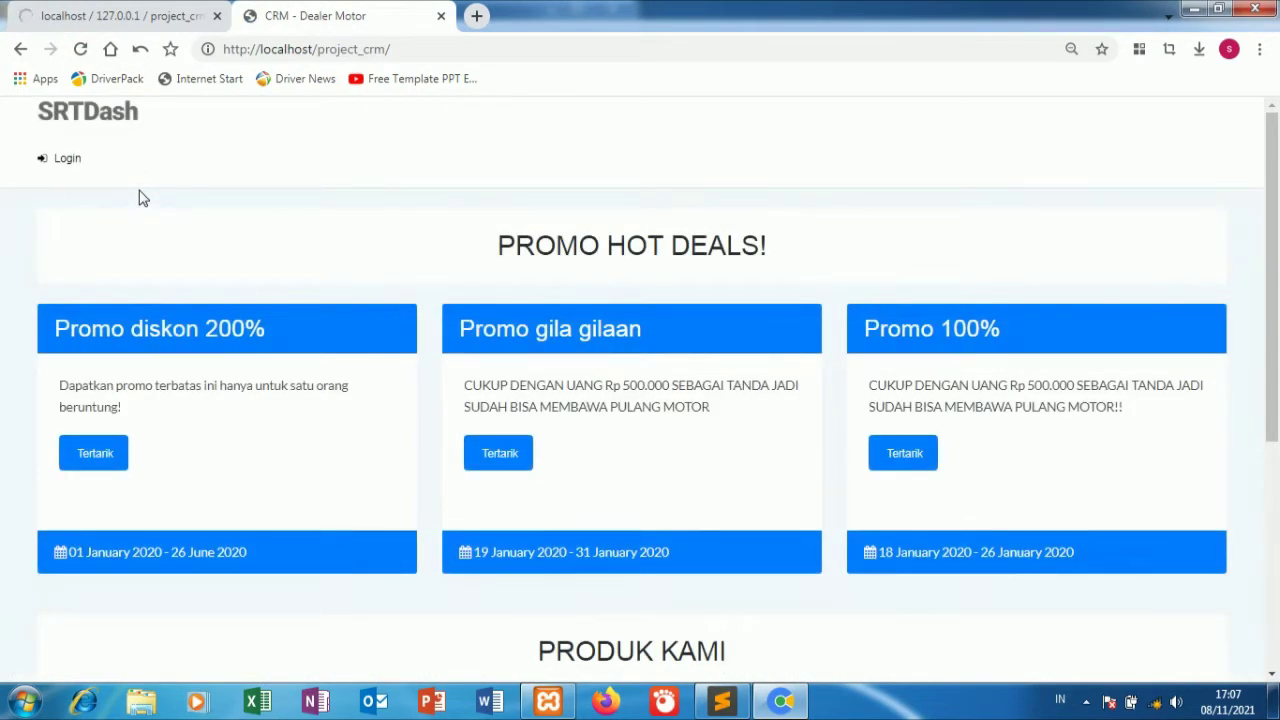
left_click(129, 10)
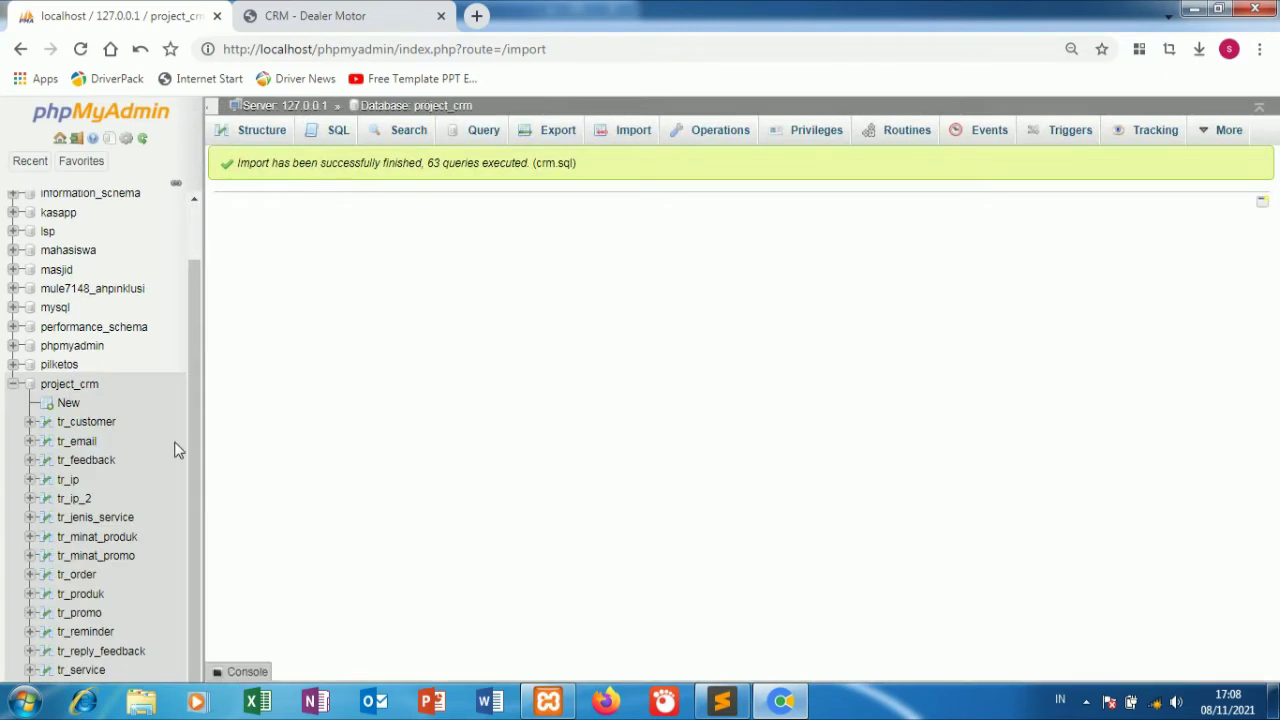
Open the tr_user table under project_crm to browse its three user records.
scroll(175, 449, "down", 2)
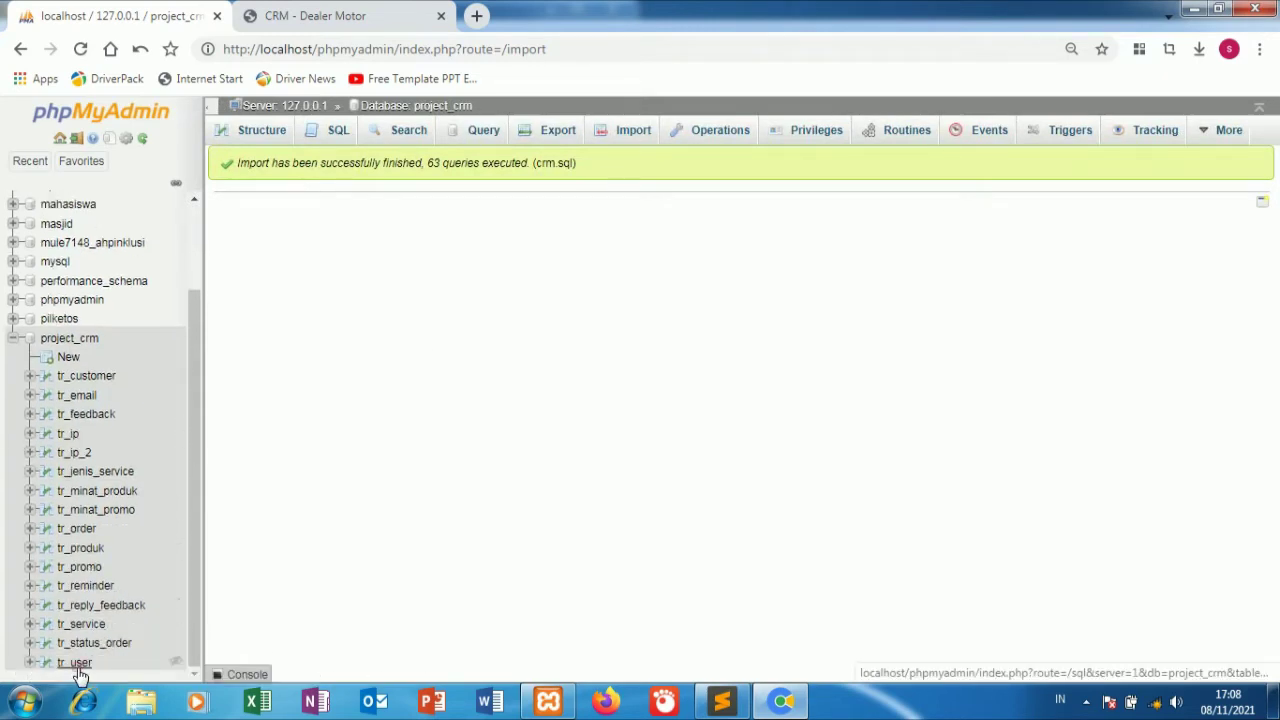
left_click(79, 668)
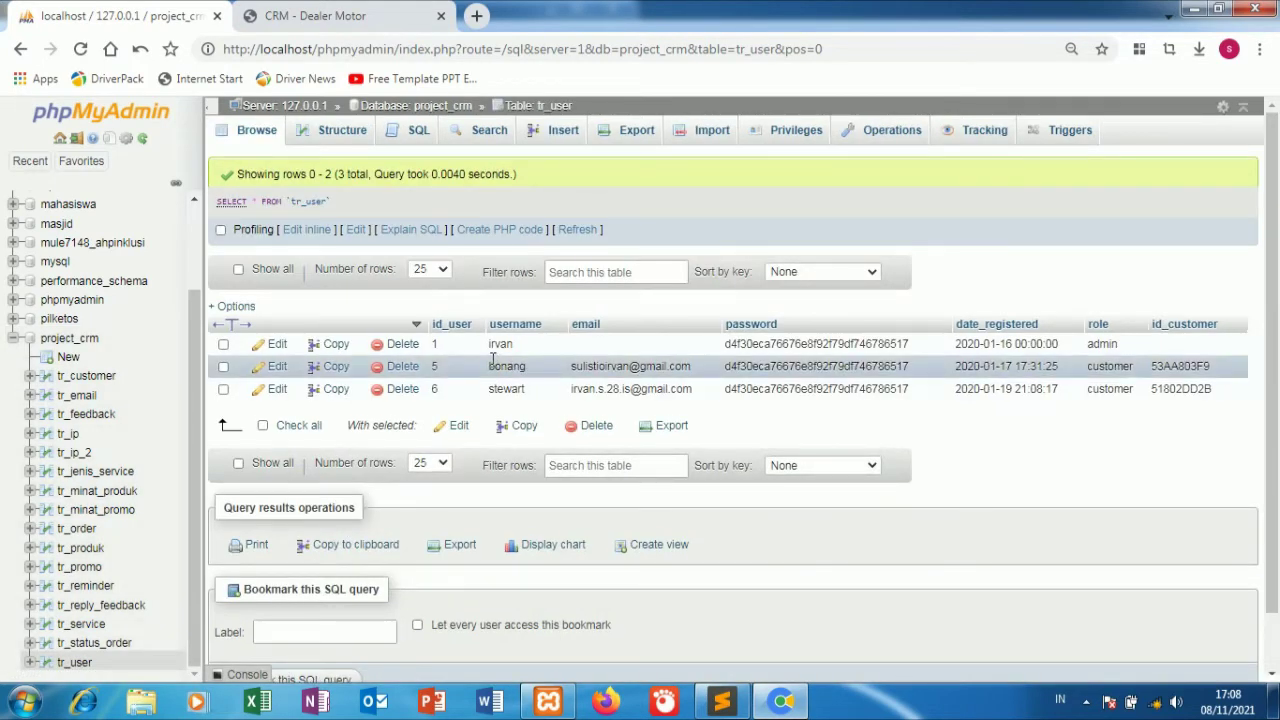
Reload the CRM site and try the Tertarik forms for Promo diskon 200% and Harley Davidson.
left_click(340, 15)
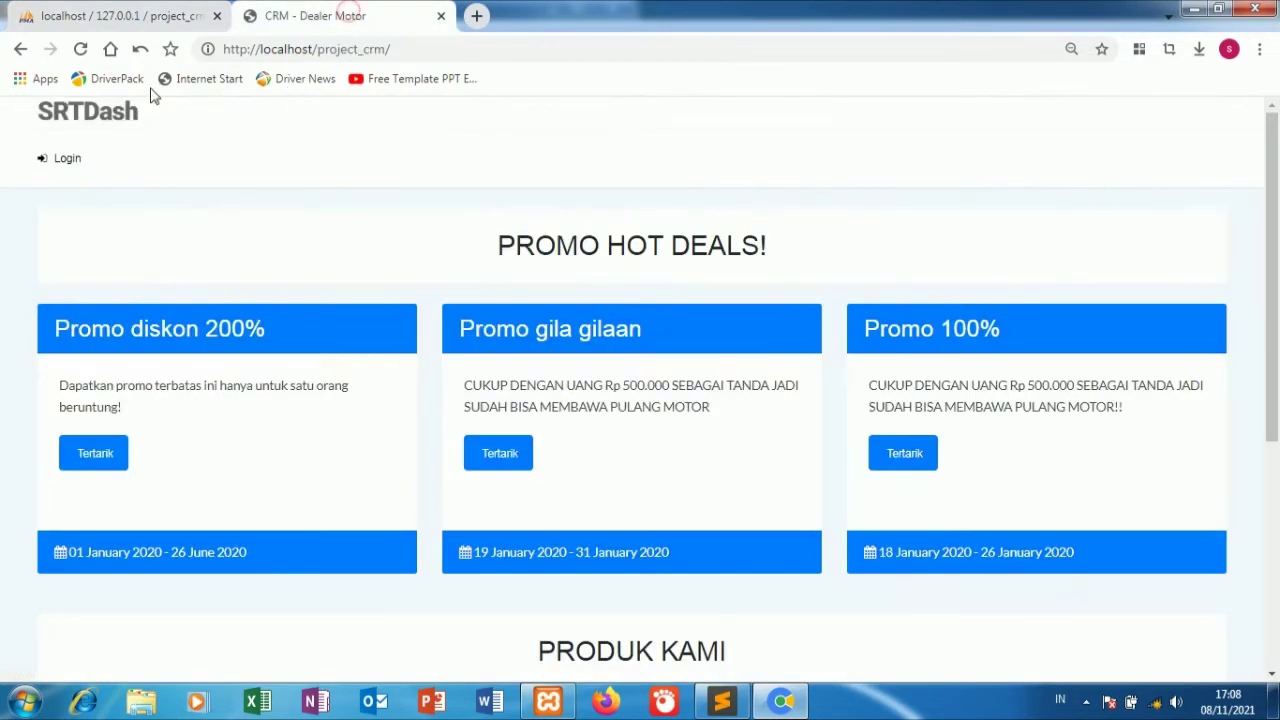
left_click(80, 48)
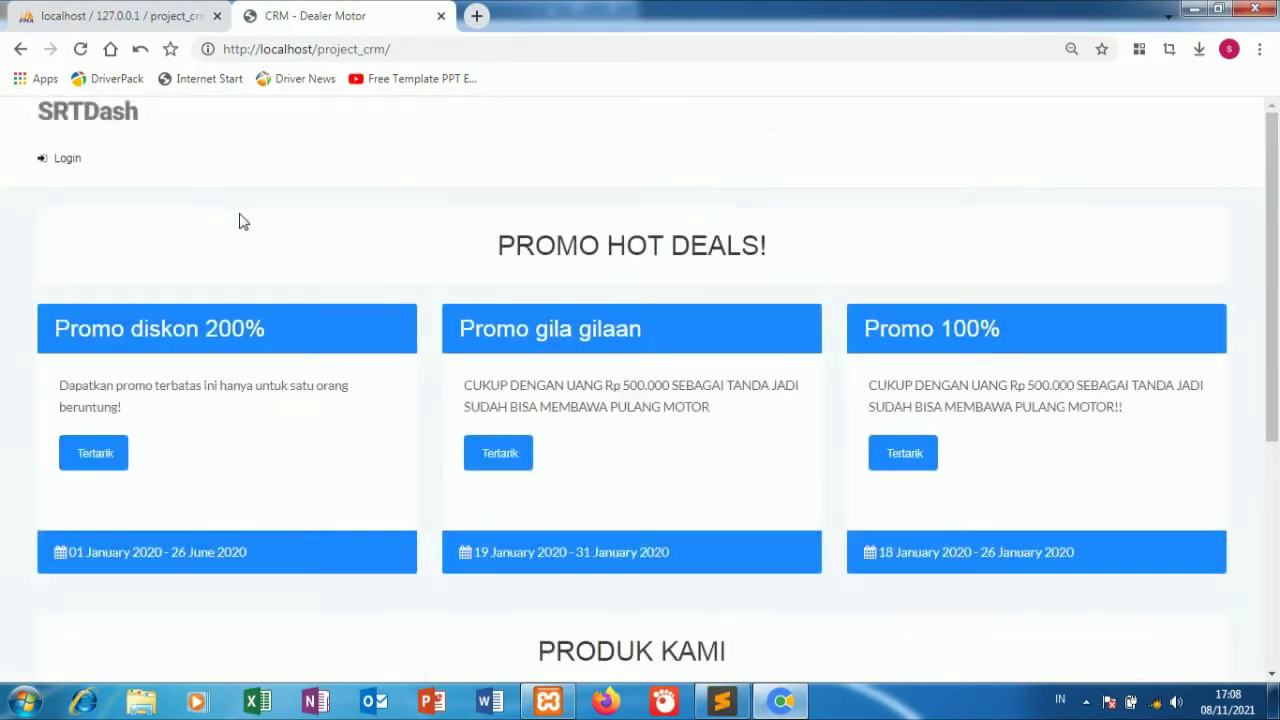
scroll(346, 327, "down", 4)
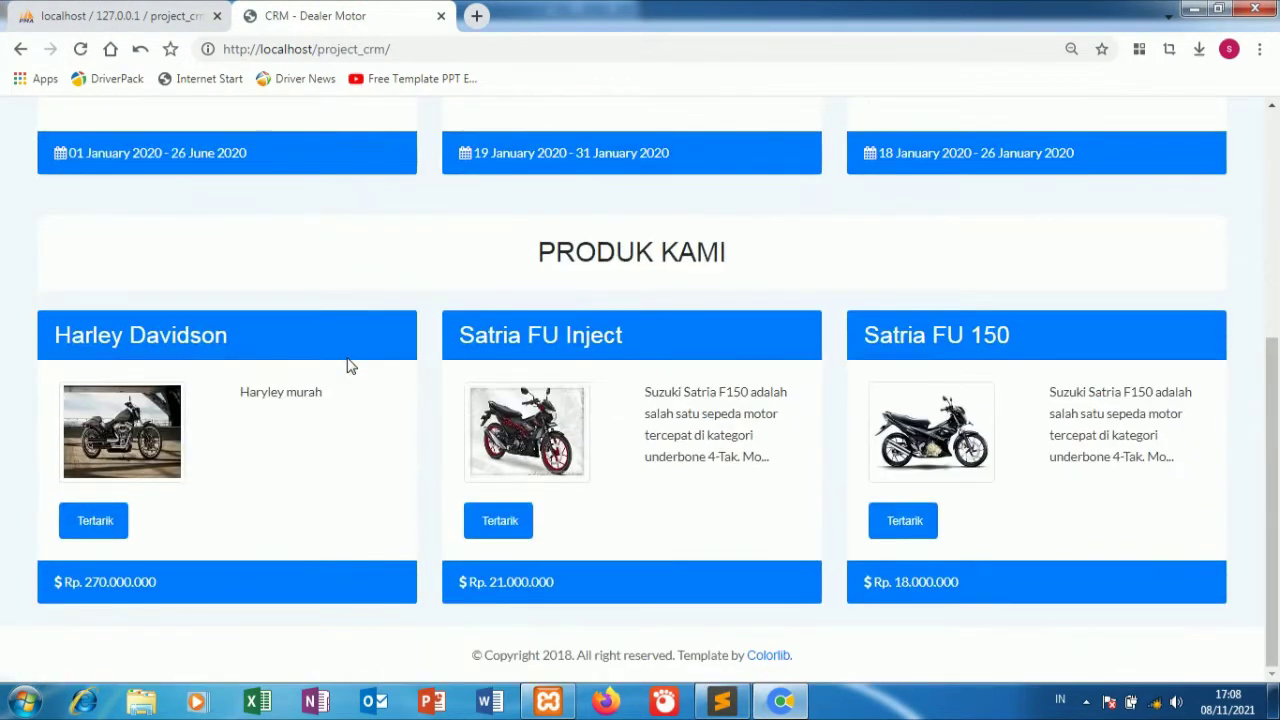
scroll(343, 378, "up", 4)
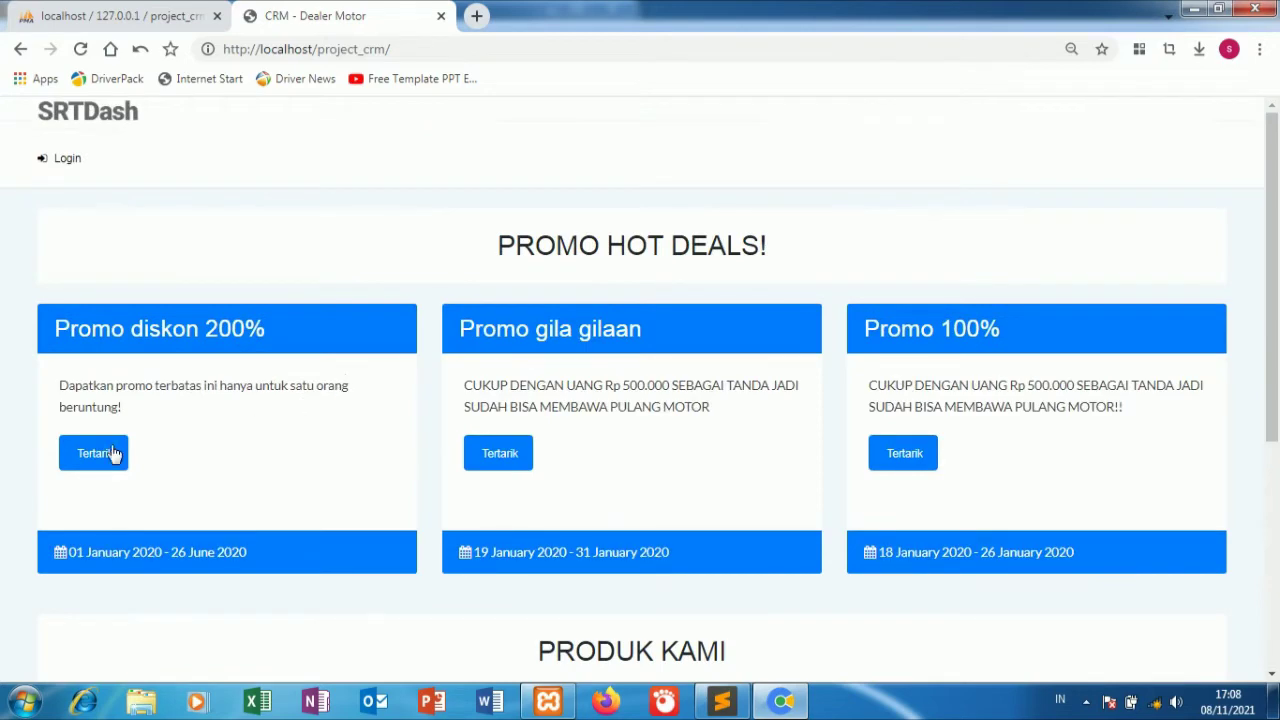
left_click(112, 453)
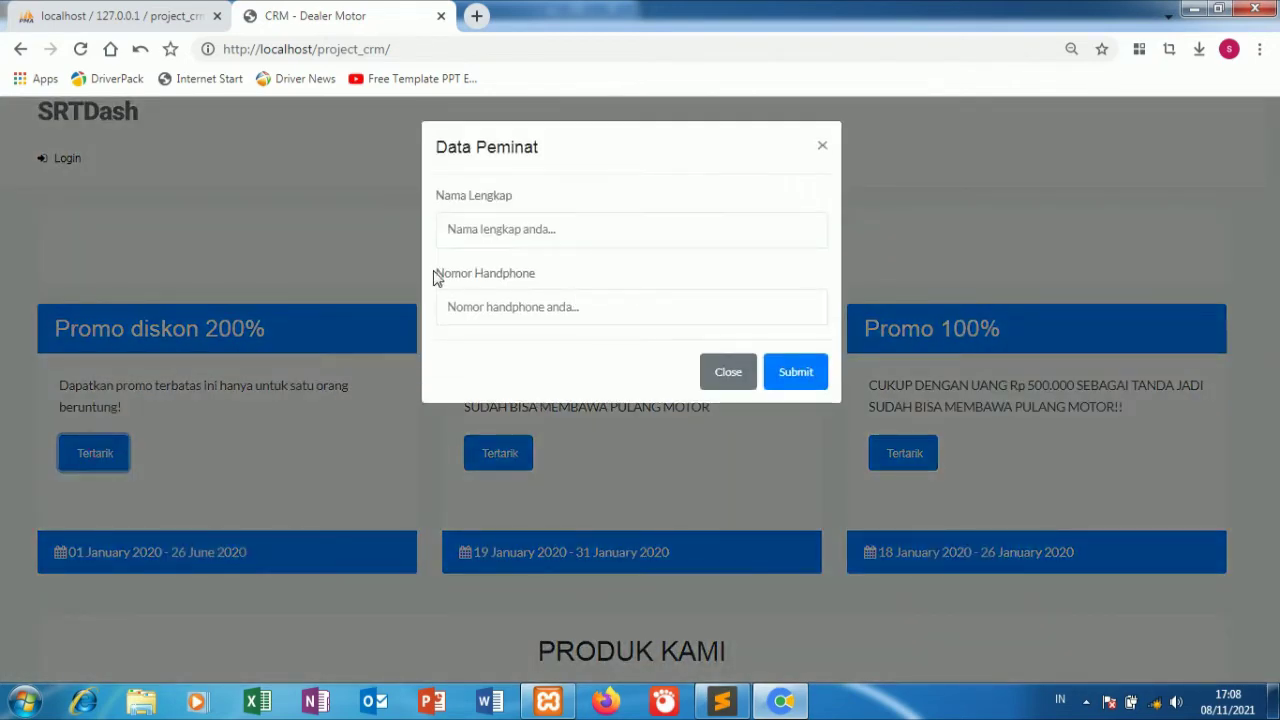
left_click(335, 255)
scroll(335, 255, "down", 5)
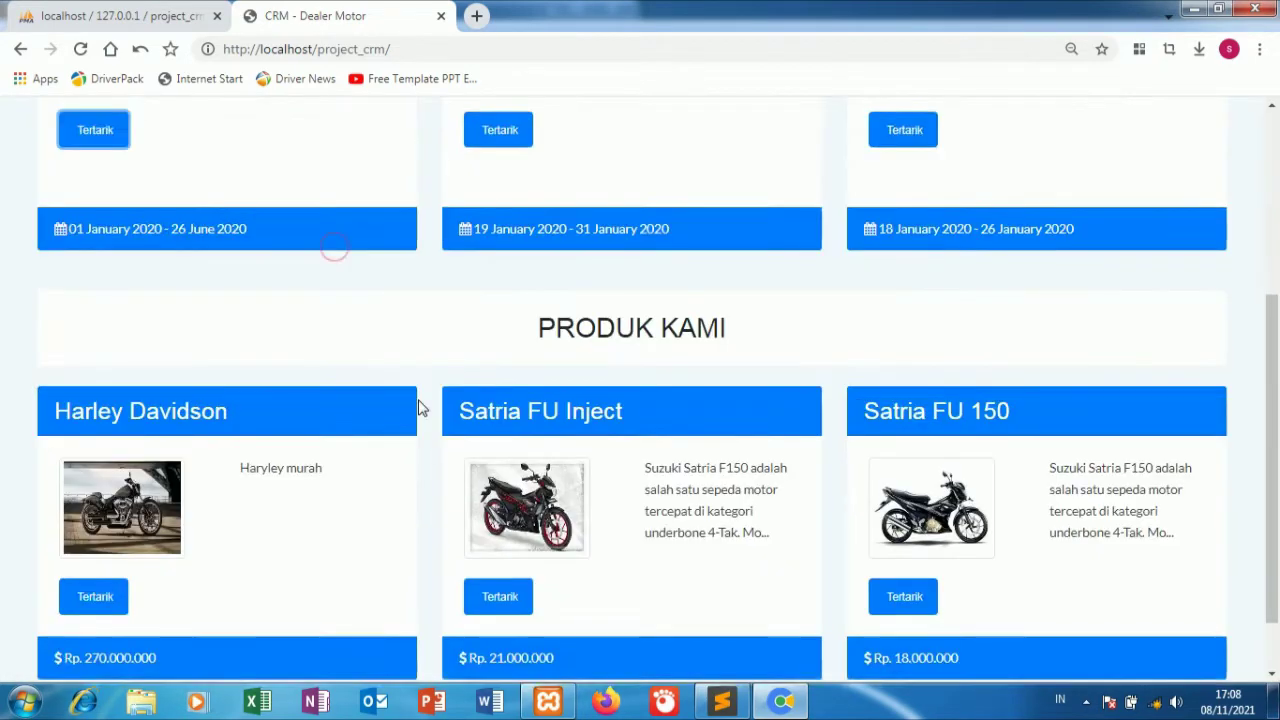
left_click(123, 526)
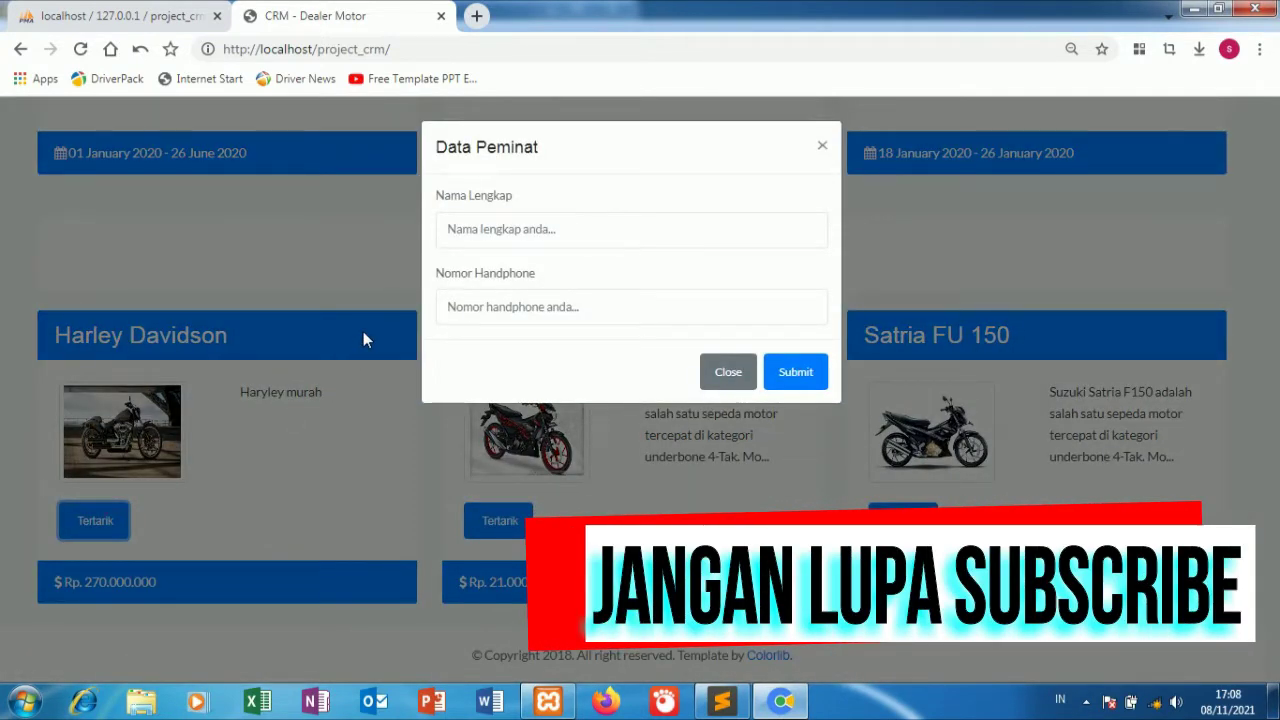
left_click(266, 255)
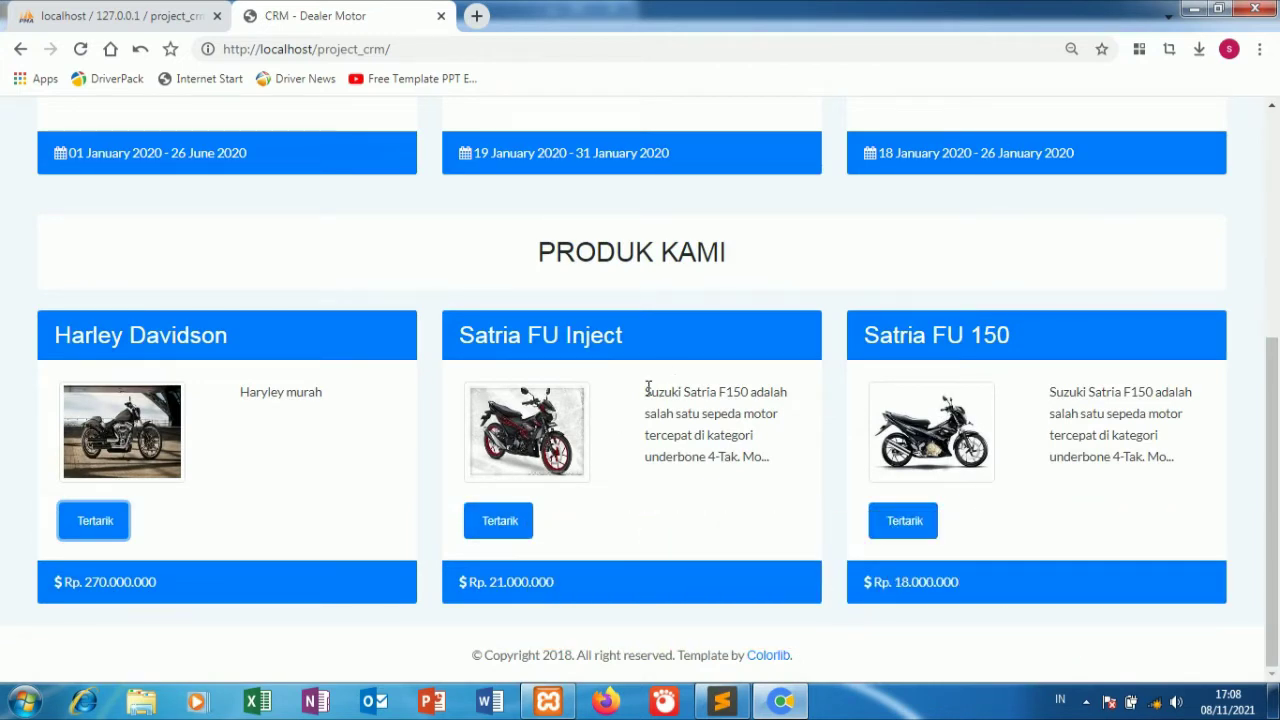
Copy 'Suzuki Satria F150' and open the Satria FU Inject interest form.
left_click_drag(645, 391, 743, 391)
double_click(732, 391)
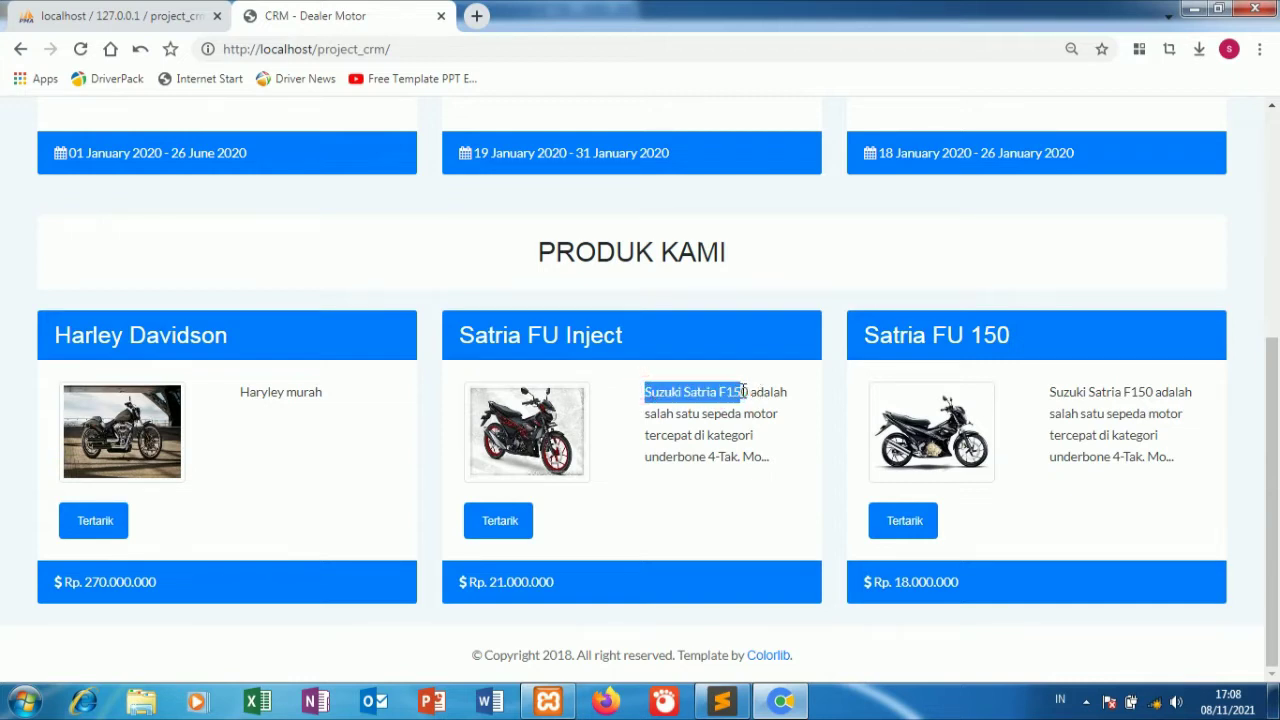
right_click(748, 391)
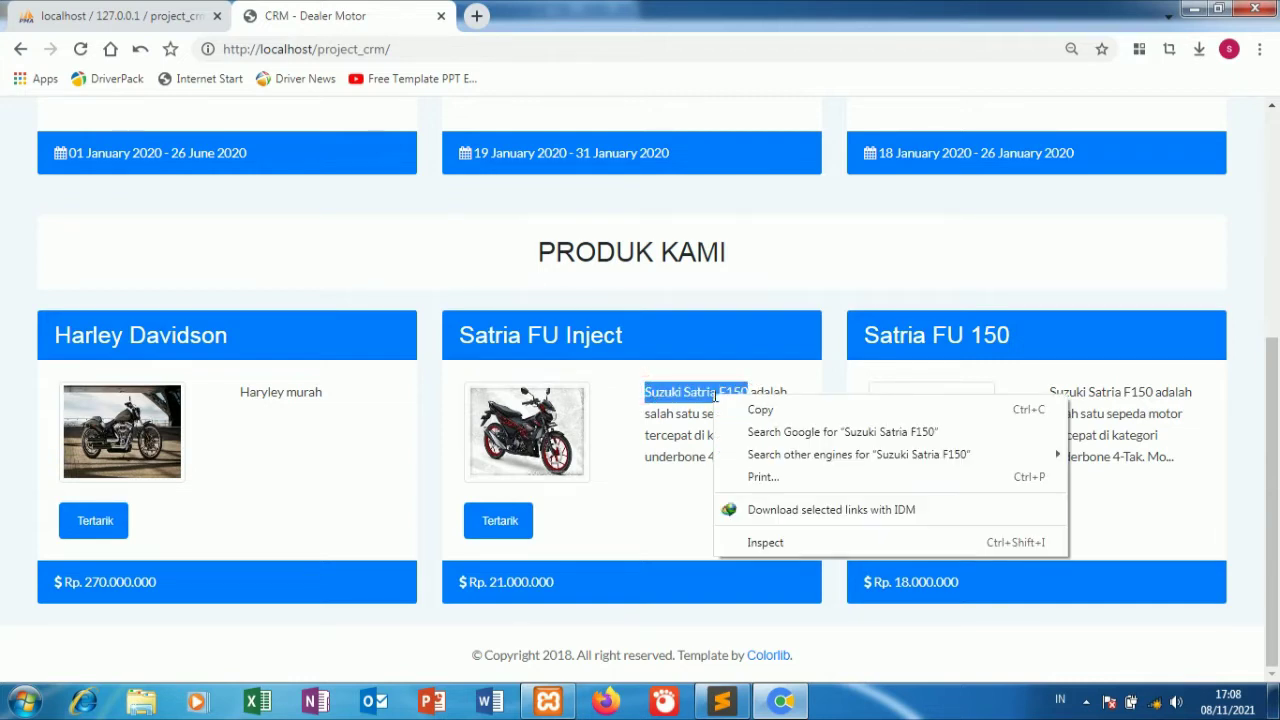
left_click(755, 408)
left_click(519, 515)
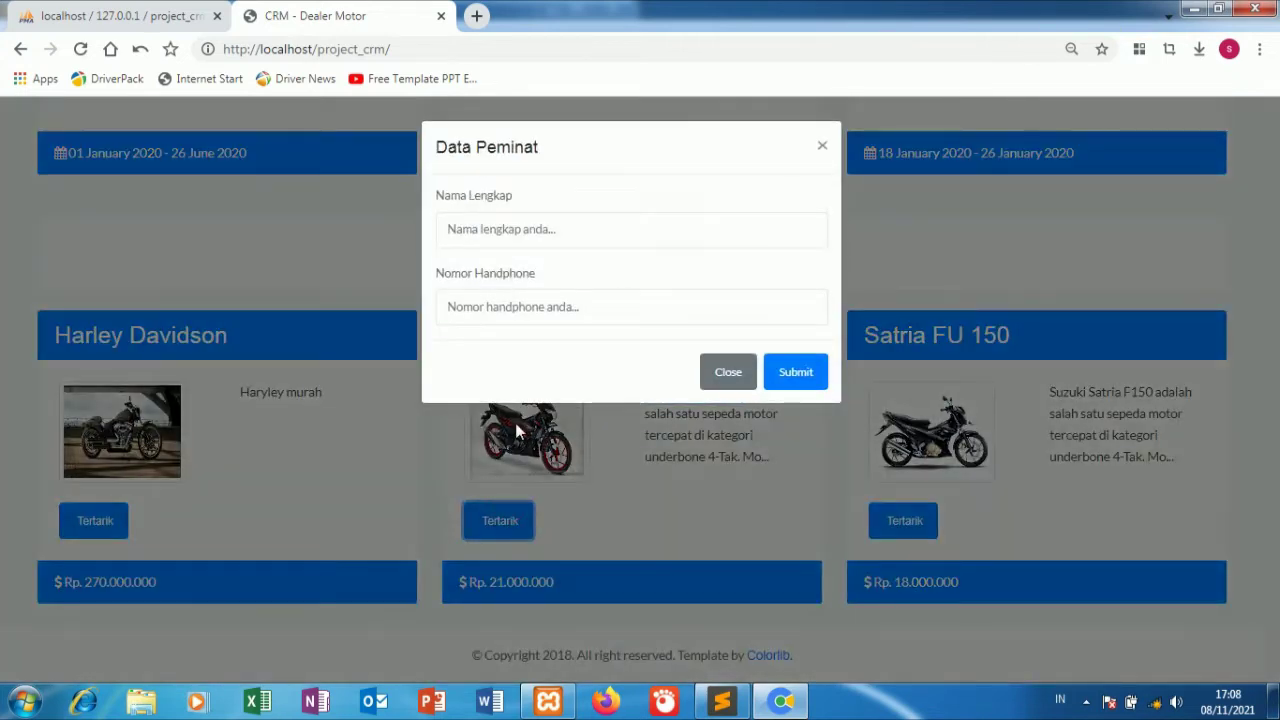
Submit the Satria FU Inject interest form with the saved buyer name and a phone number.
left_click(489, 220)
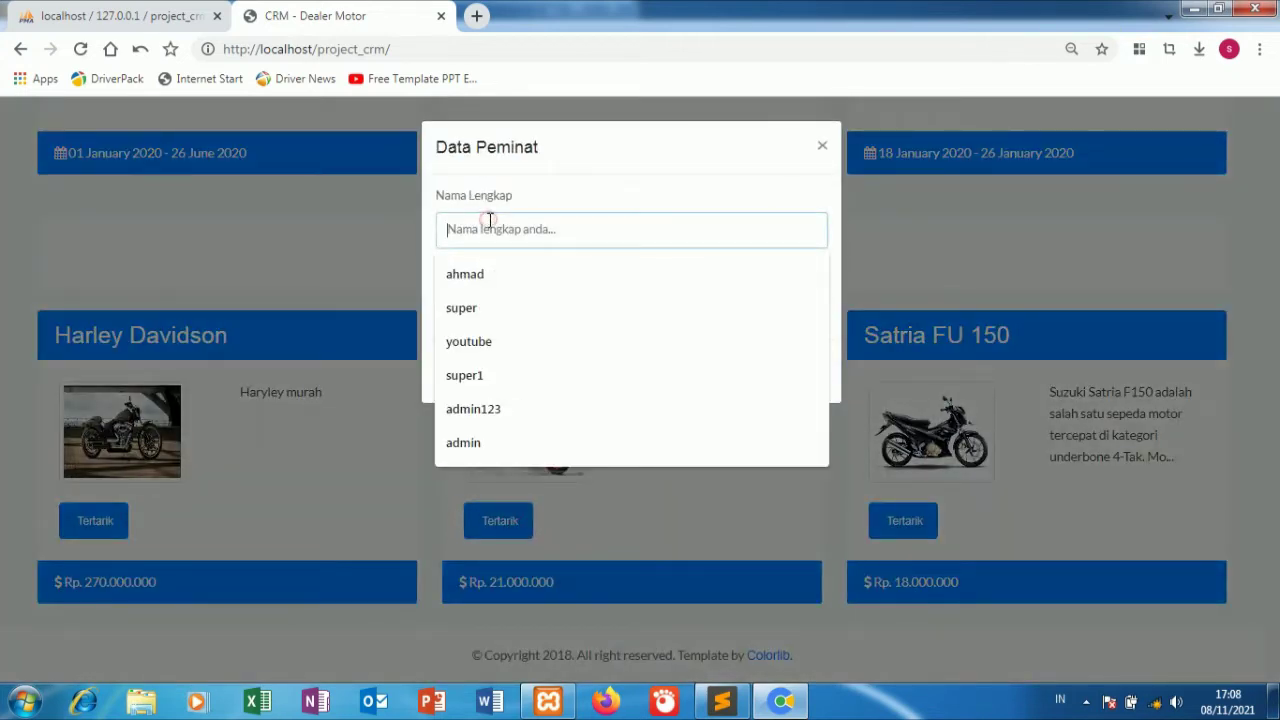
left_click(479, 311)
left_click(479, 307)
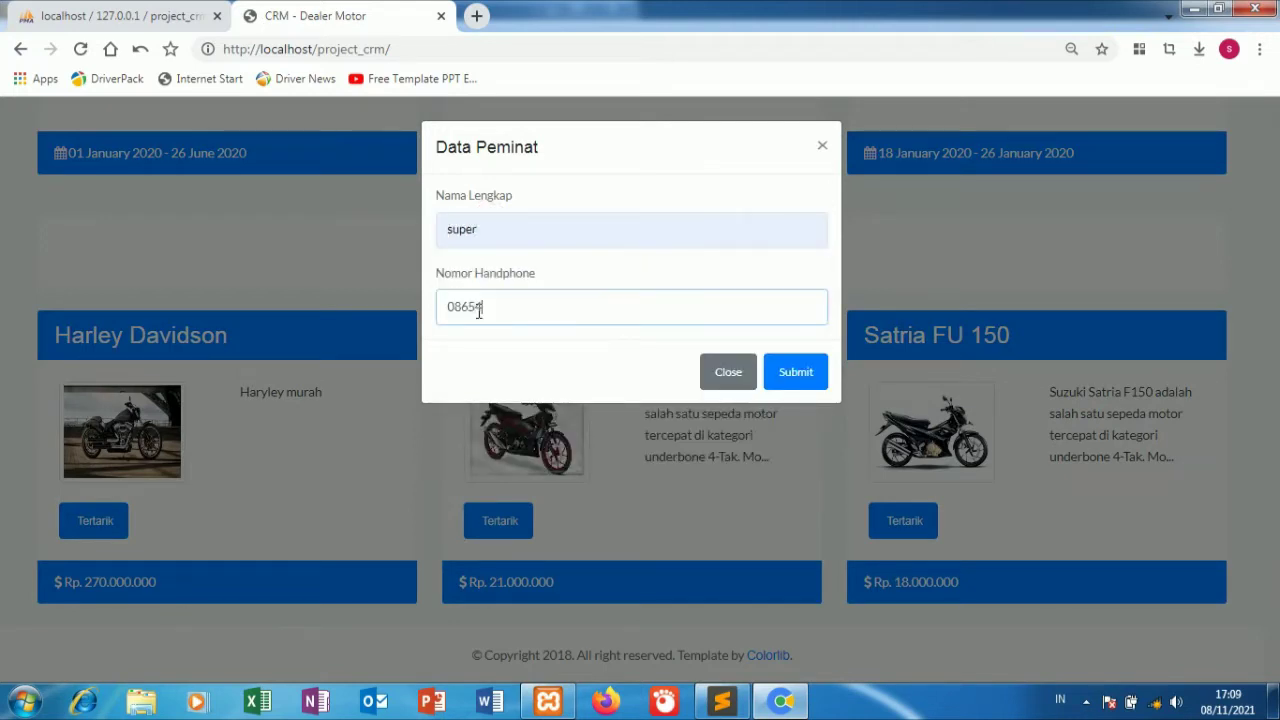
left_click(786, 373)
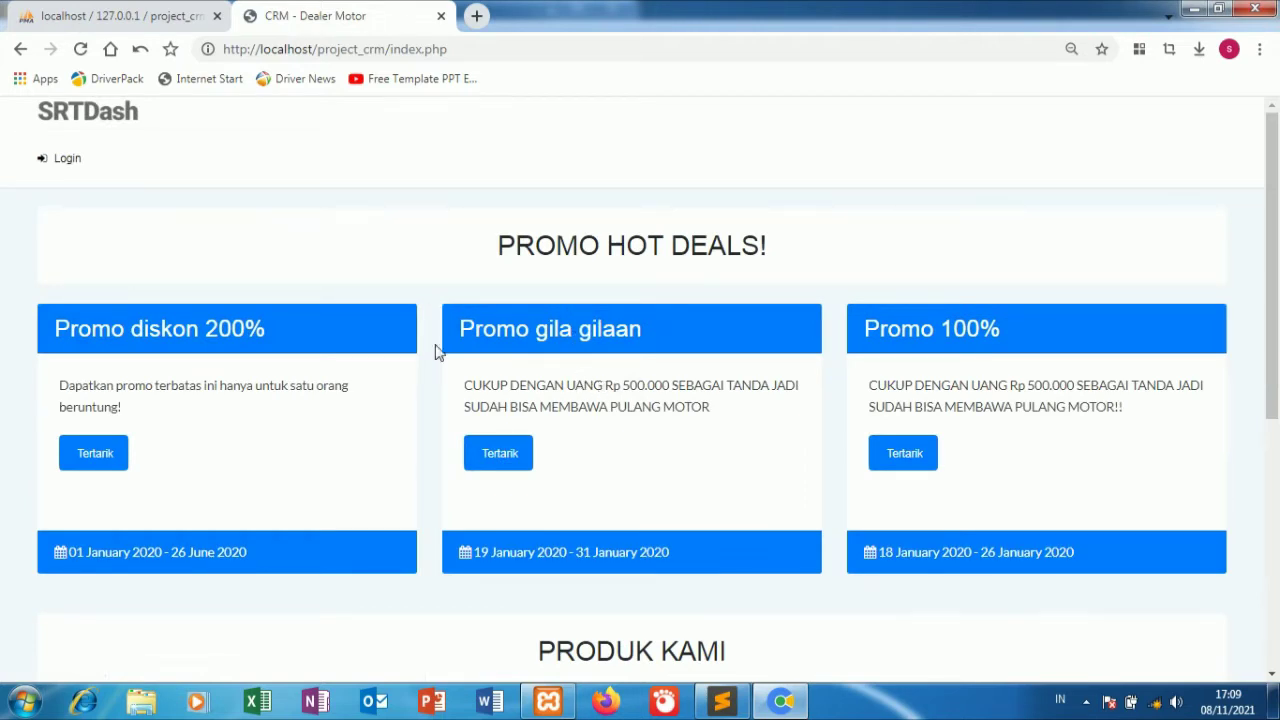
Go from sign-in to the registration page and enter a username.
left_click(66, 165)
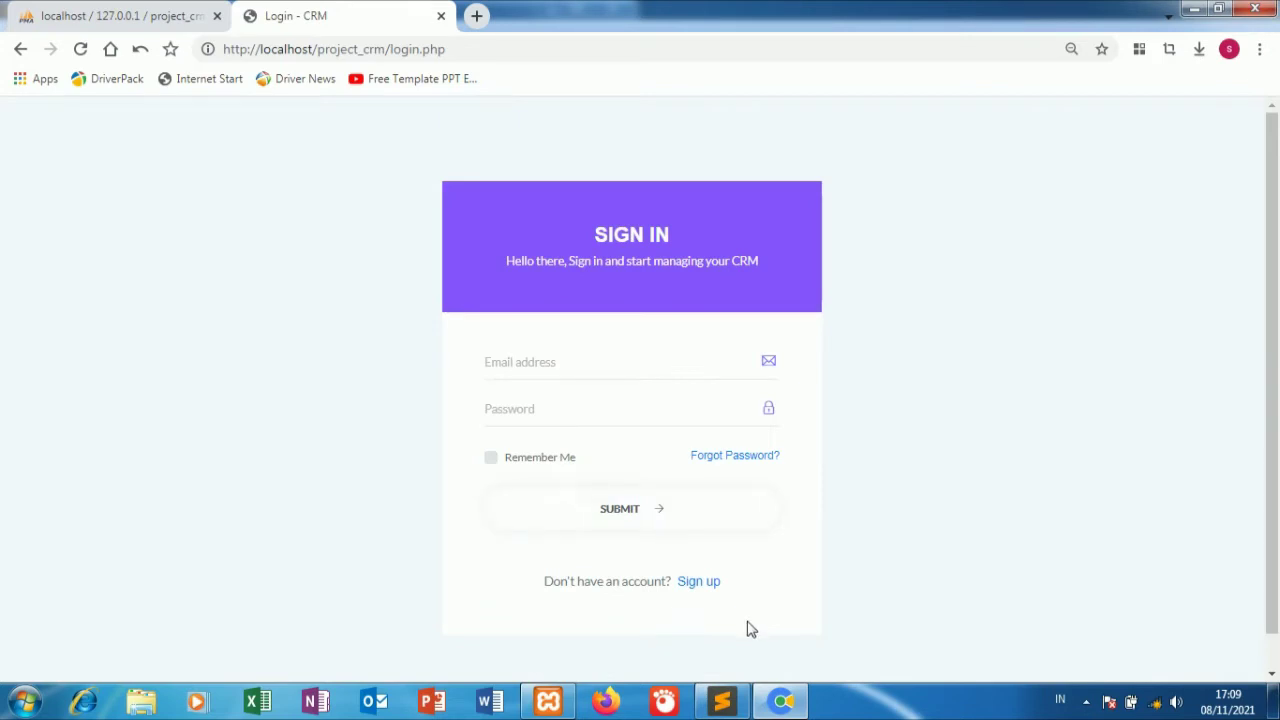
left_click(696, 596)
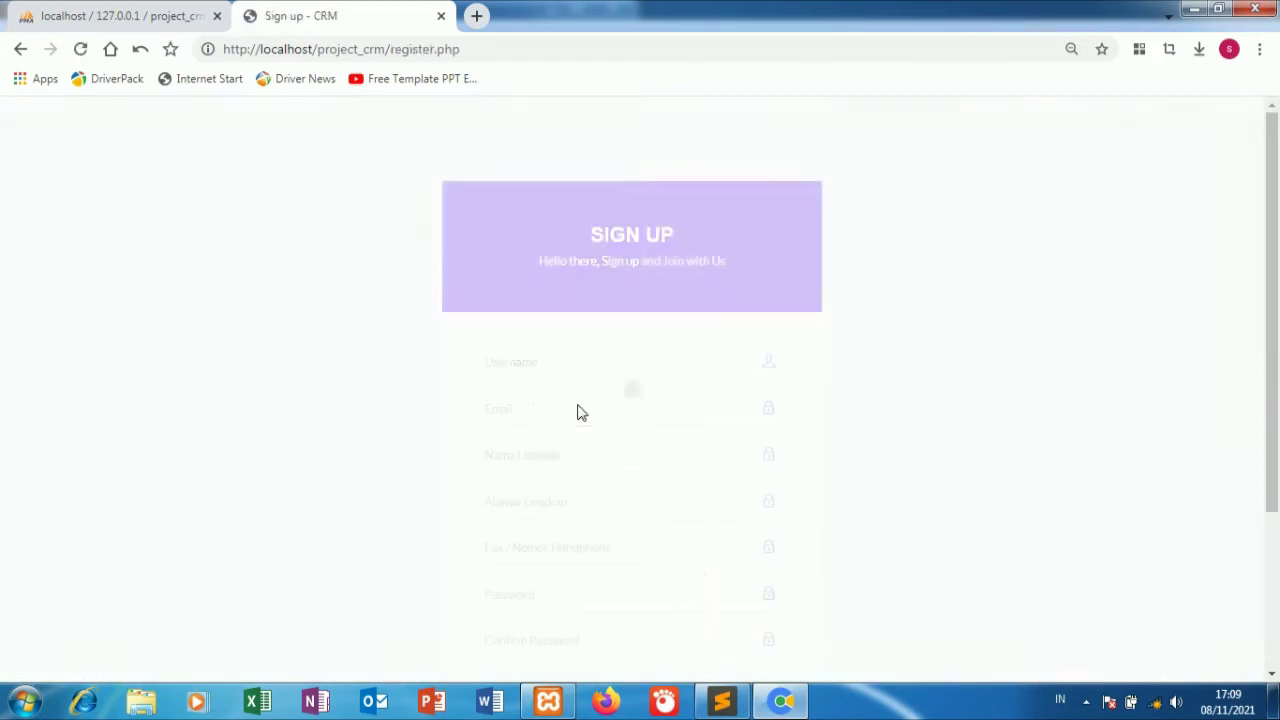
scroll(563, 399, "down", 3)
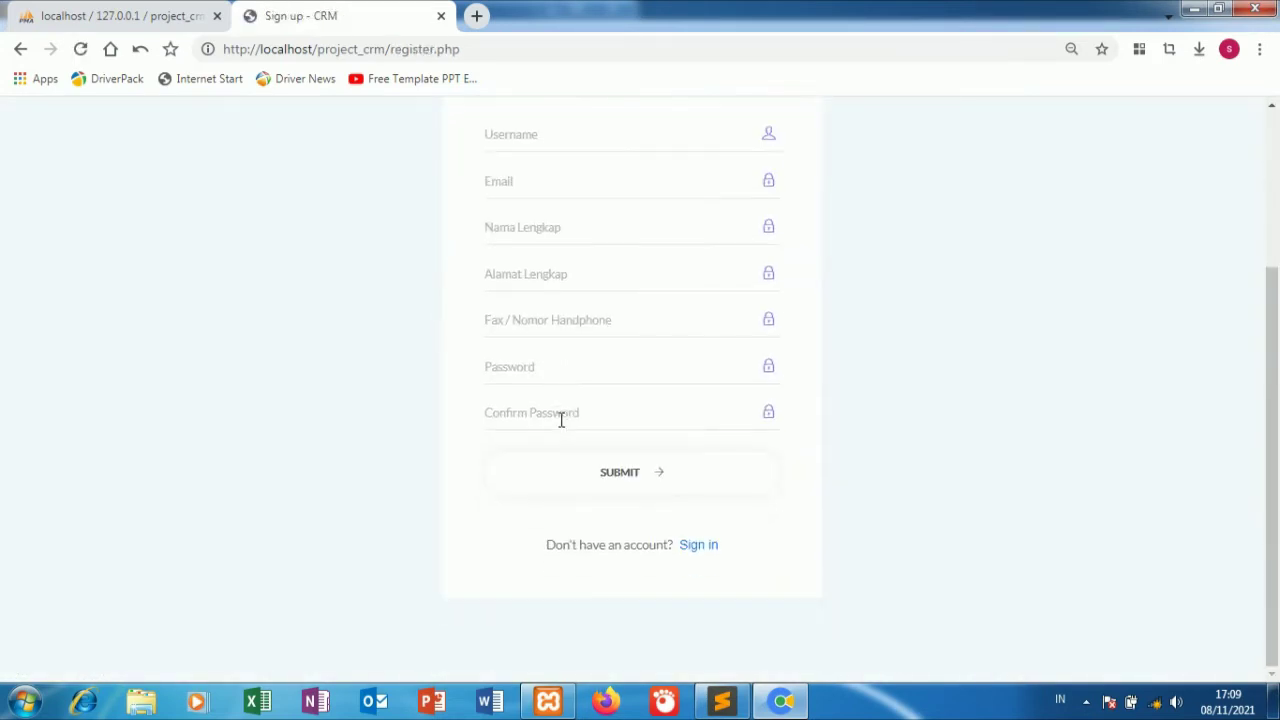
scroll(561, 420, "up", 3)
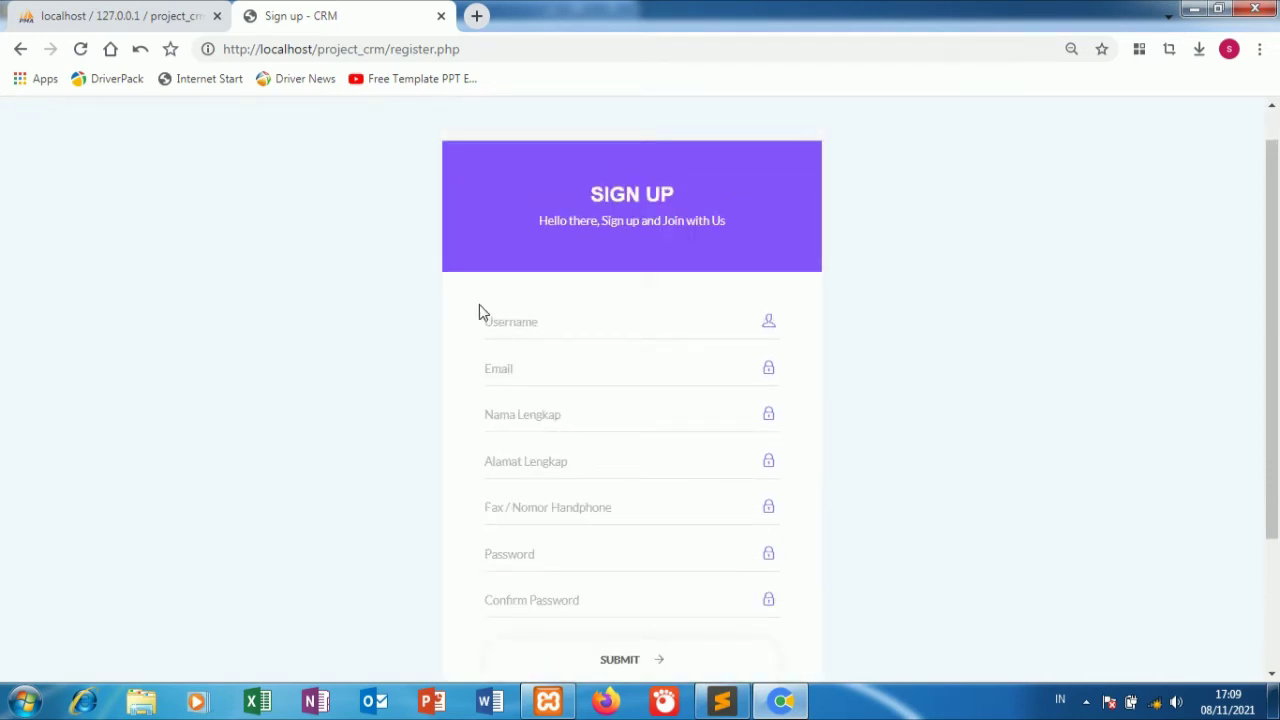
left_click(503, 326)
type("super")
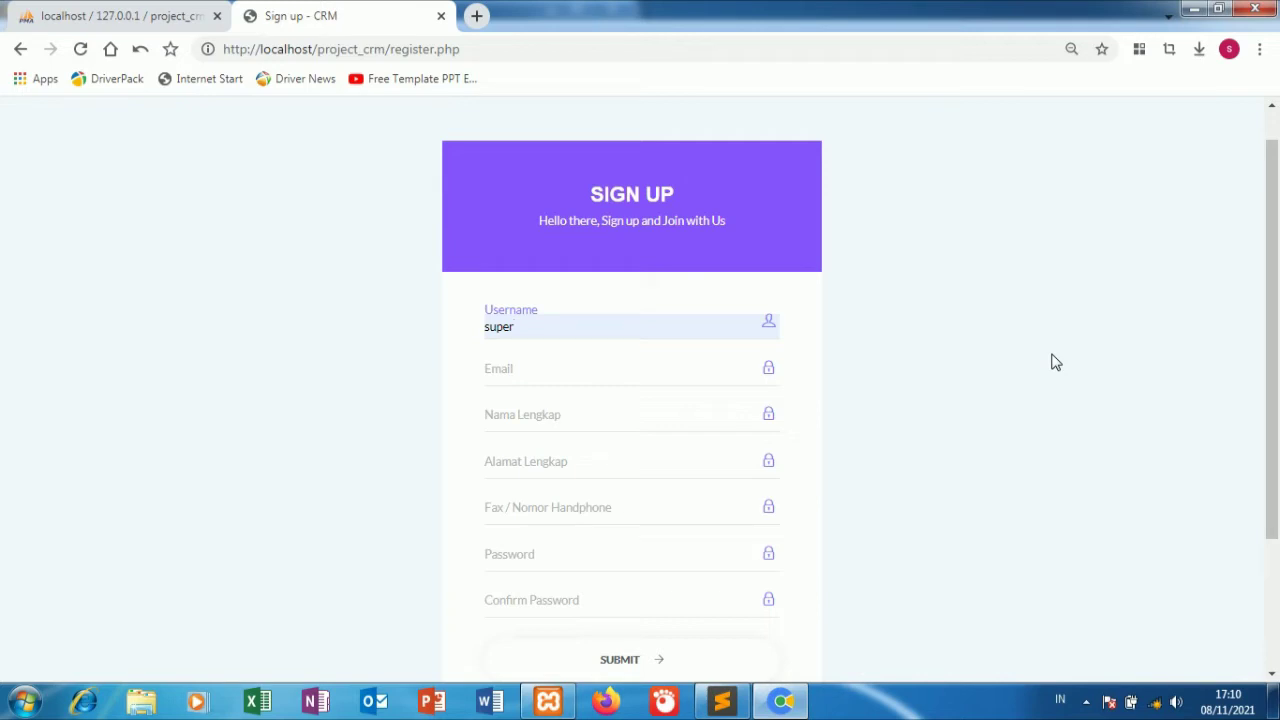
Copy the username into Email and accept the suggested full email address.
key("ctrl+a")
right_click(499, 336)
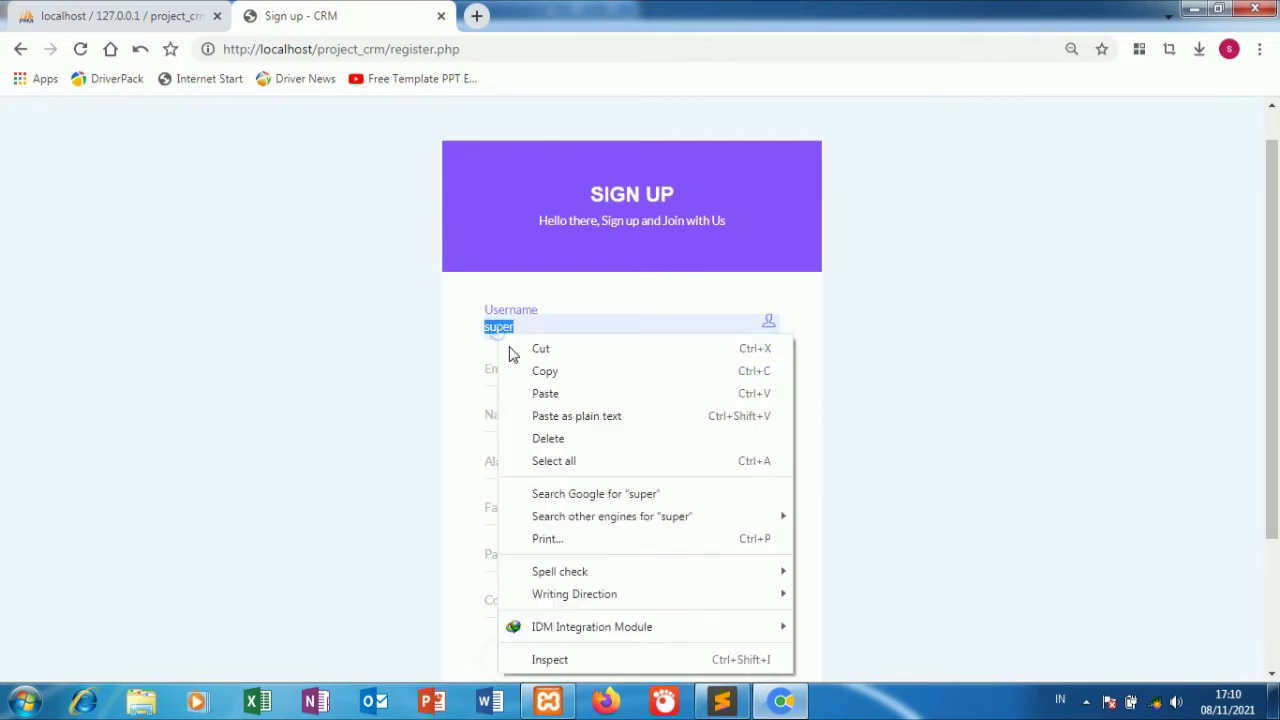
left_click(540, 369)
right_click(536, 372)
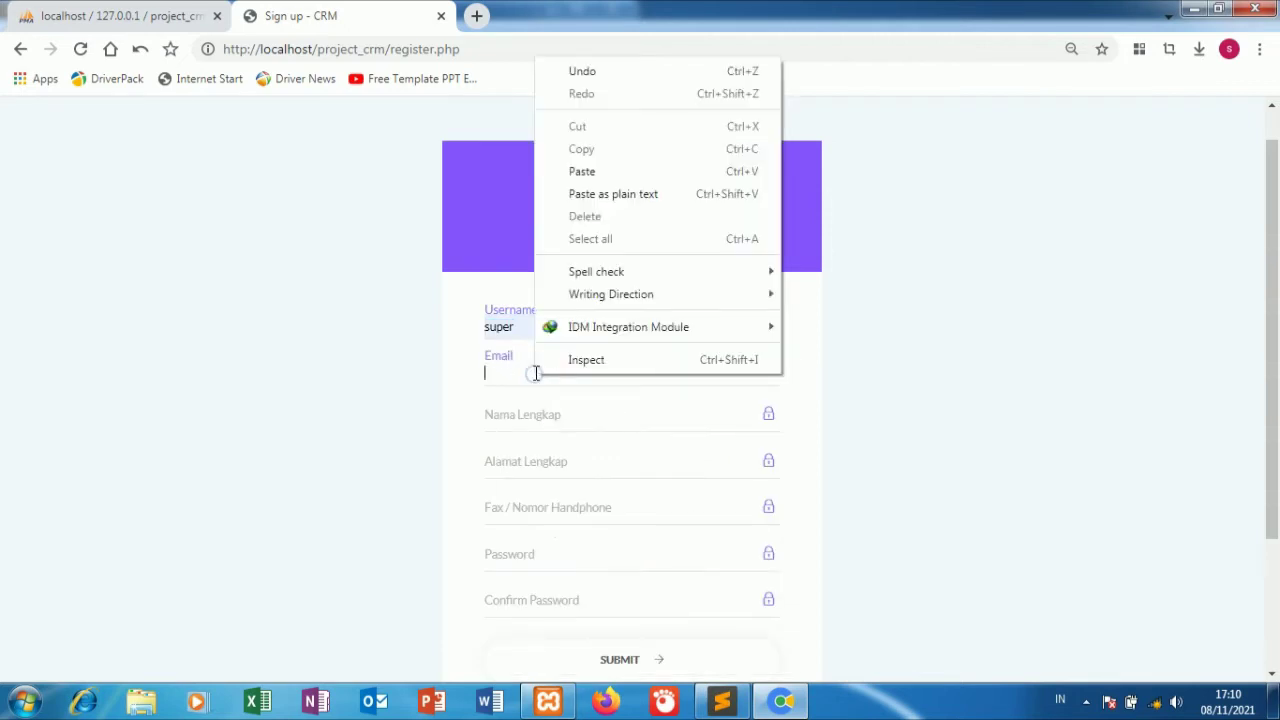
left_click(638, 192)
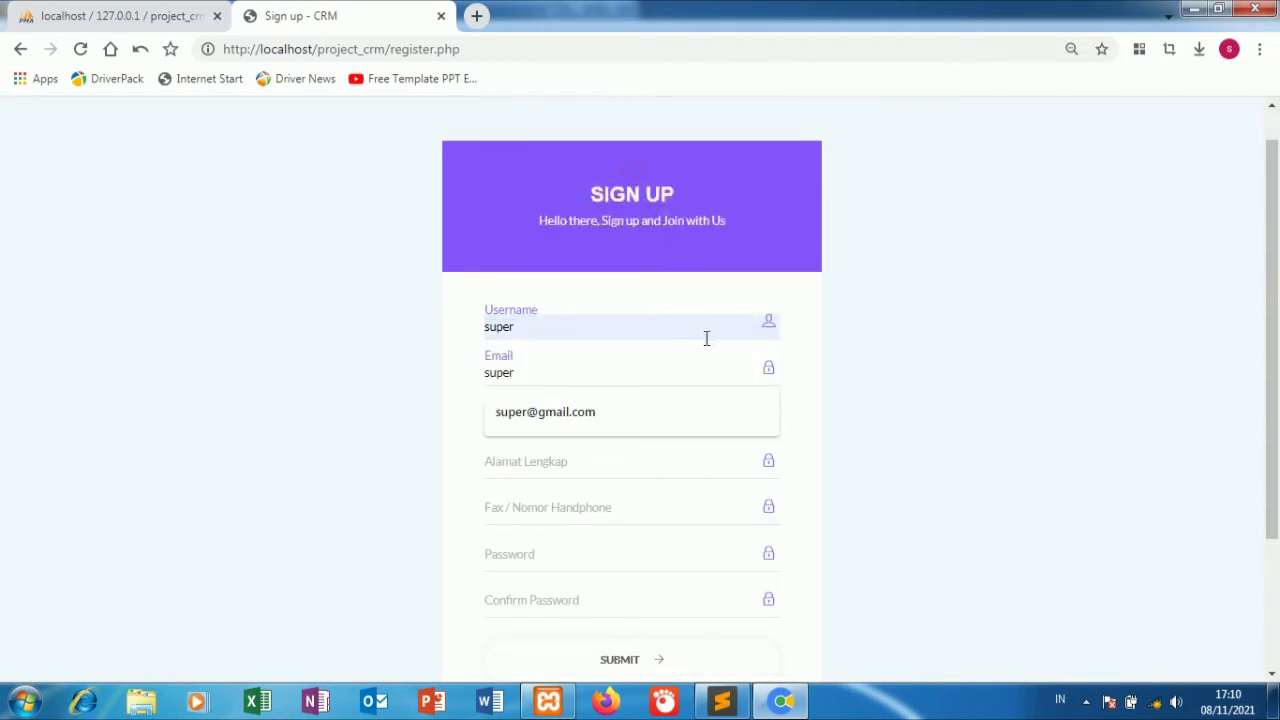
left_click(623, 407)
right_click(549, 418)
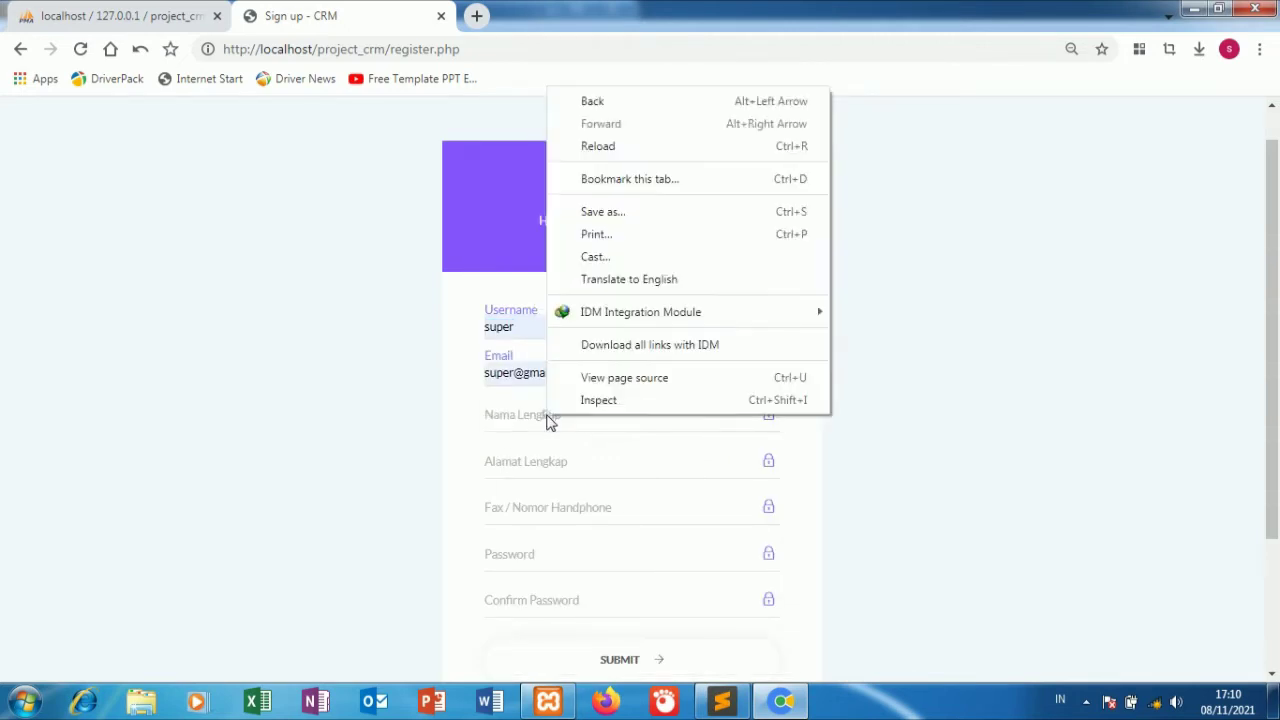
left_click(432, 425)
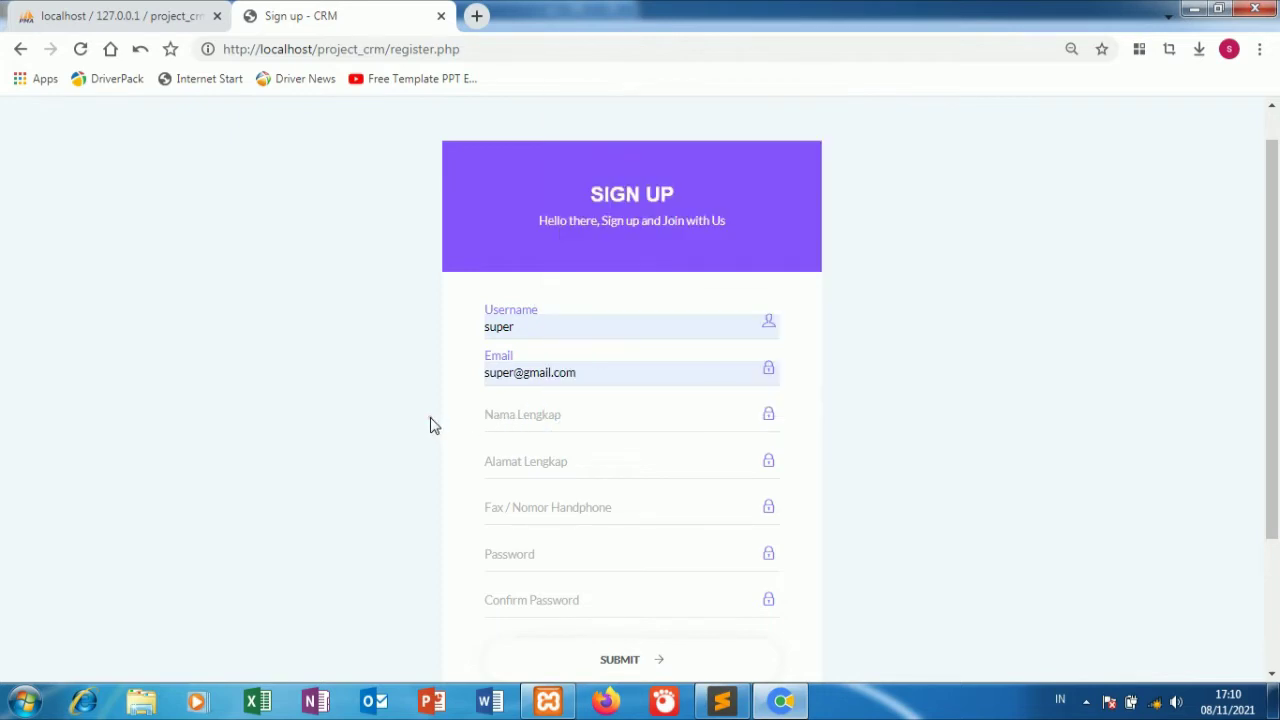
right_click(496, 426)
left_click(498, 428)
right_click(497, 426)
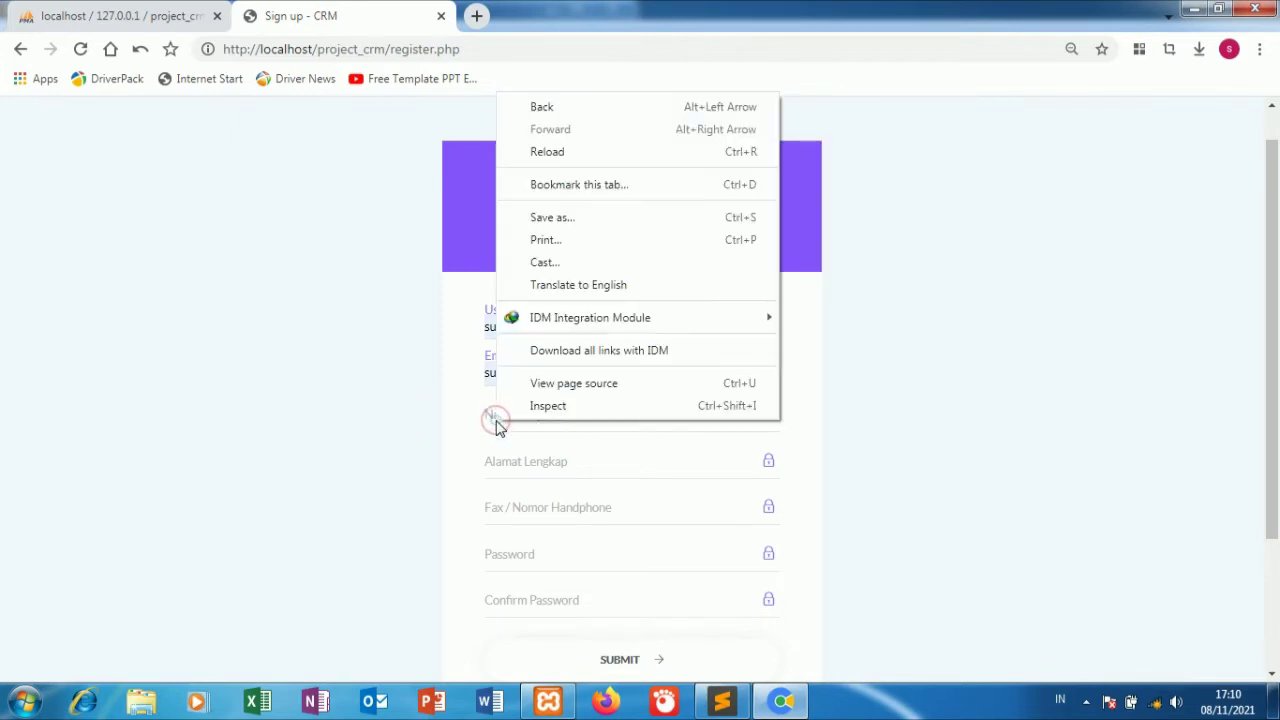
left_click(497, 426)
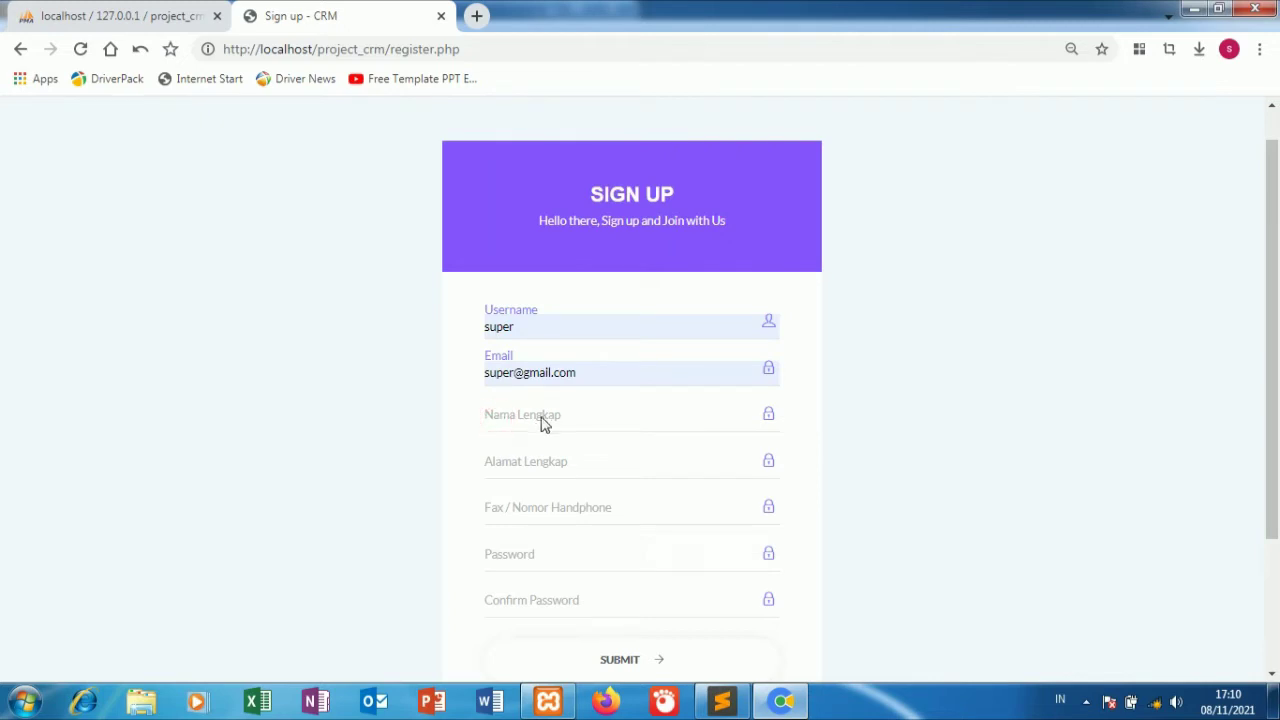
left_click(543, 418)
Fill the full name with the username, plus the suggested address and phone number.
left_click(577, 419)
right_click(575, 418)
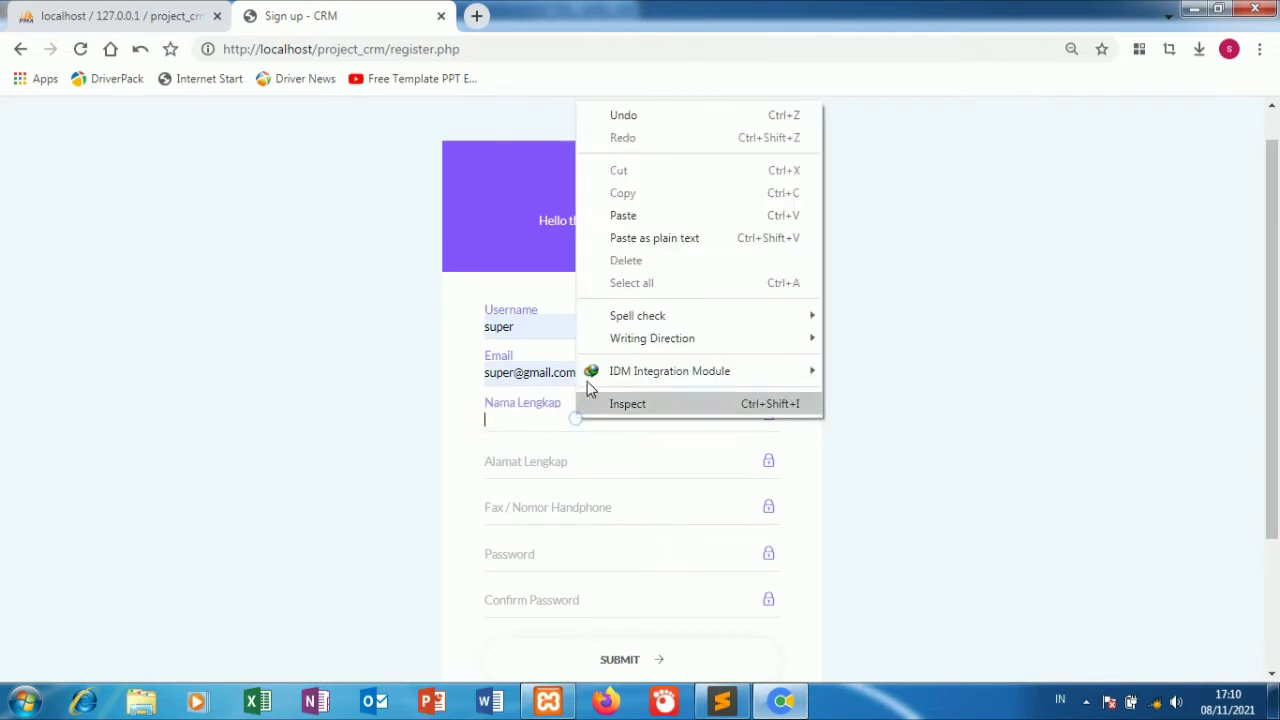
left_click(671, 217)
left_click(608, 468)
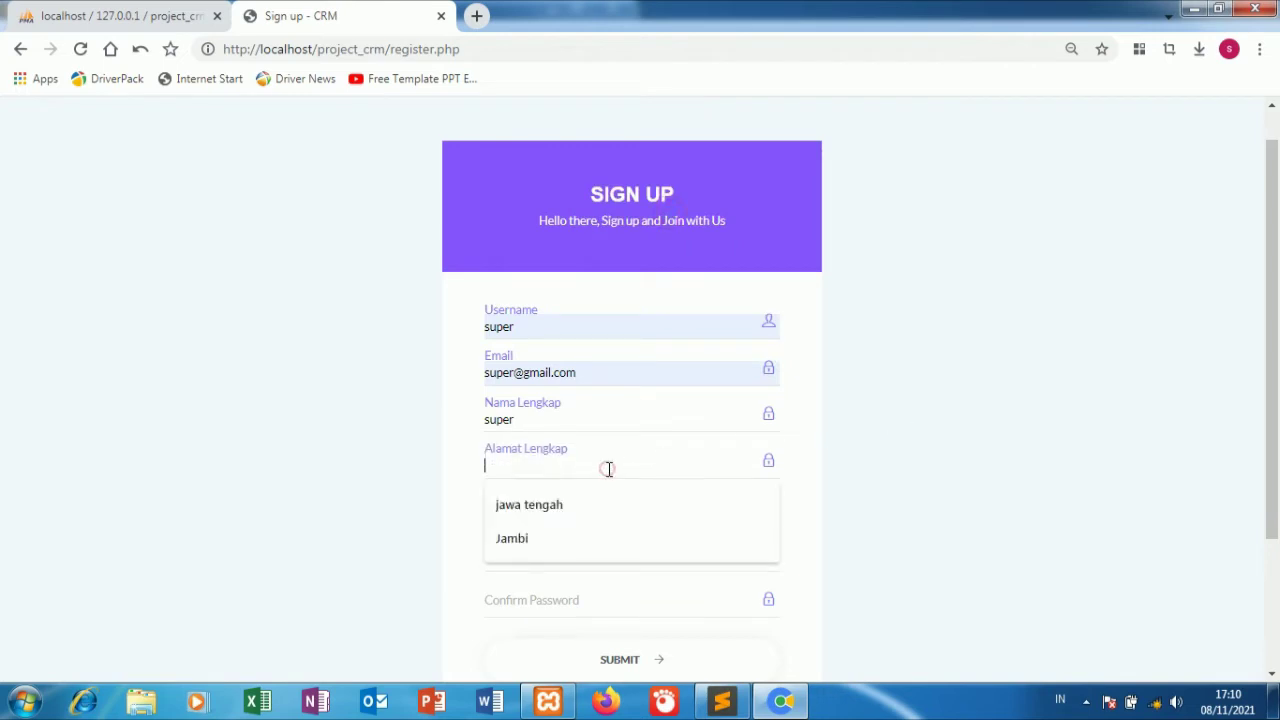
left_click(586, 497)
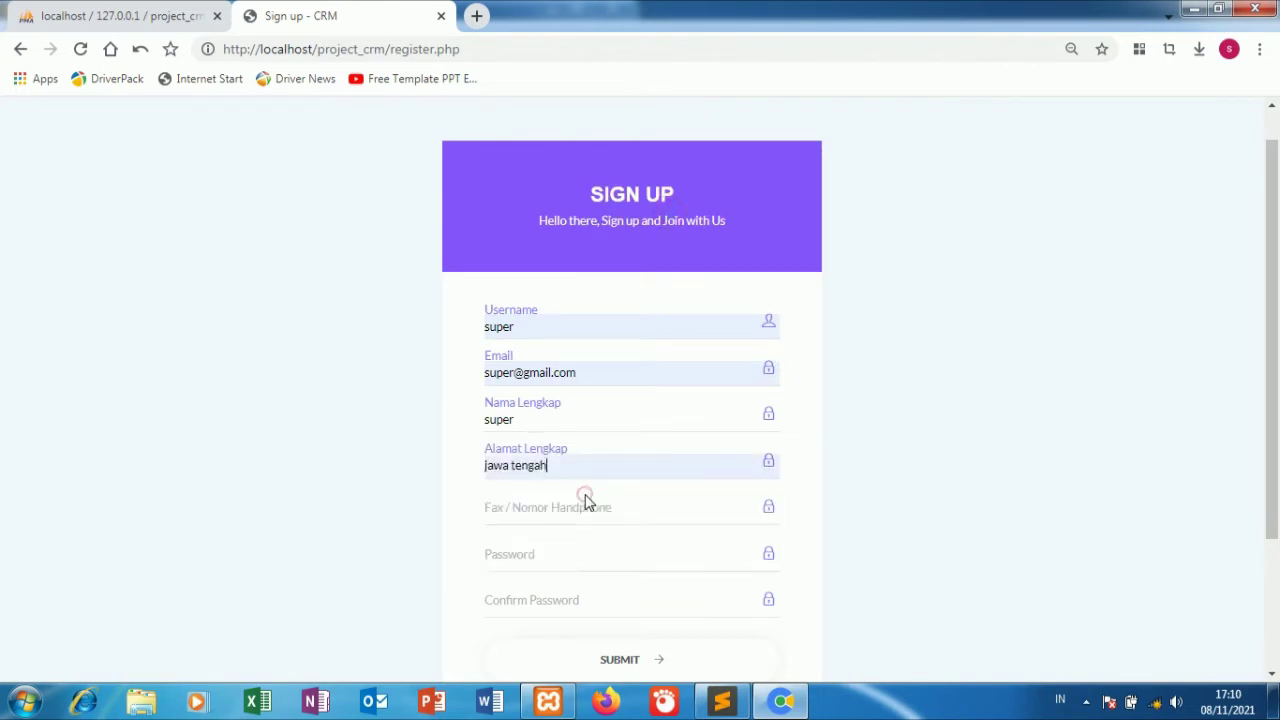
left_click(709, 513)
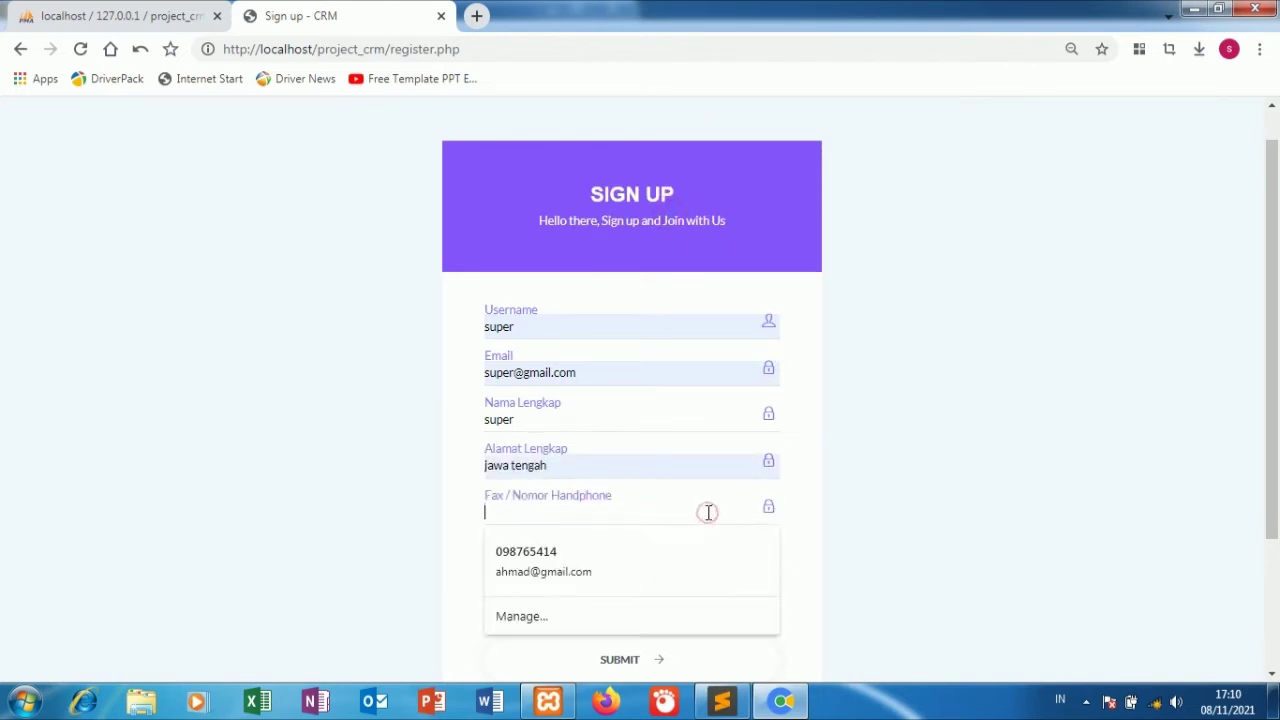
left_click(640, 548)
Paste the password into both password fields and submit the registration.
right_click(546, 558)
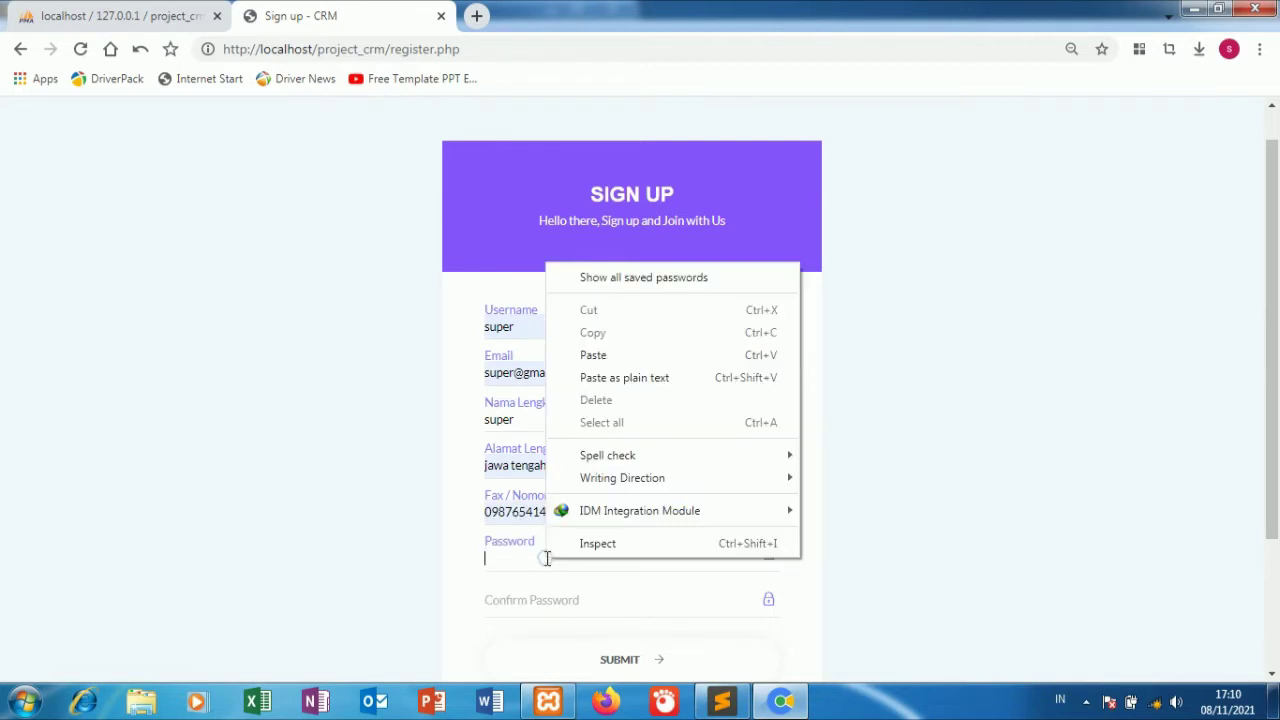
left_click(605, 356)
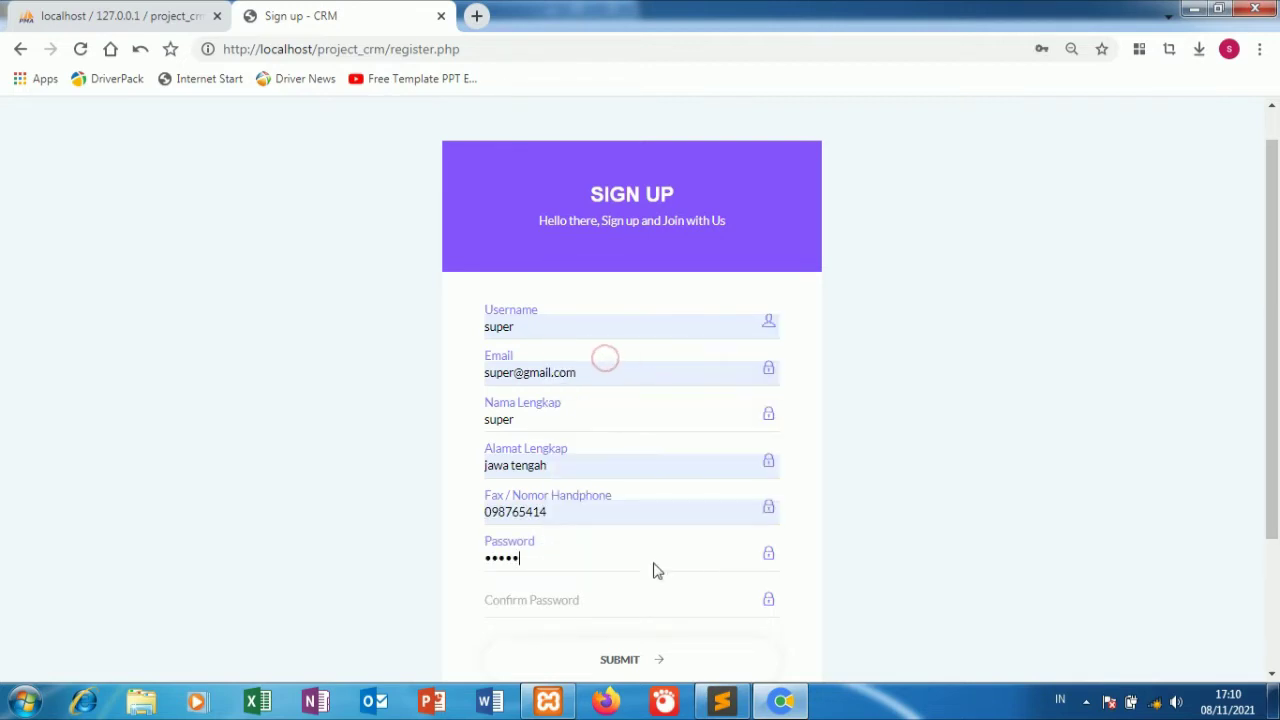
left_click(511, 600)
scroll(800, 580, "down", 2)
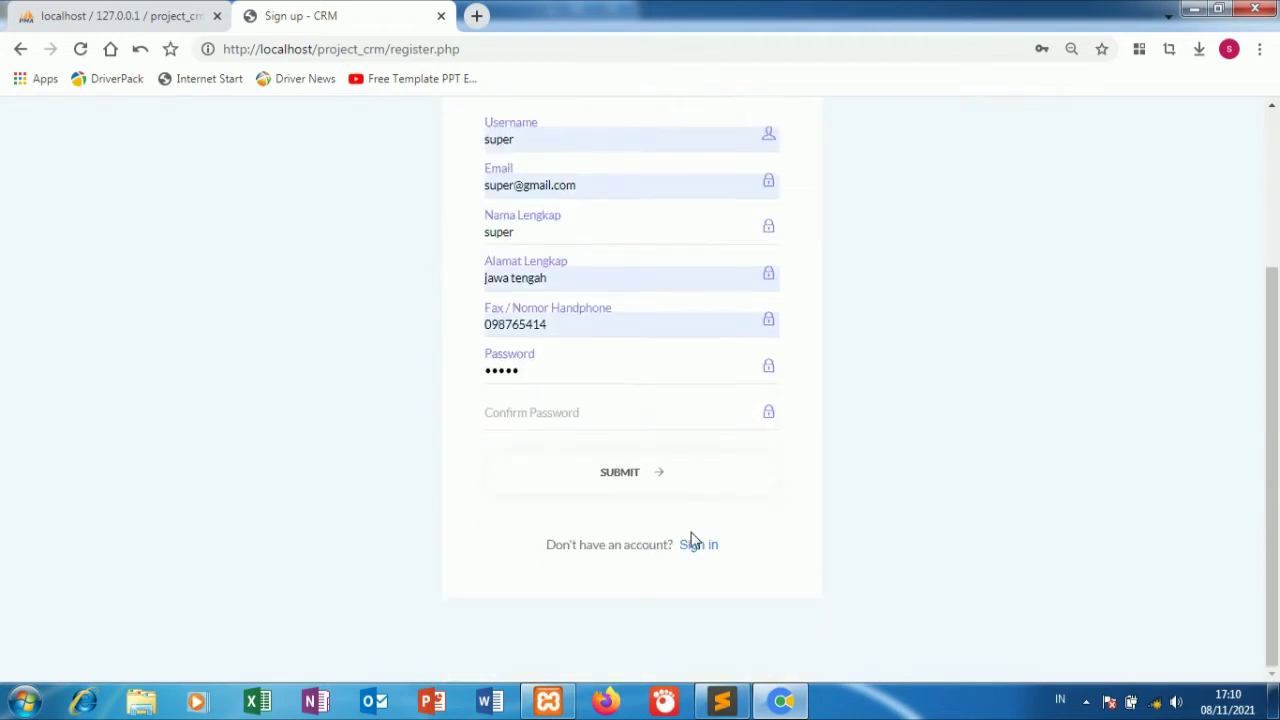
right_click(589, 418)
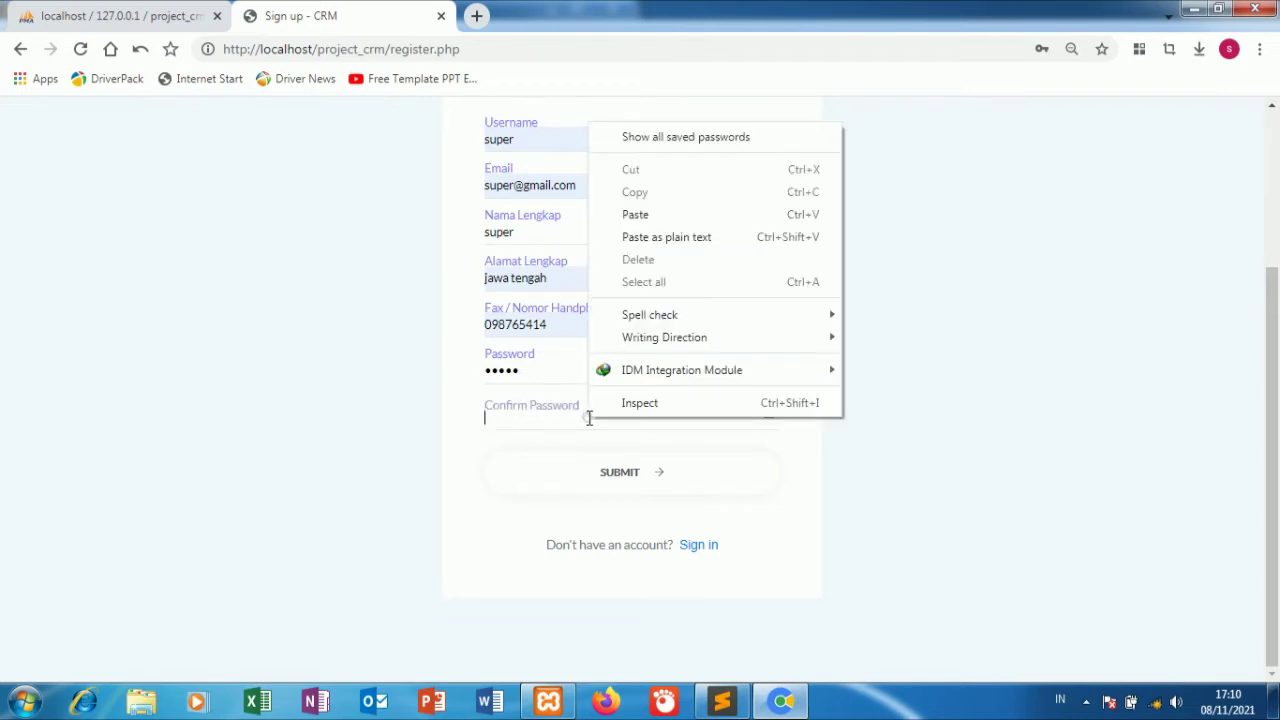
left_click(687, 215)
left_click(631, 482)
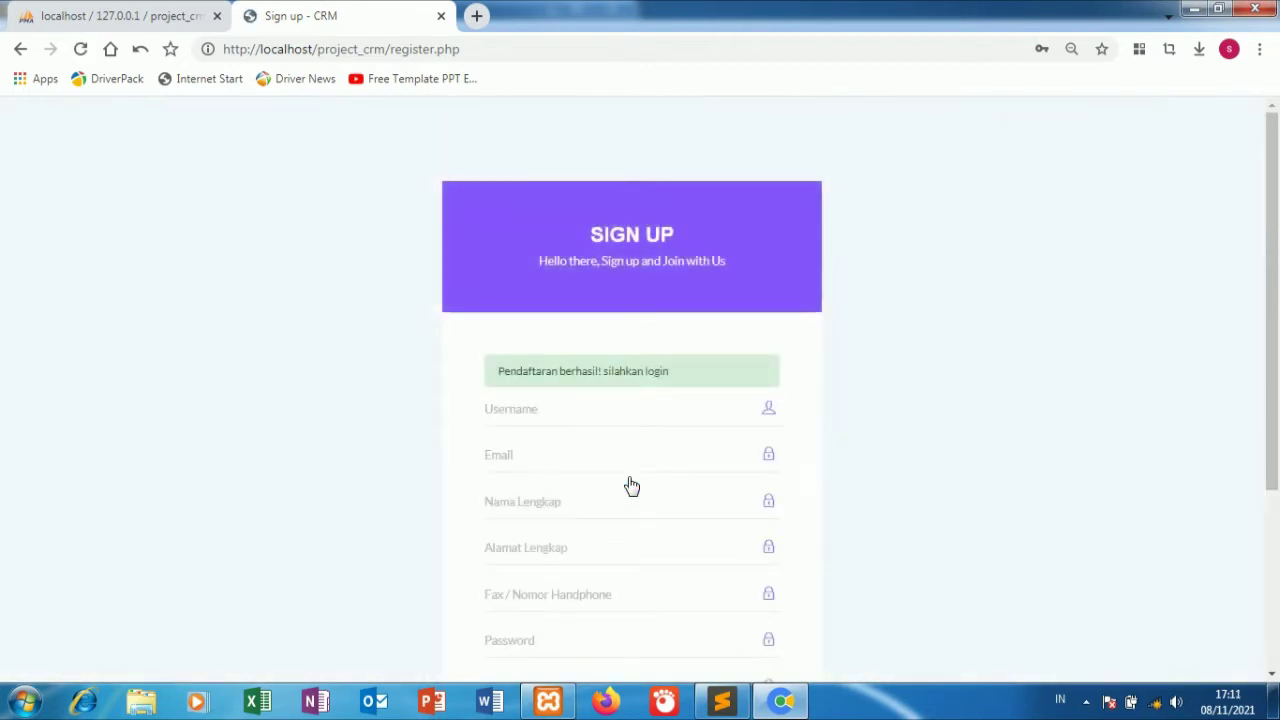
scroll(376, 395, "down", 3)
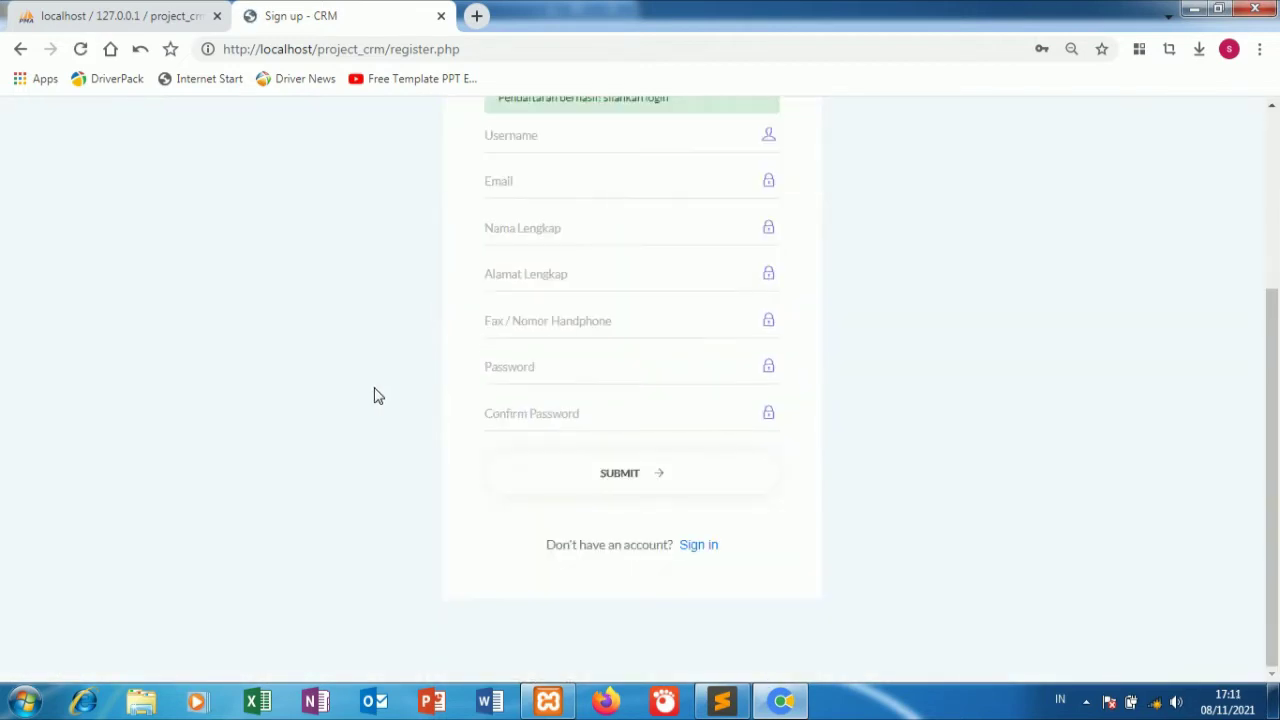
Sign in with the new account by pasting its username and password into the login form.
left_click(701, 546)
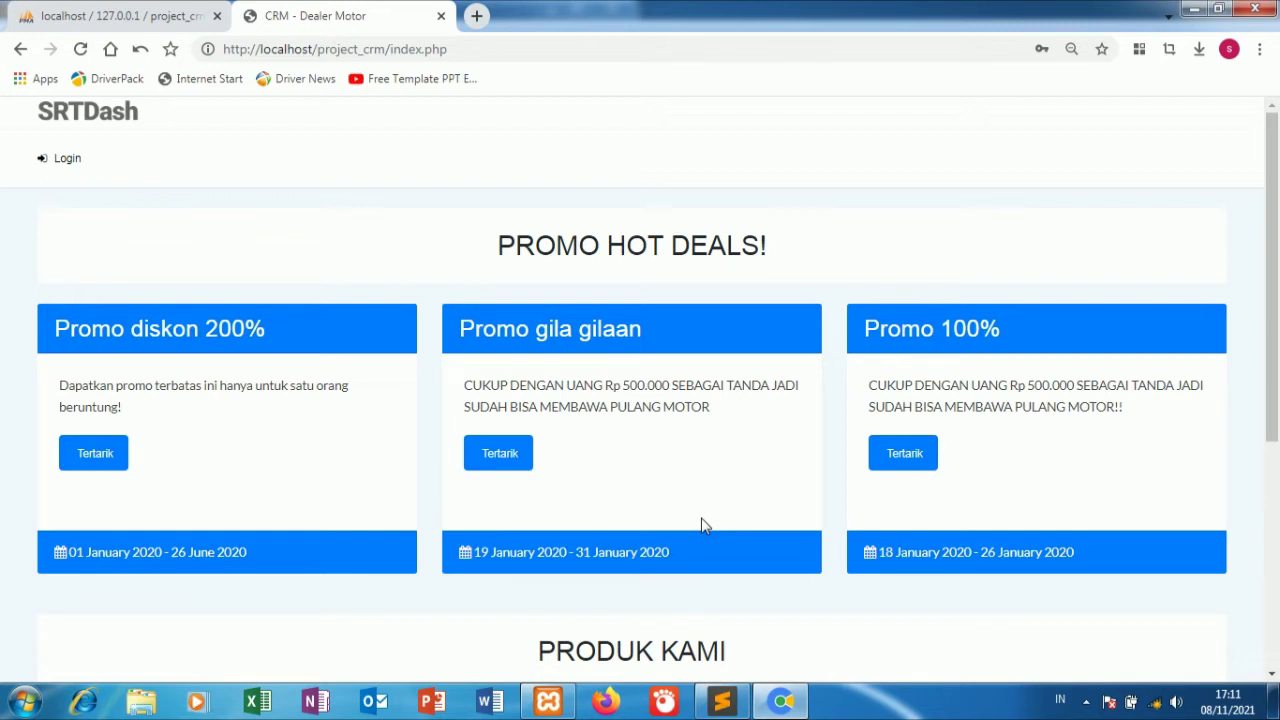
left_click(65, 165)
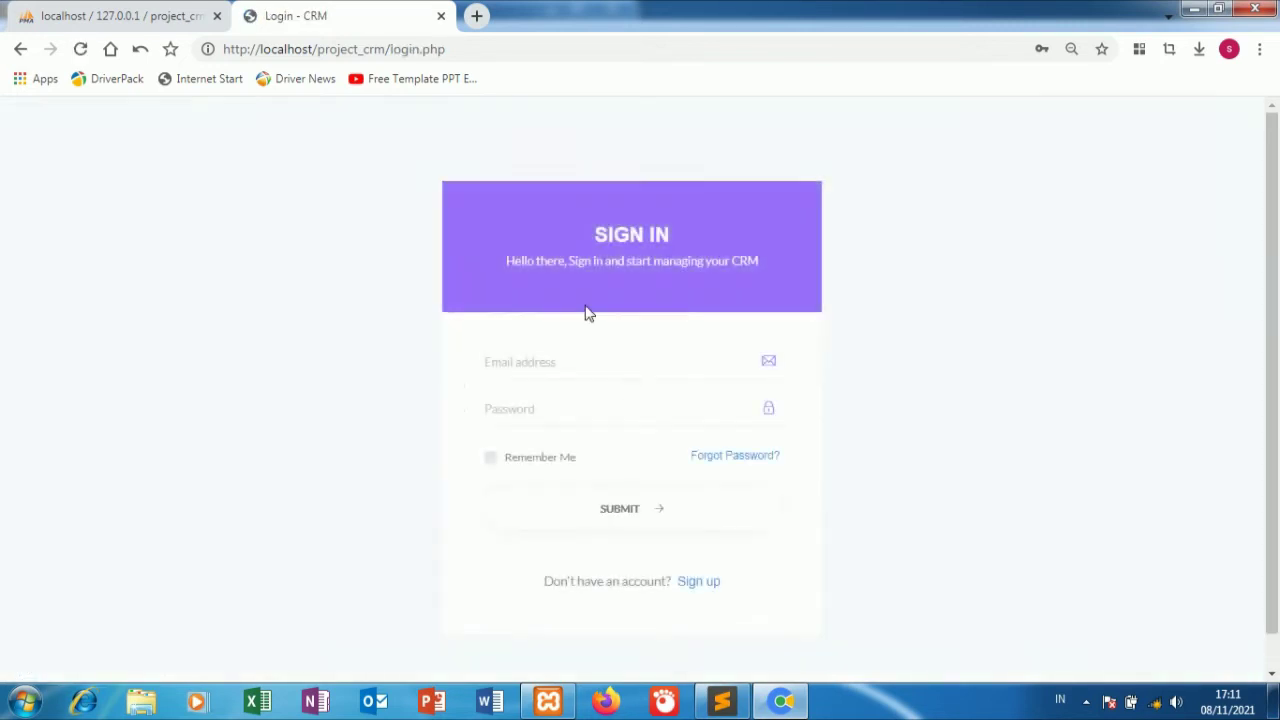
left_click(533, 364)
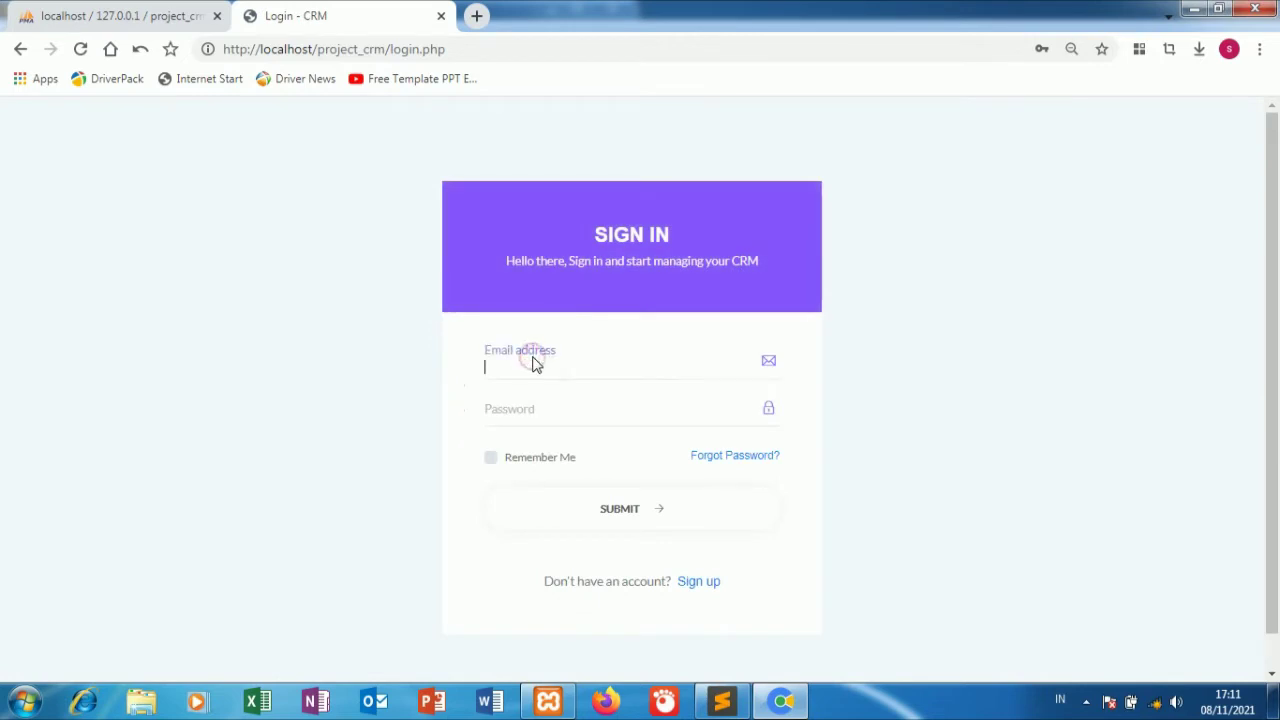
right_click(531, 363)
left_click(527, 366)
right_click(513, 364)
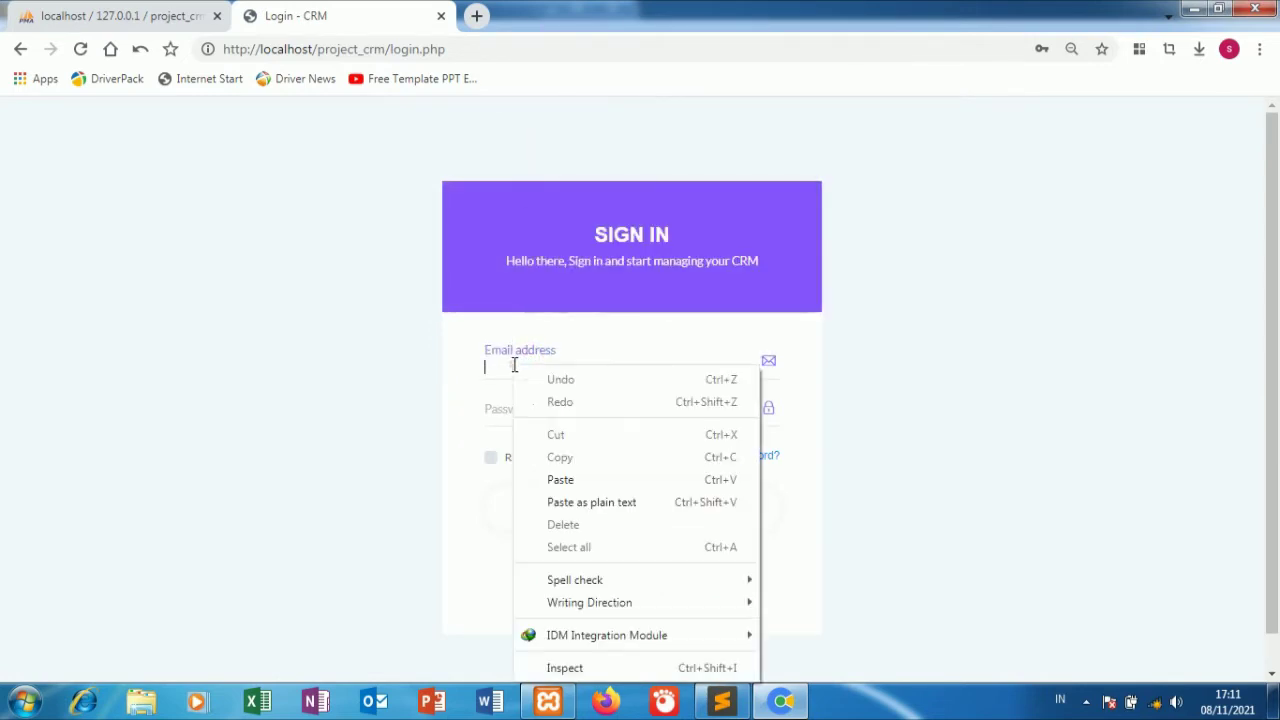
left_click(560, 480)
left_click(922, 391)
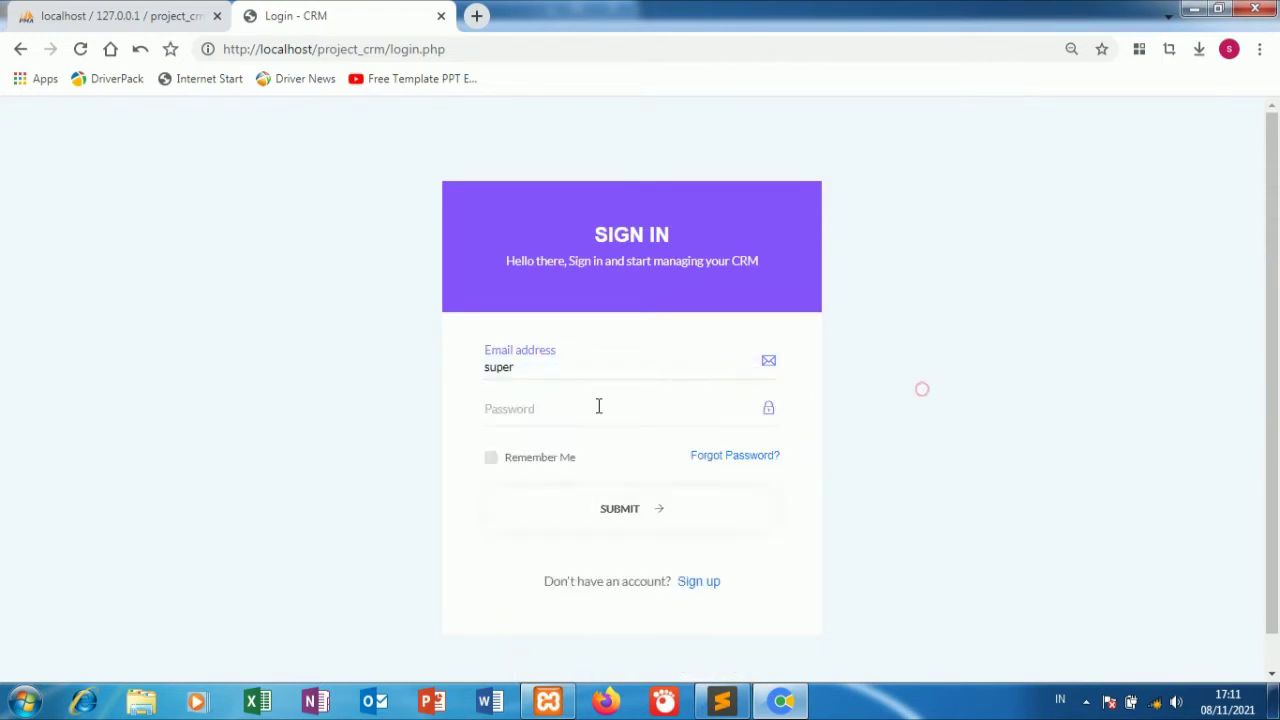
left_click(511, 412)
right_click(510, 411)
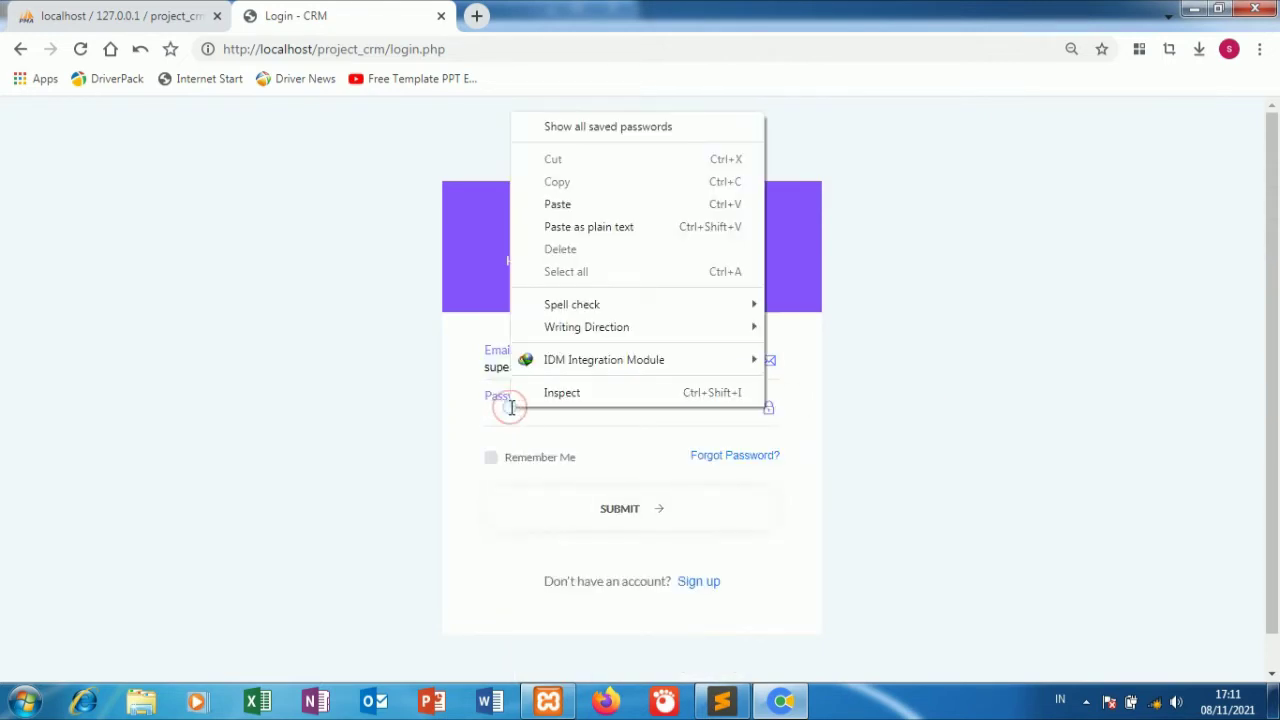
left_click(557, 204)
left_click(612, 508)
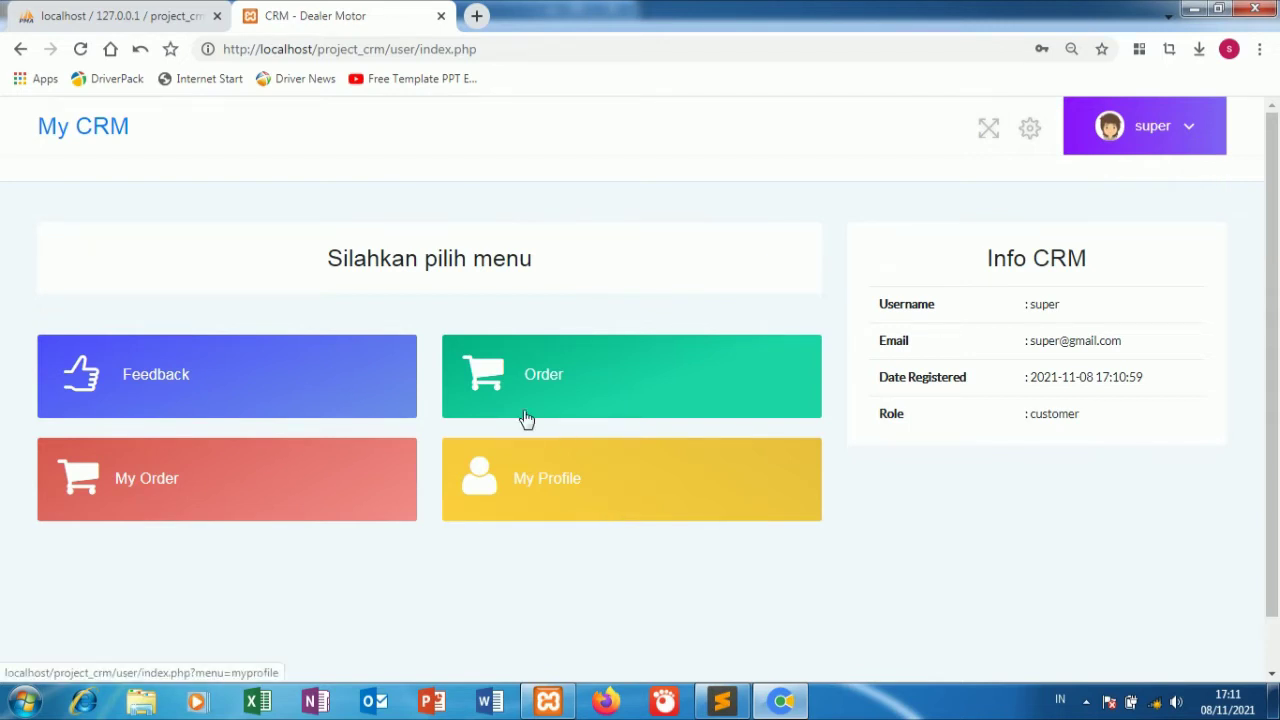
Order Service Diskon 30 % with a contact phone number and the note 'biasalah'.
left_click(575, 496)
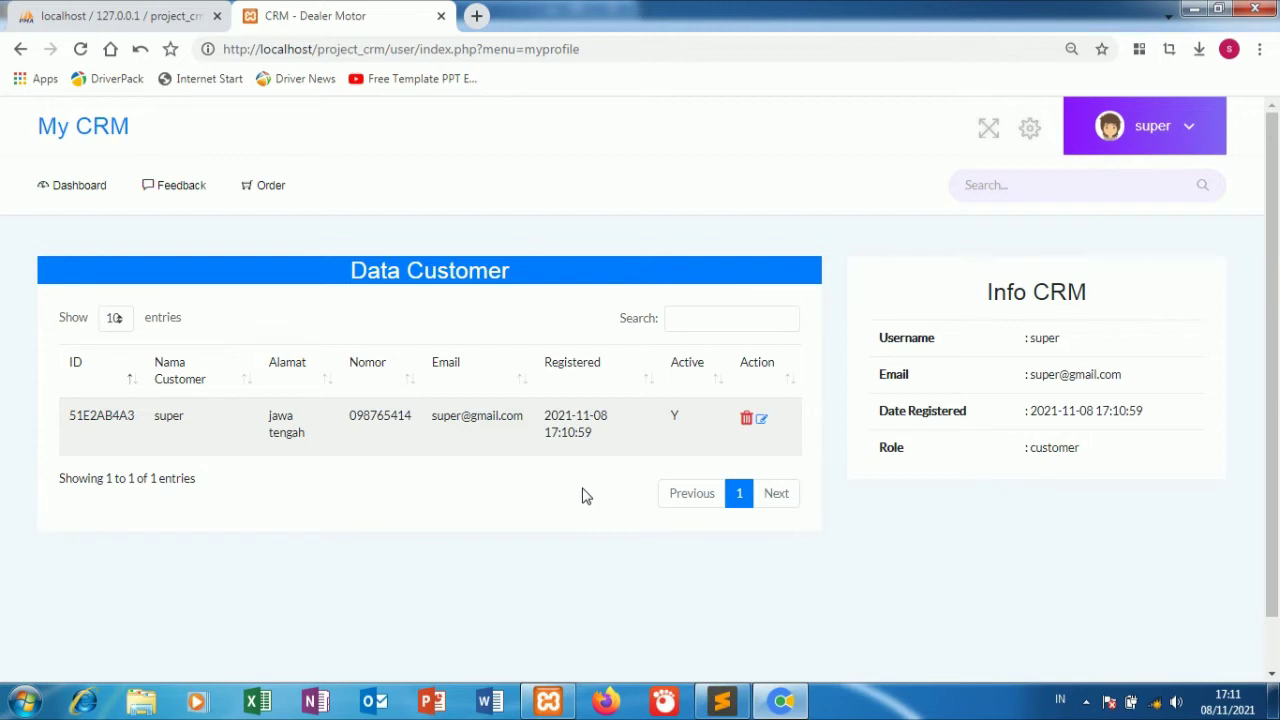
left_click(268, 205)
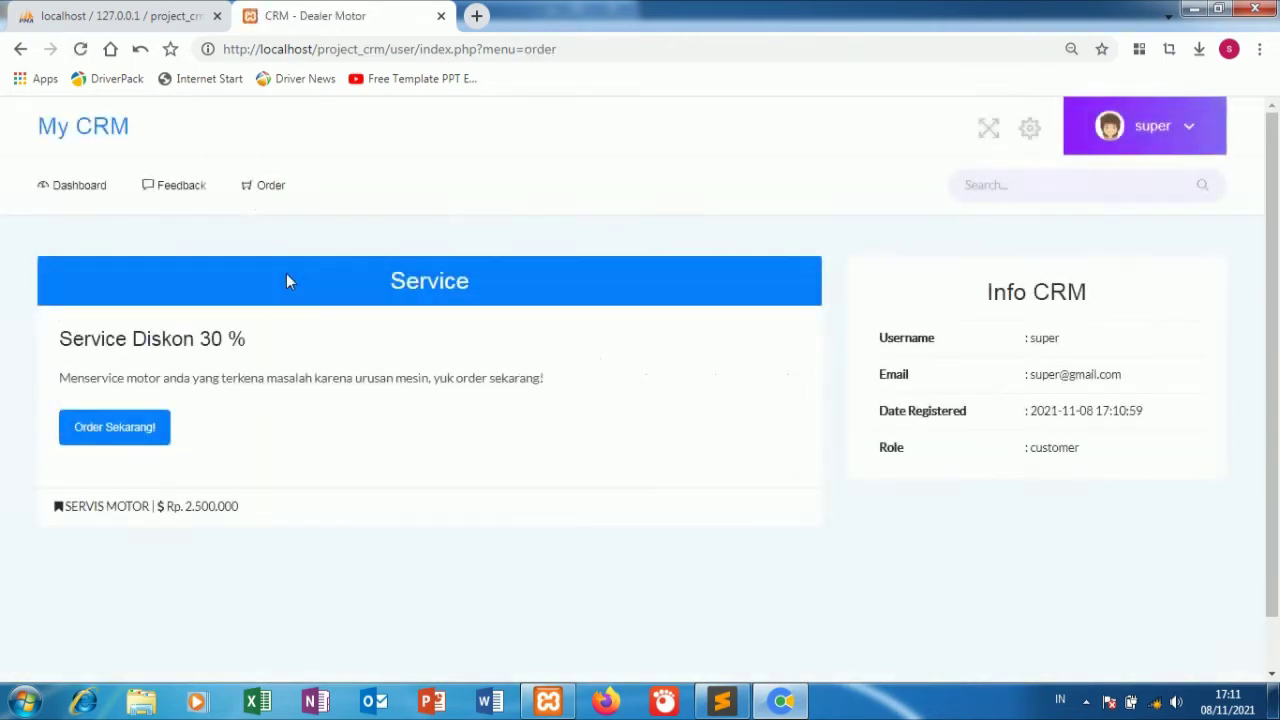
left_click(115, 428)
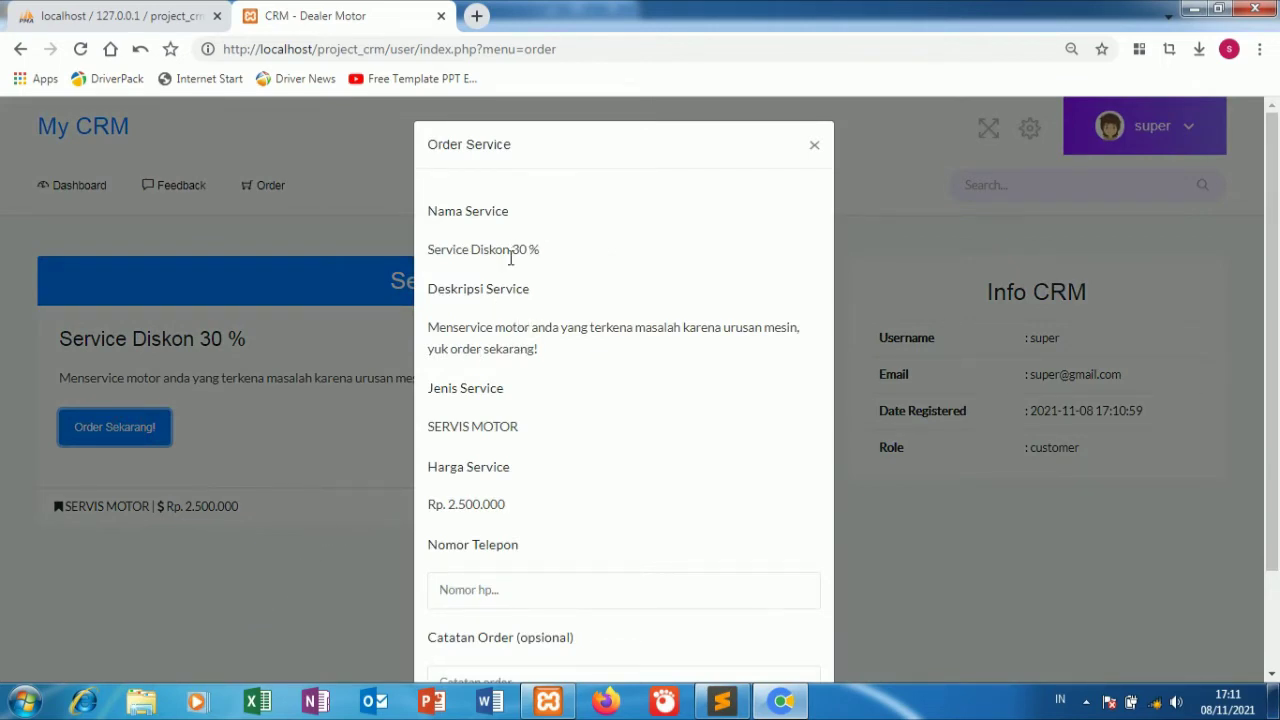
scroll(500, 420, "down", 2)
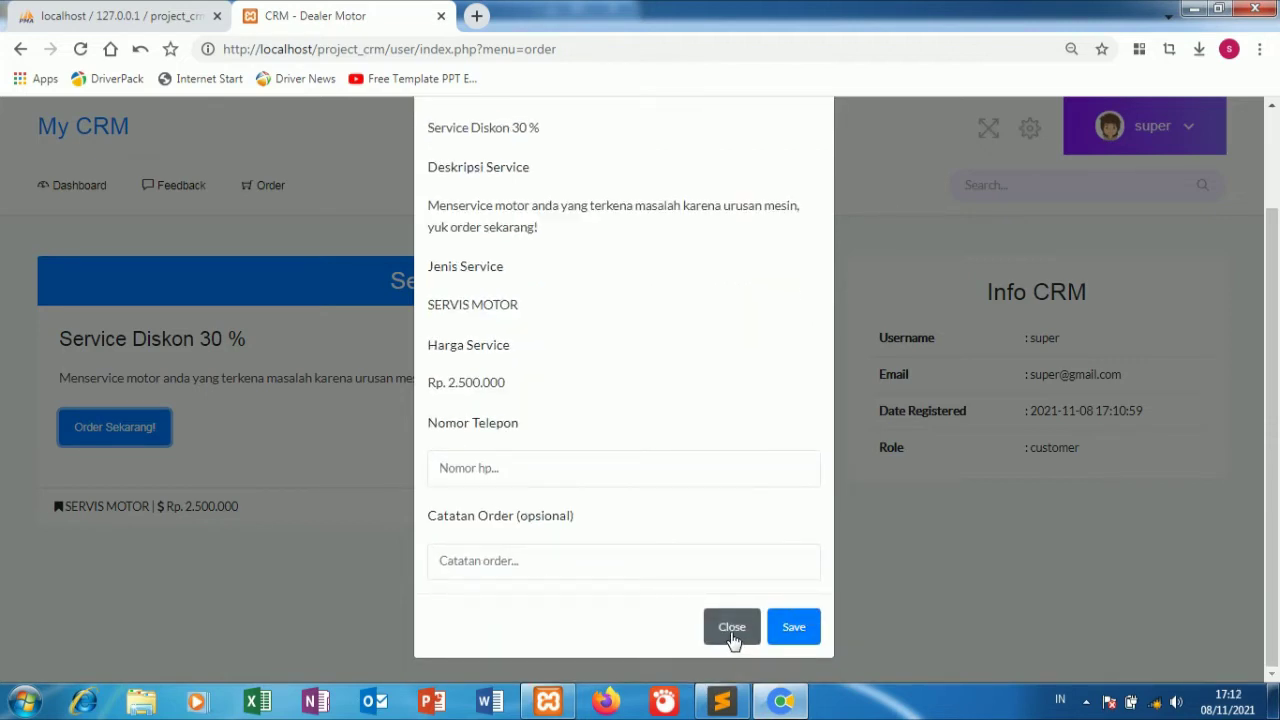
left_click(572, 480)
type("0987654321")
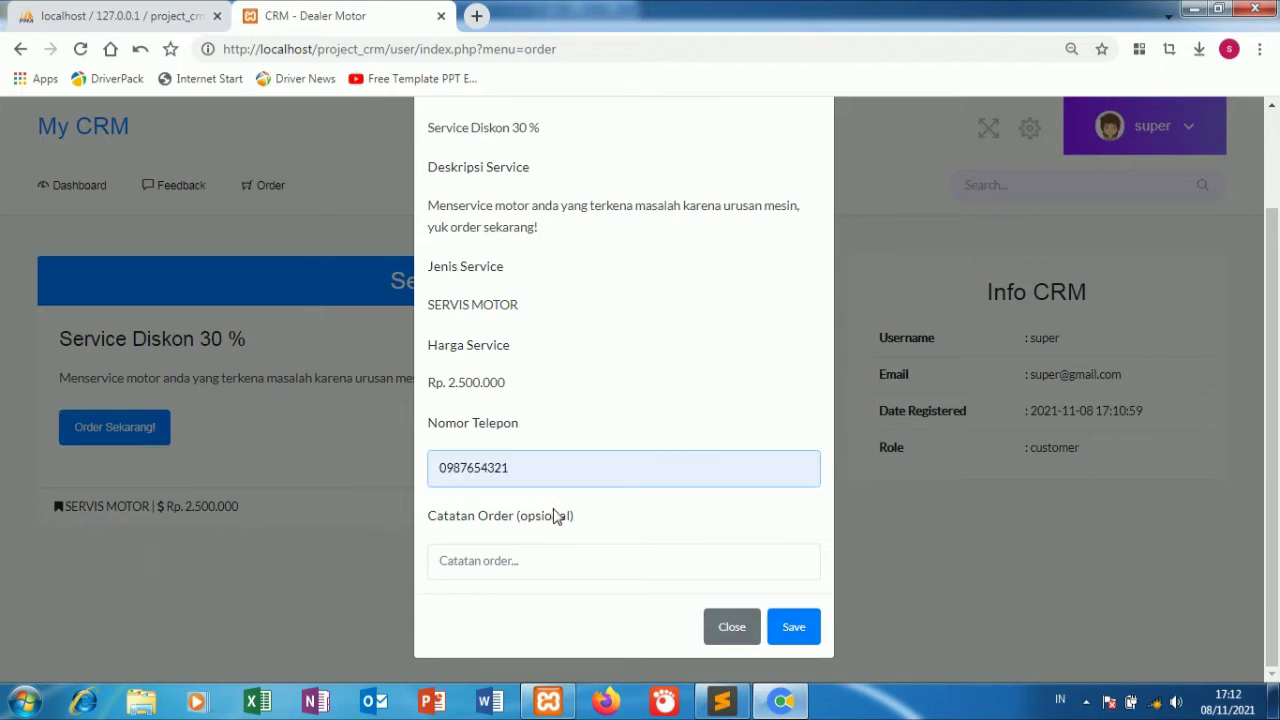
left_click(509, 558)
left_click(500, 608)
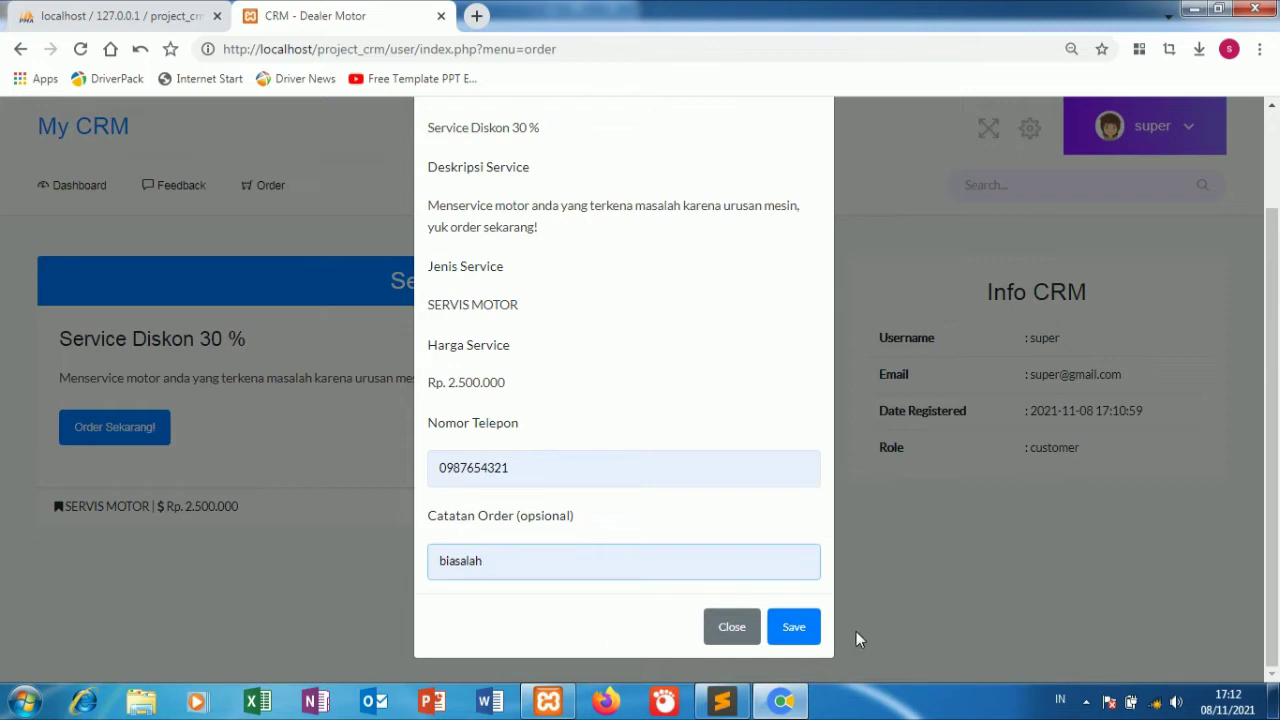
left_click(794, 626)
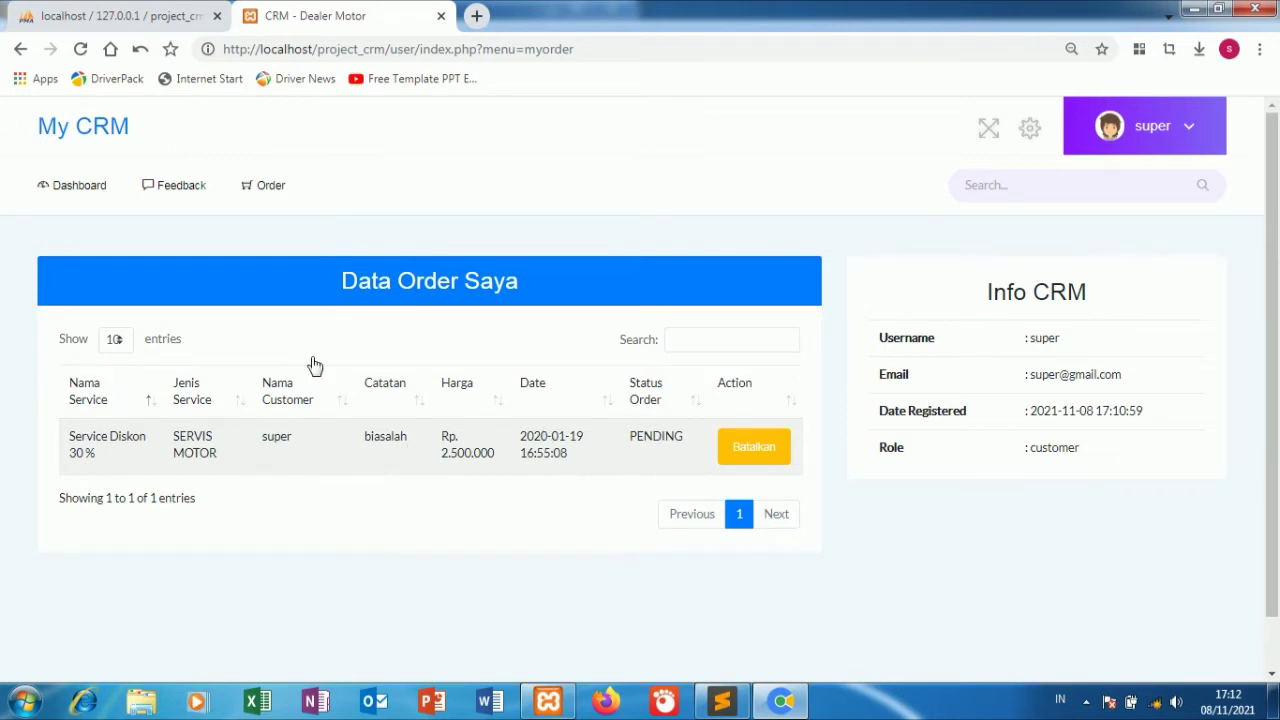
Post a new feedback reading 'jangan lupa subscribe'.
left_click(209, 190)
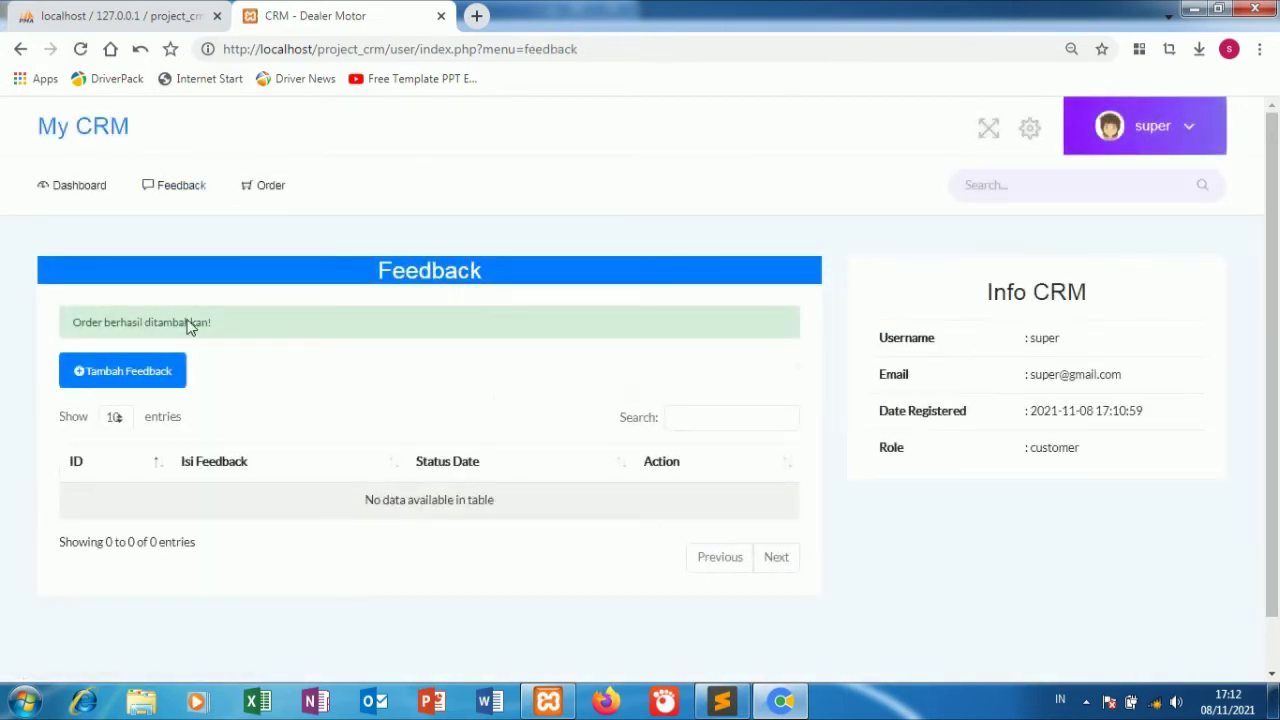
left_click(175, 376)
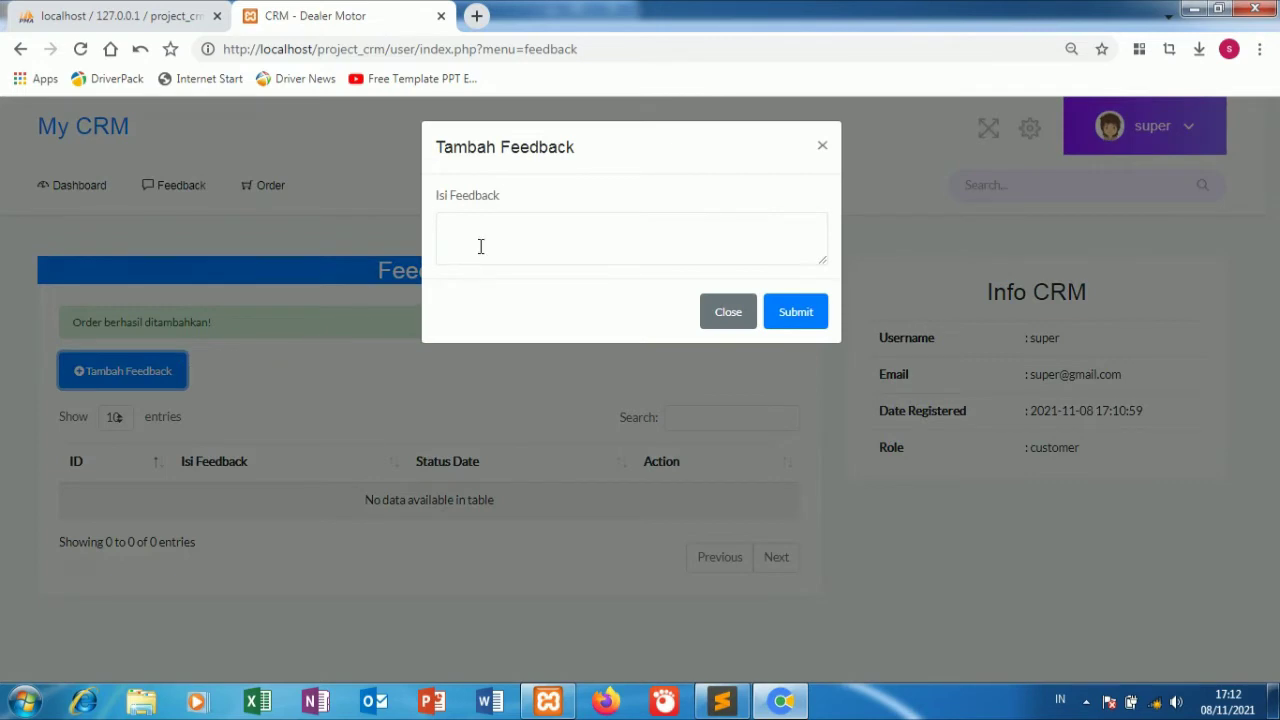
left_click(480, 240)
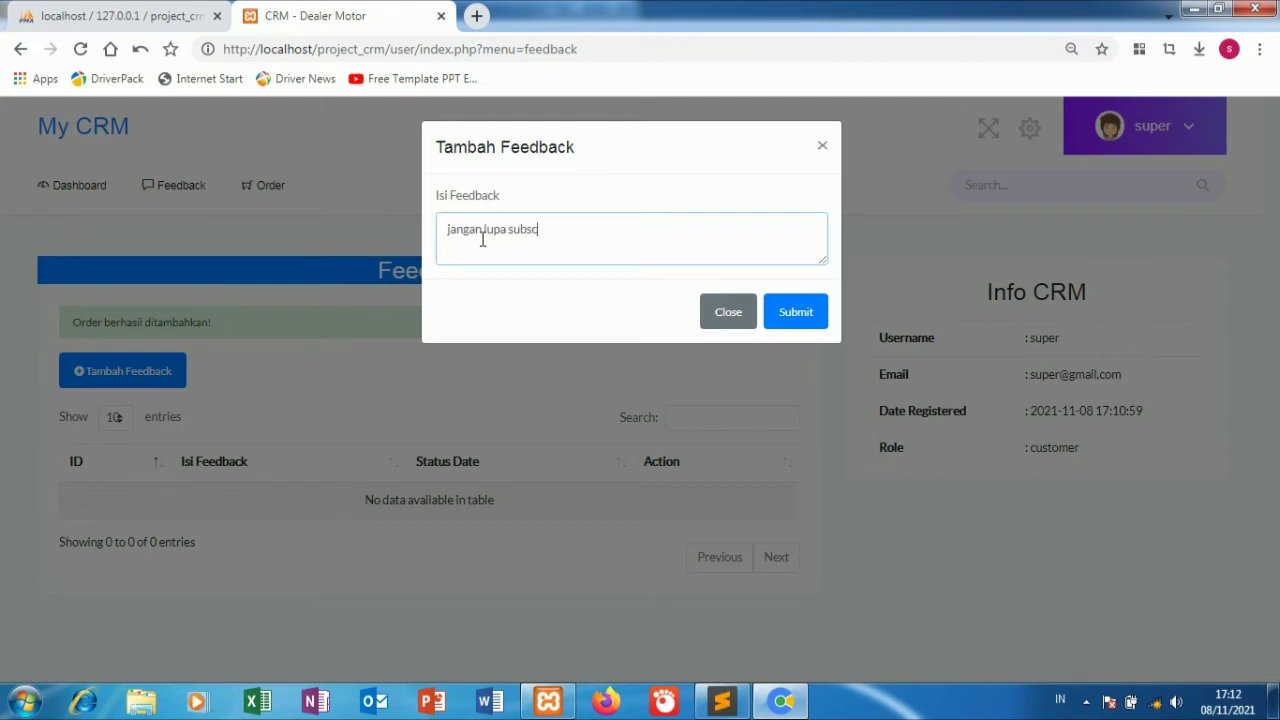
left_click(803, 324)
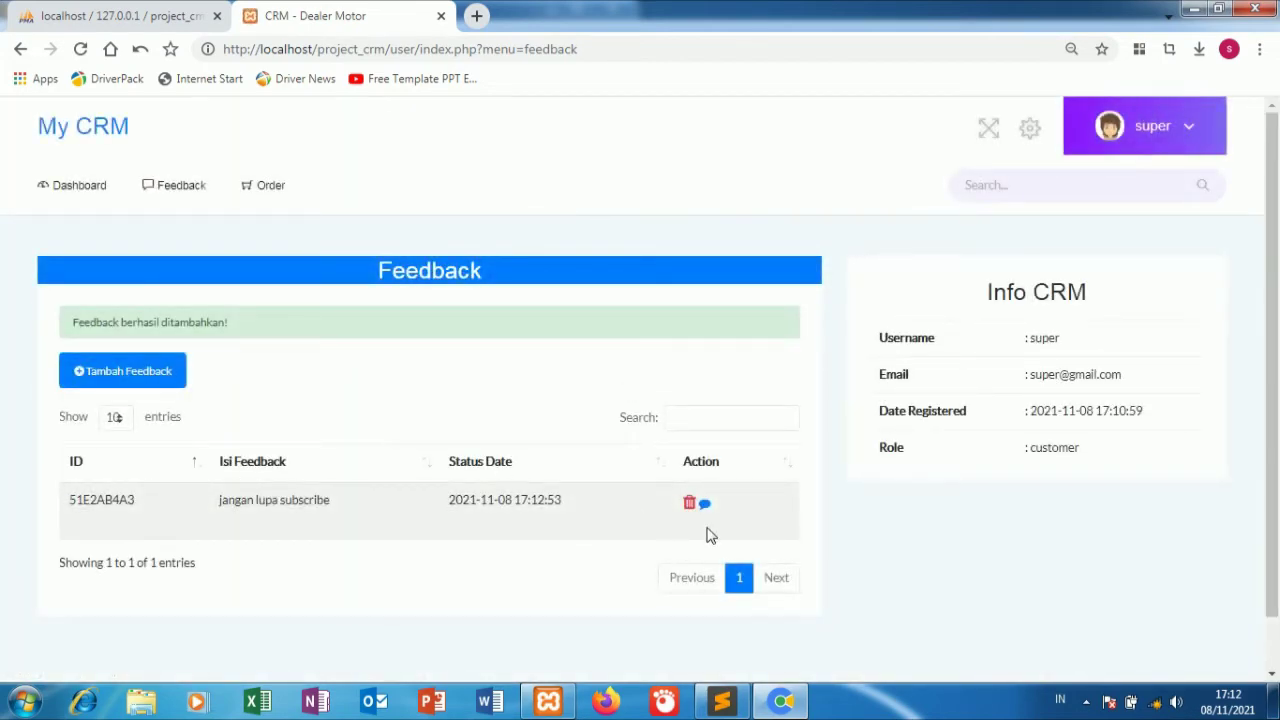
Reply 'like dan share juga' to that feedback.
left_click(704, 506)
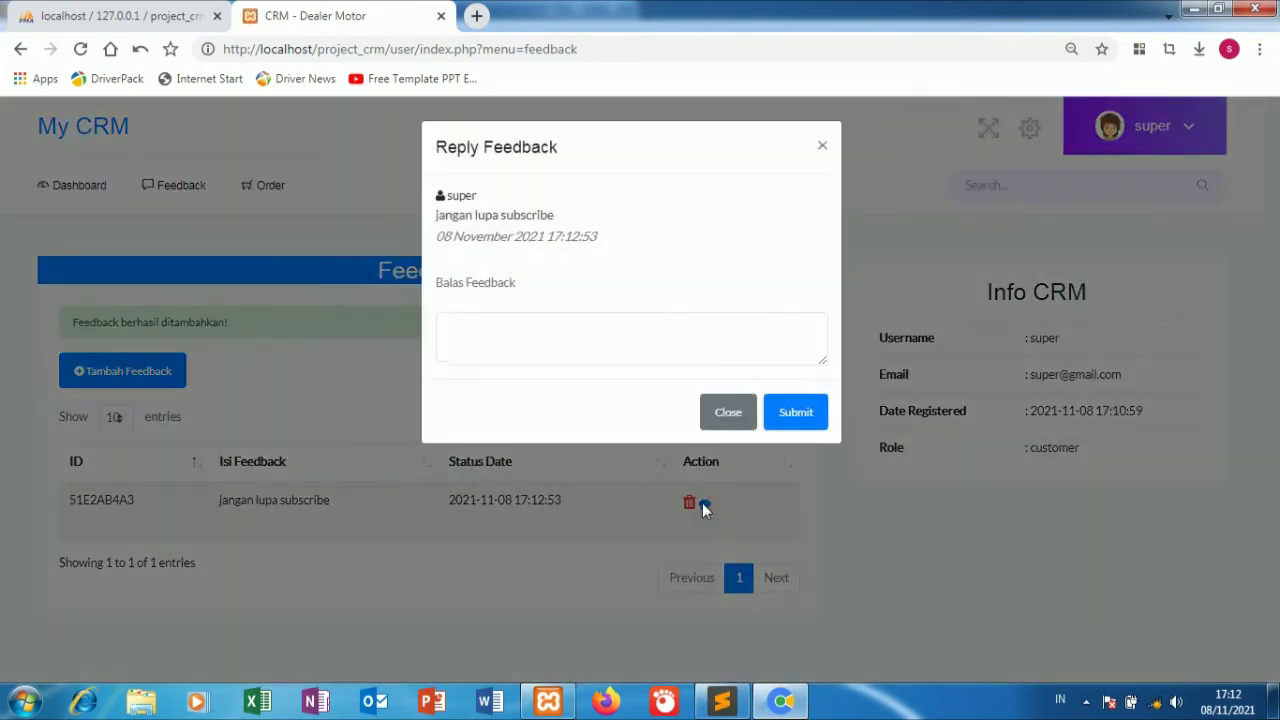
left_click(506, 345)
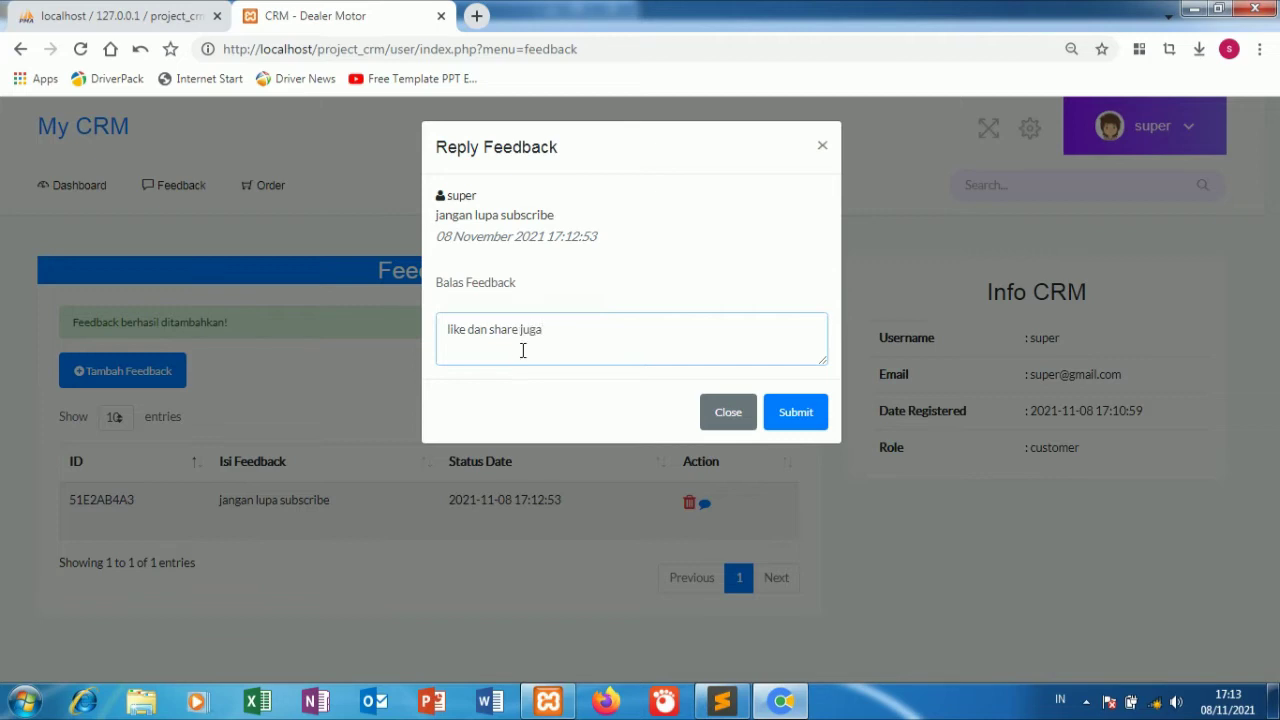
left_click(782, 413)
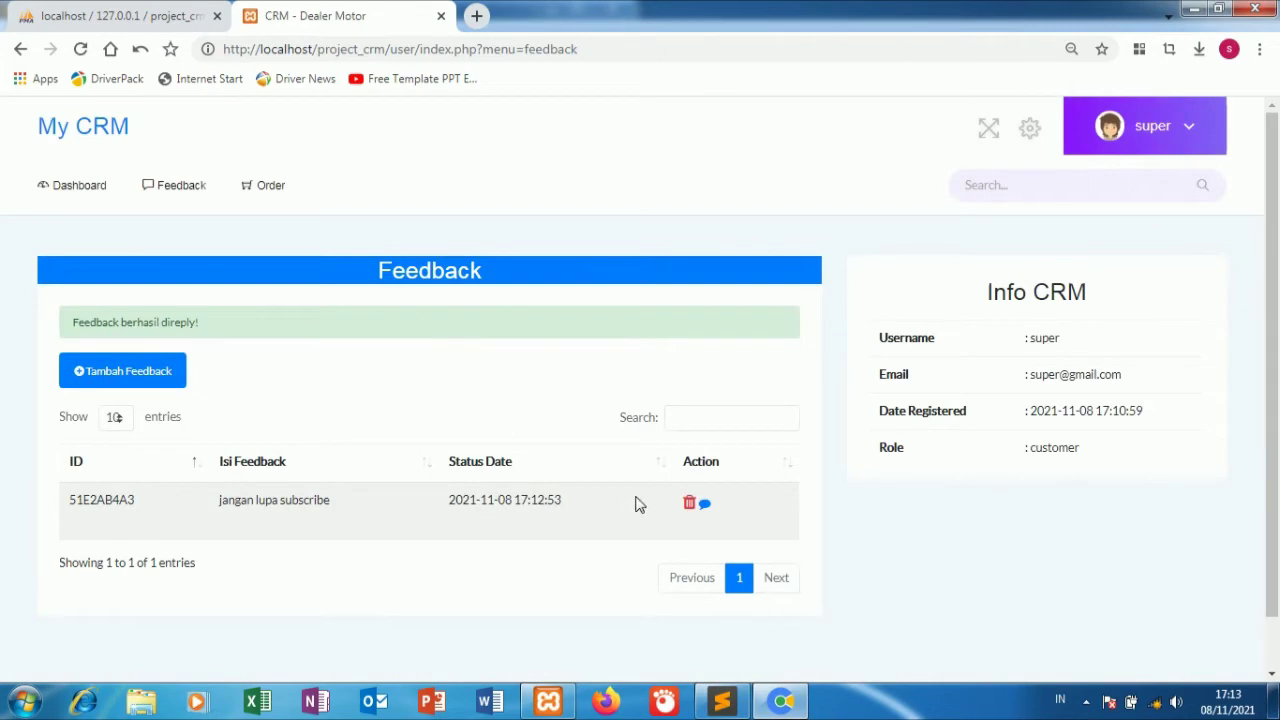
Check that the Service Diskon 30 % order is listed as PENDING under My Order.
left_click(706, 506)
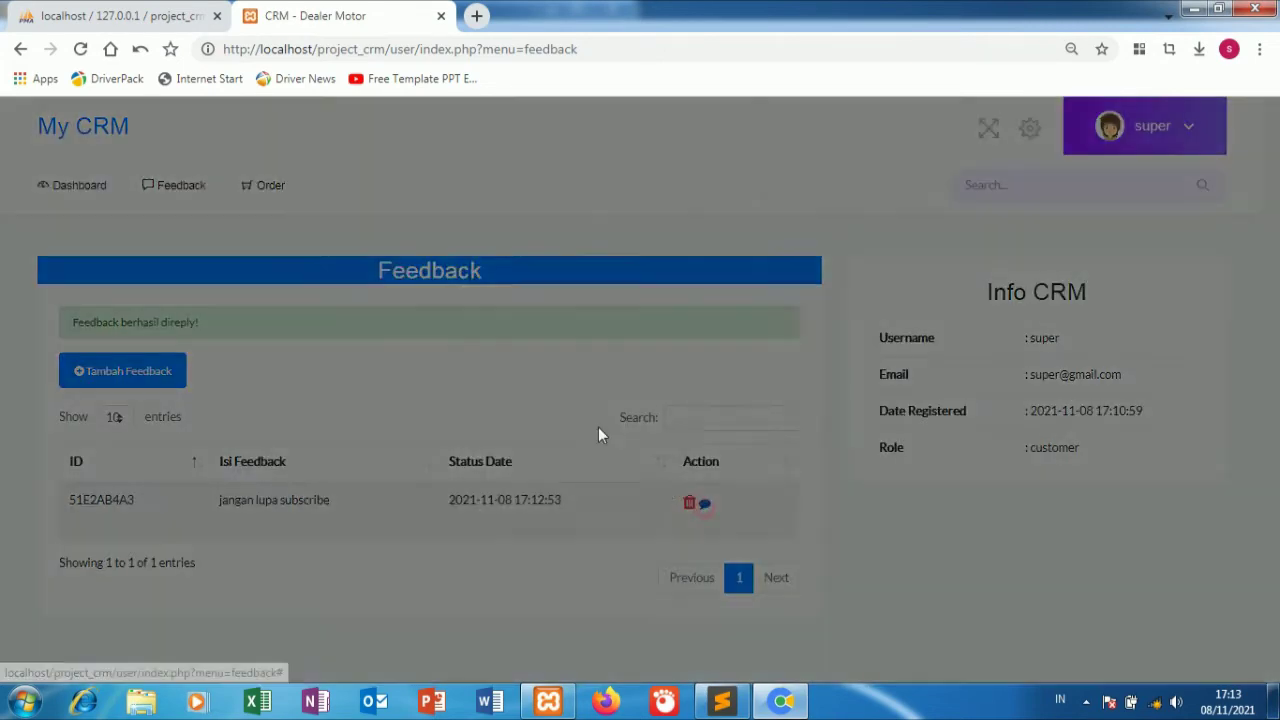
left_click(304, 283)
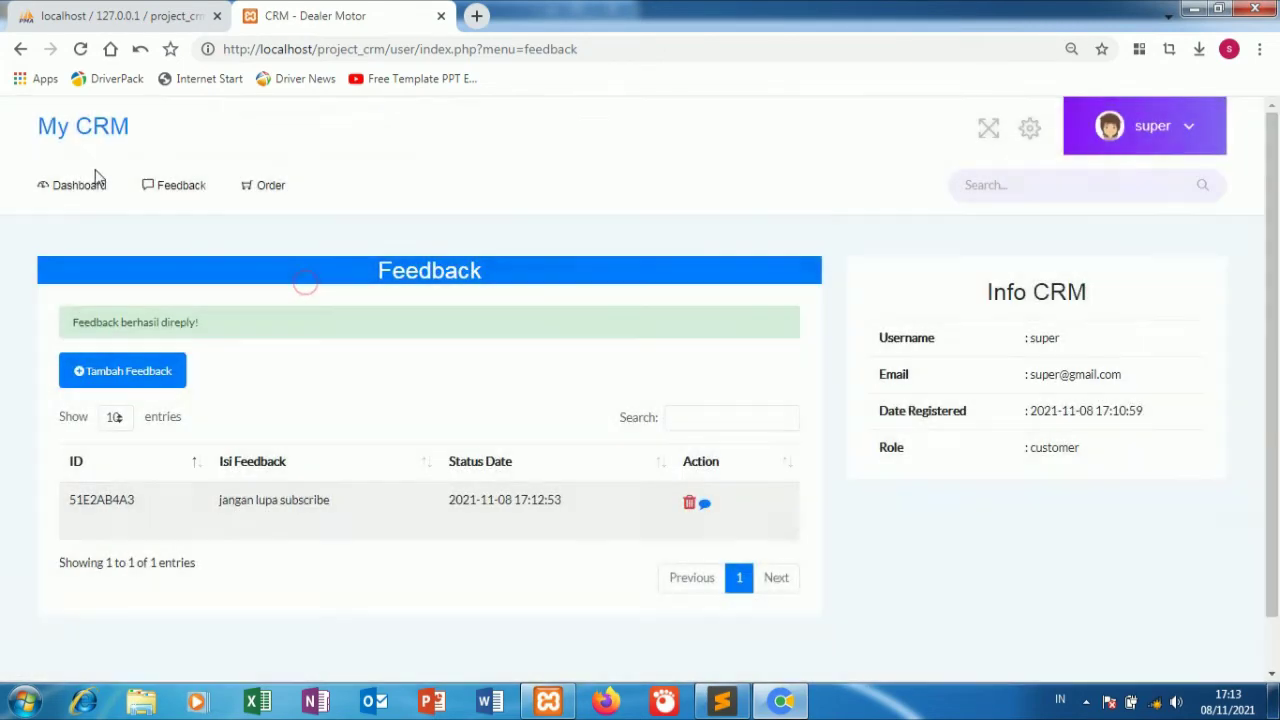
left_click(88, 185)
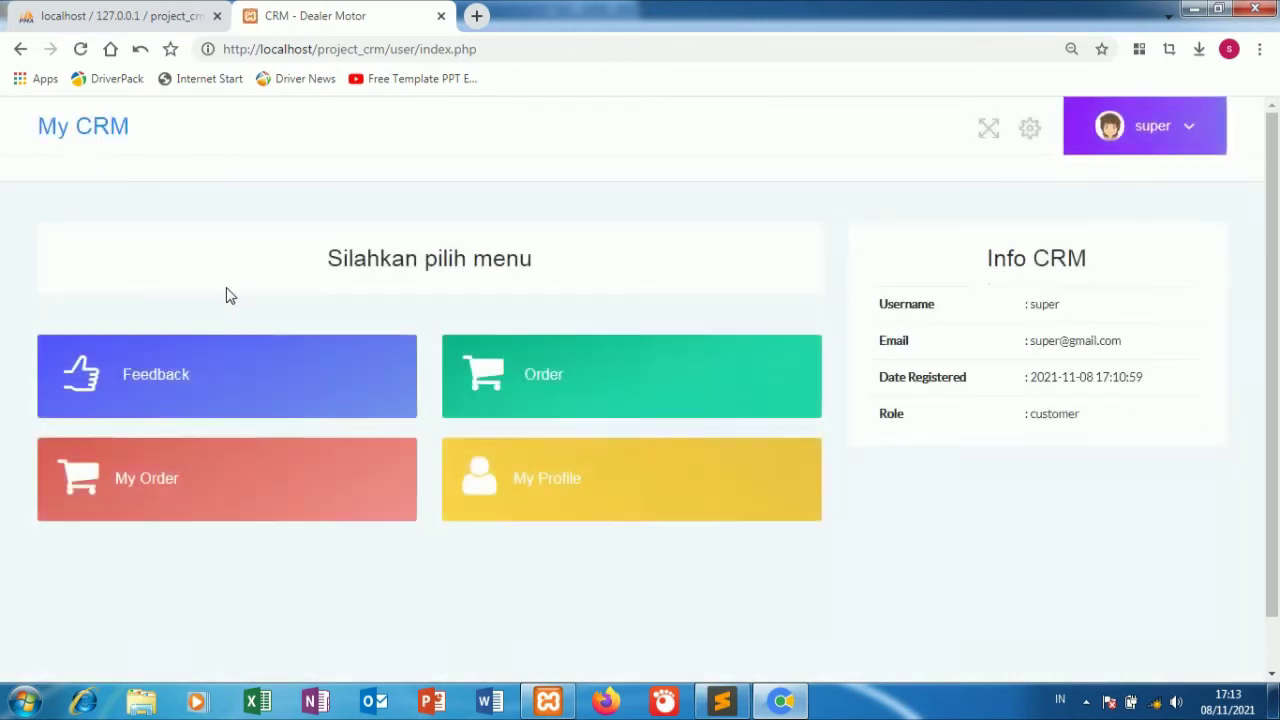
left_click(194, 490)
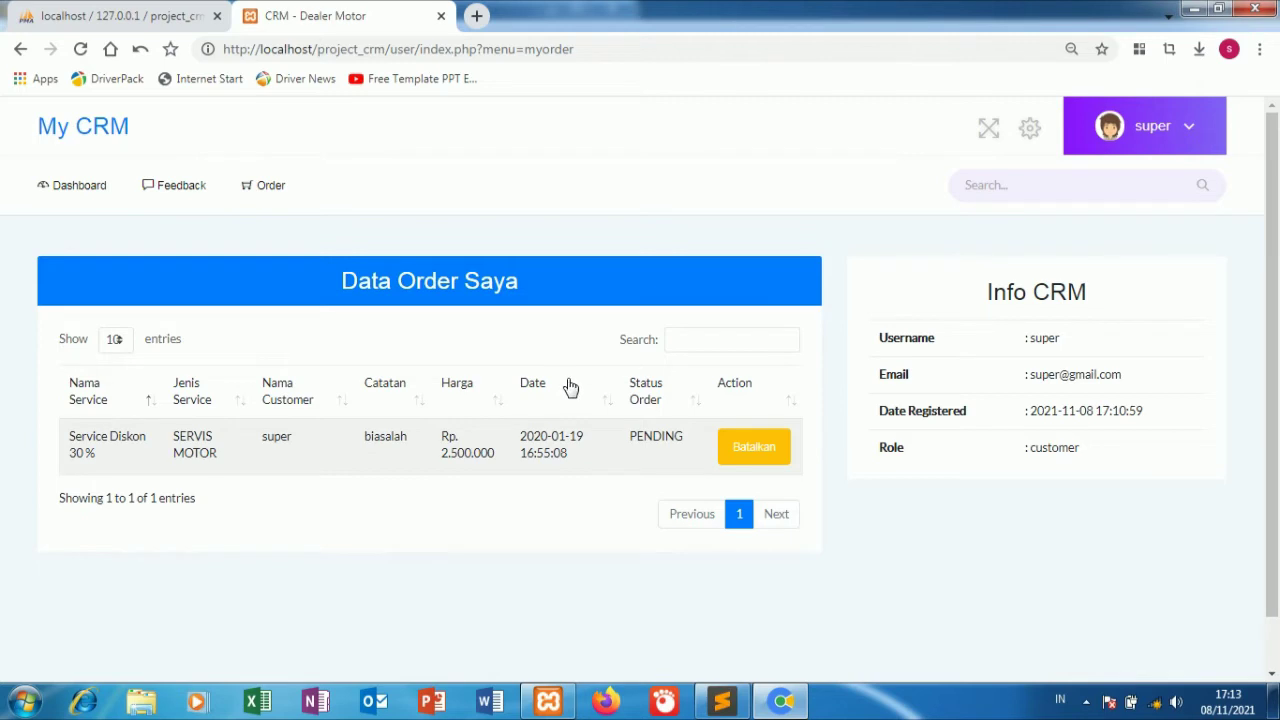
Log out of the customer account from the account menu.
left_click(1188, 132)
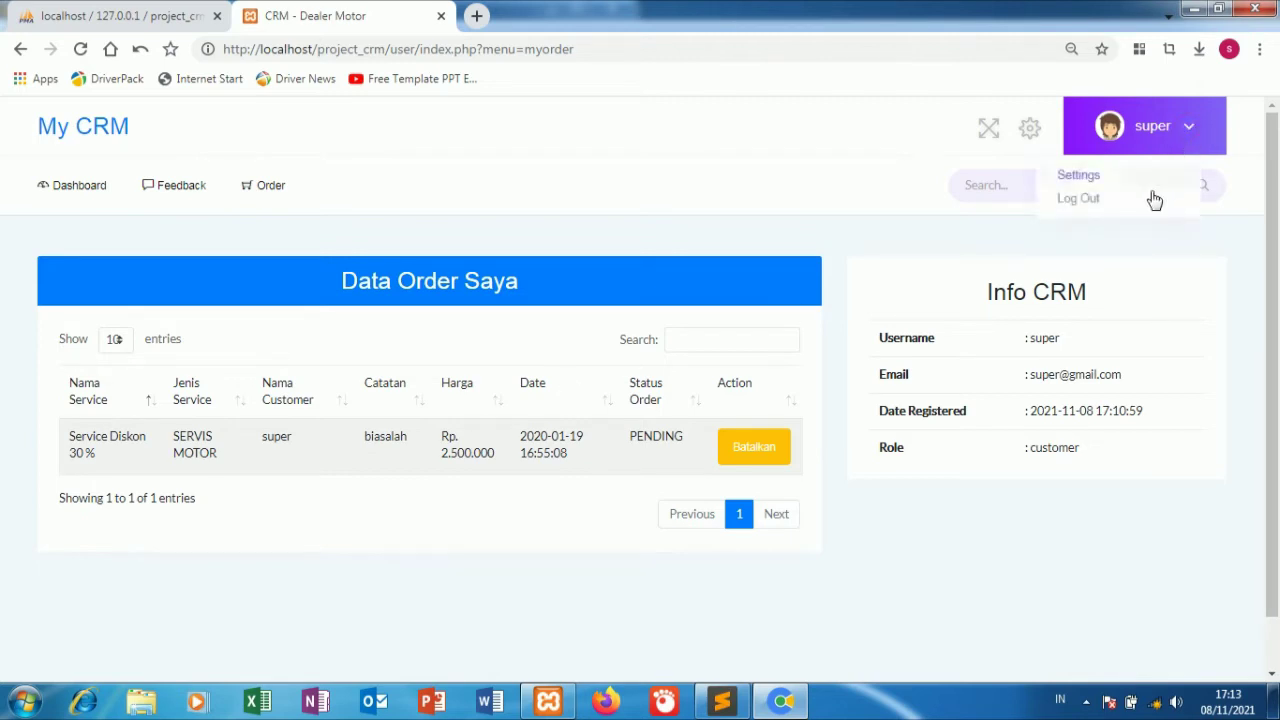
left_click(1136, 177)
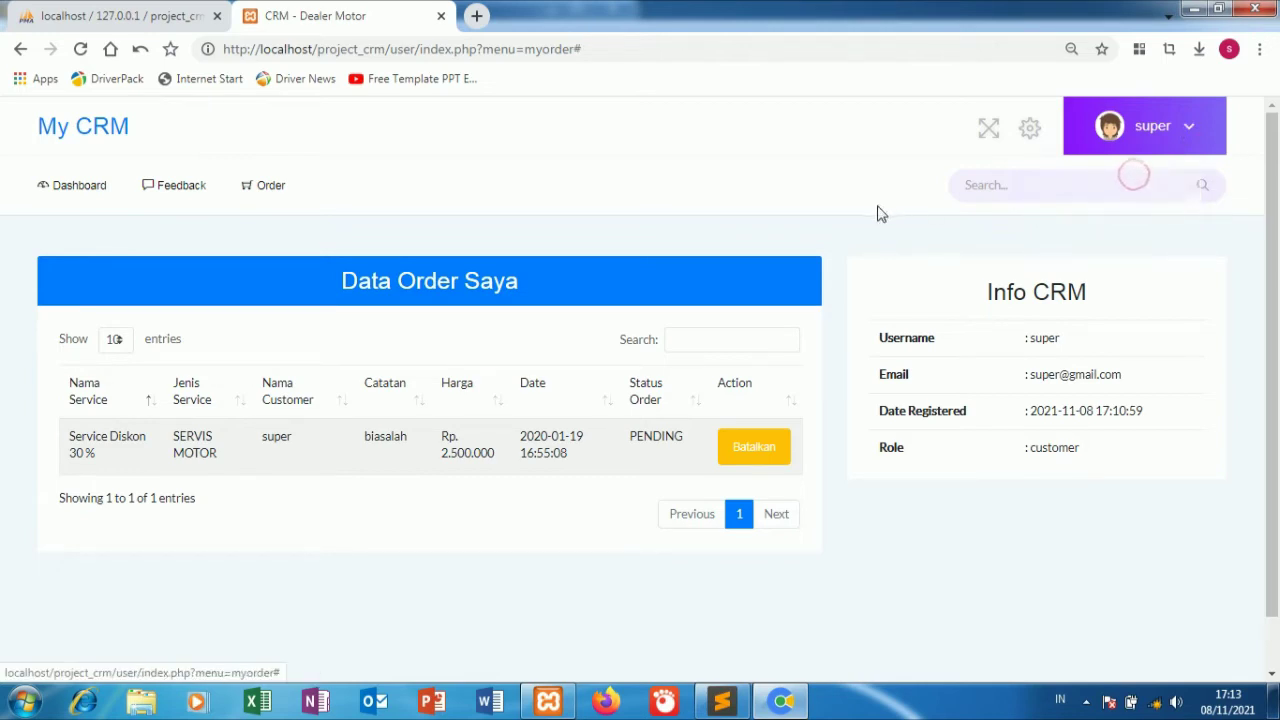
left_click(1128, 134)
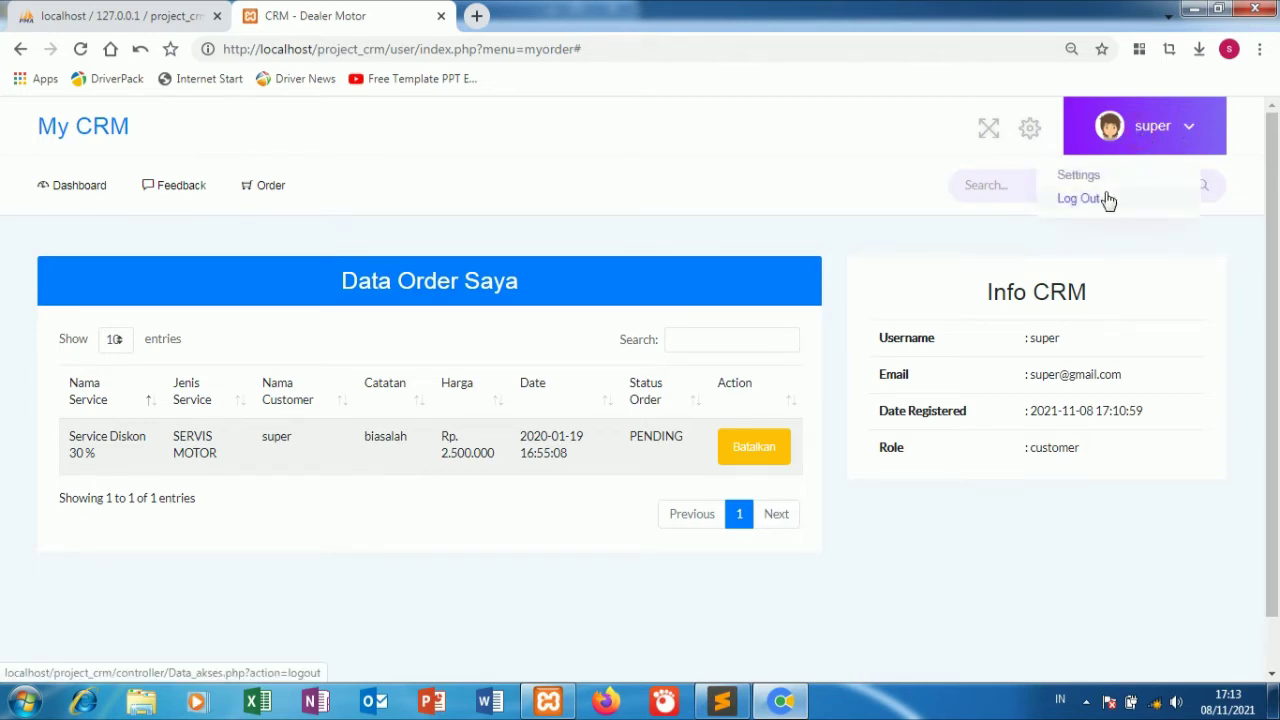
left_click(1080, 198)
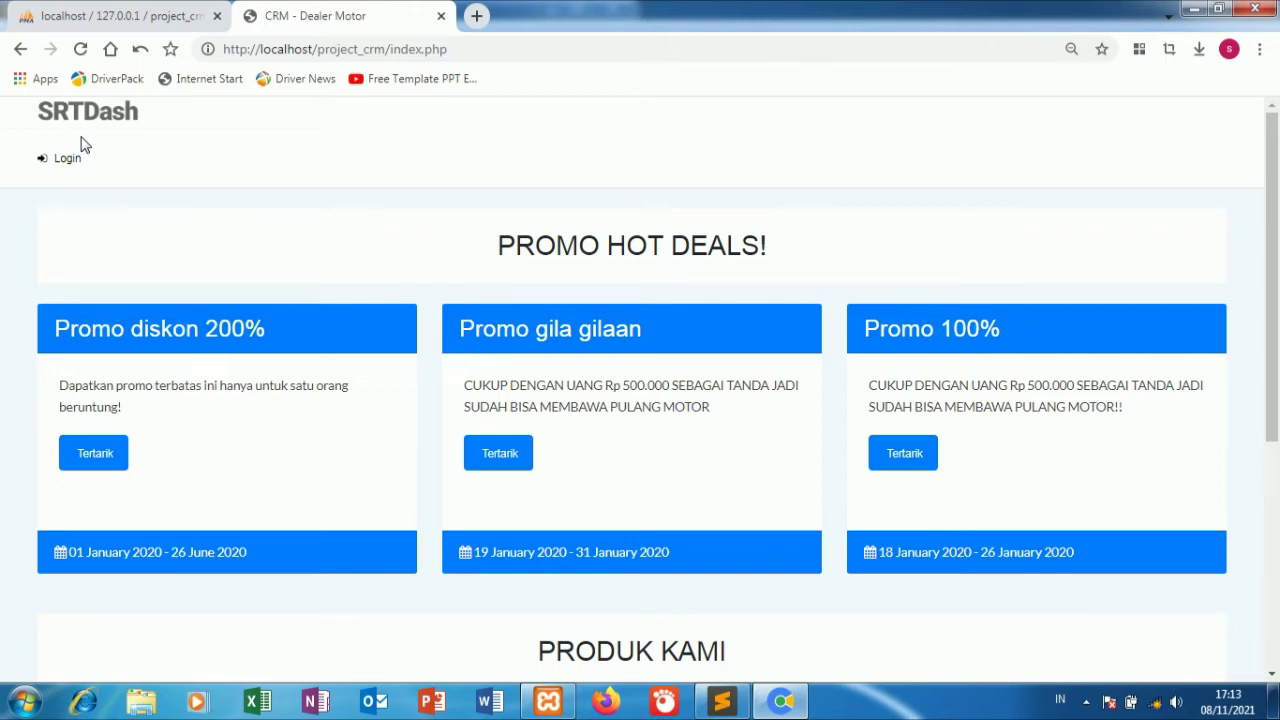
Reload the tr_user table and copy the admin user's username.
left_click(114, 14)
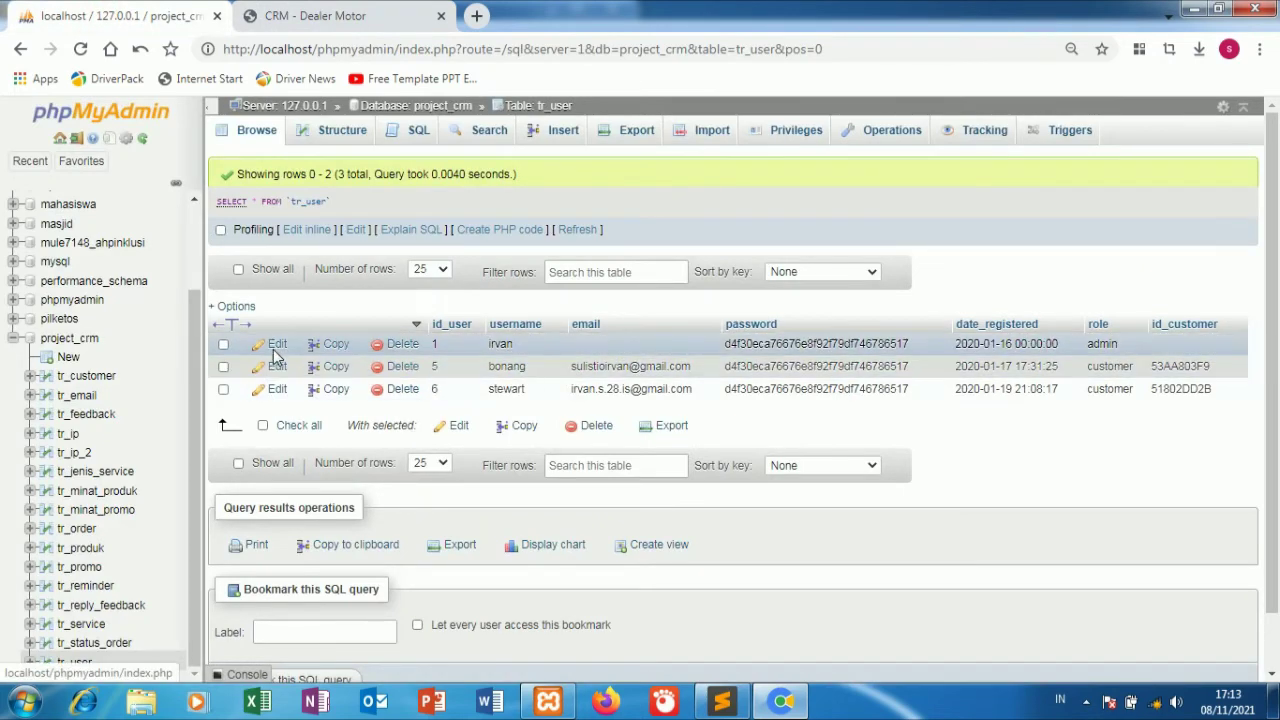
left_click_drag(1122, 344, 1092, 344)
double_click(1102, 344)
left_click(81, 48)
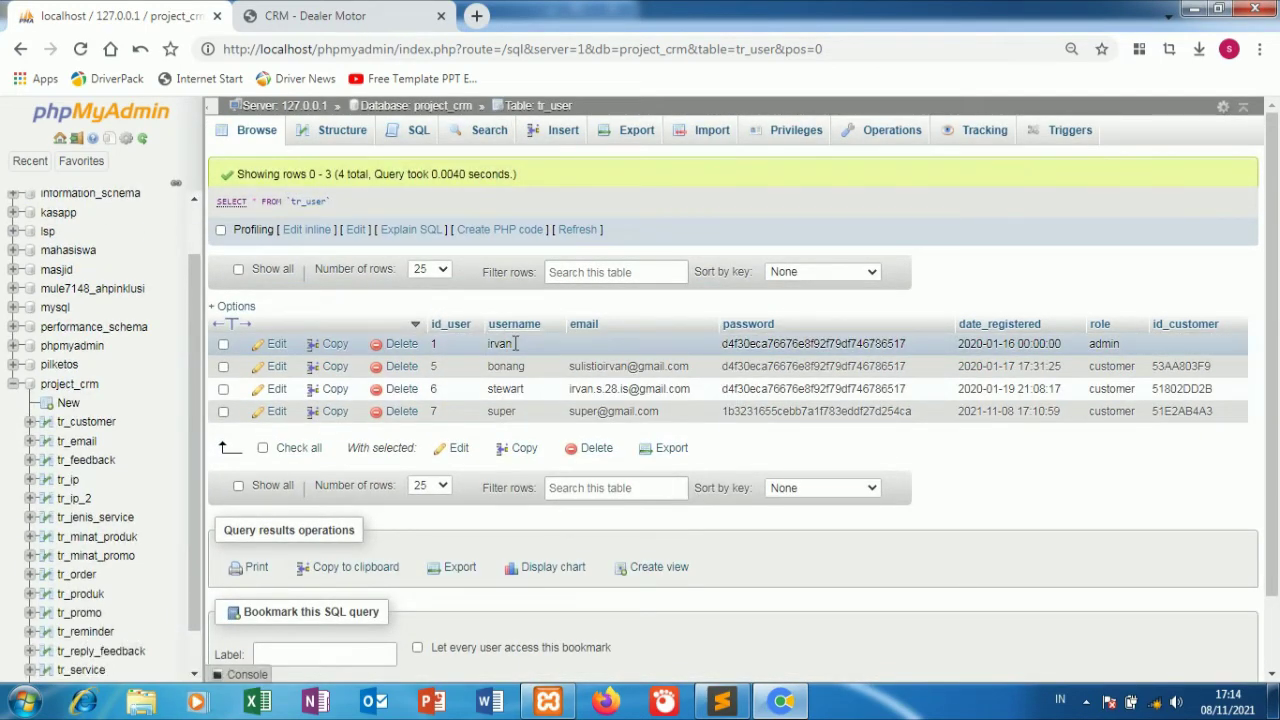
left_click_drag(513, 347, 487, 350)
right_click(500, 345)
left_click(543, 360)
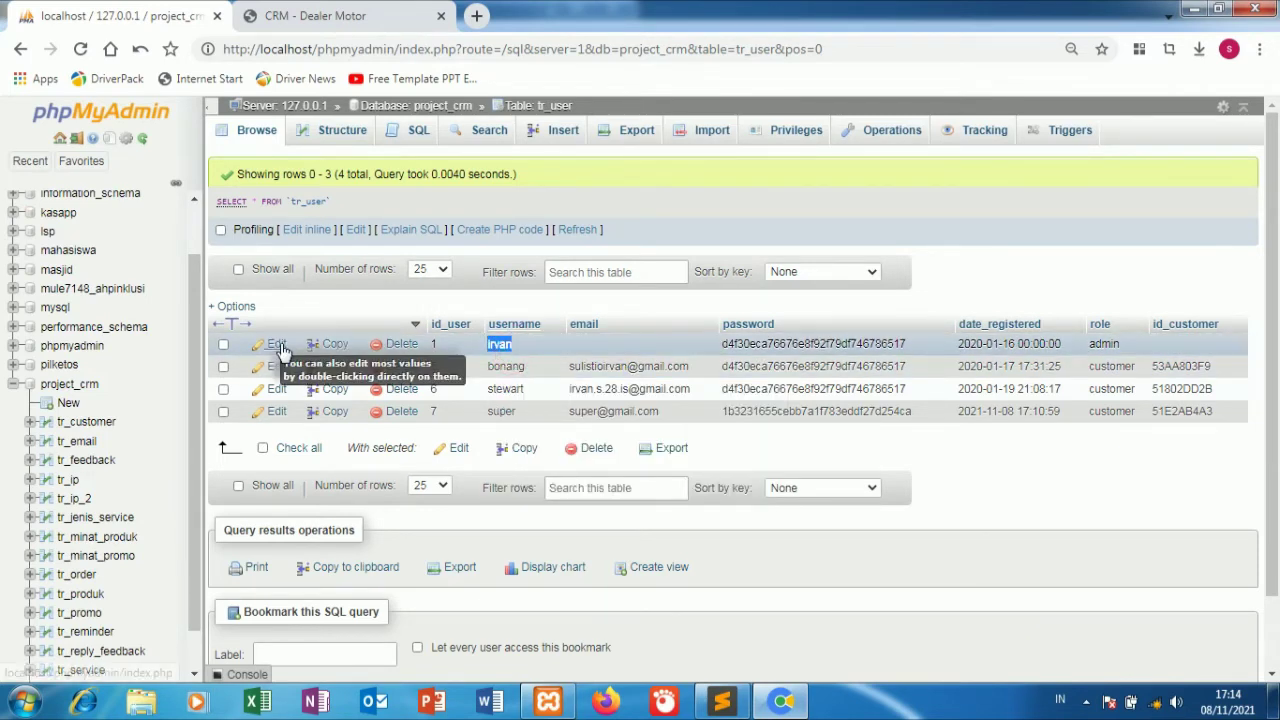
Replace the admin row's password with a new value using the MD5 function and save.
left_click(277, 345)
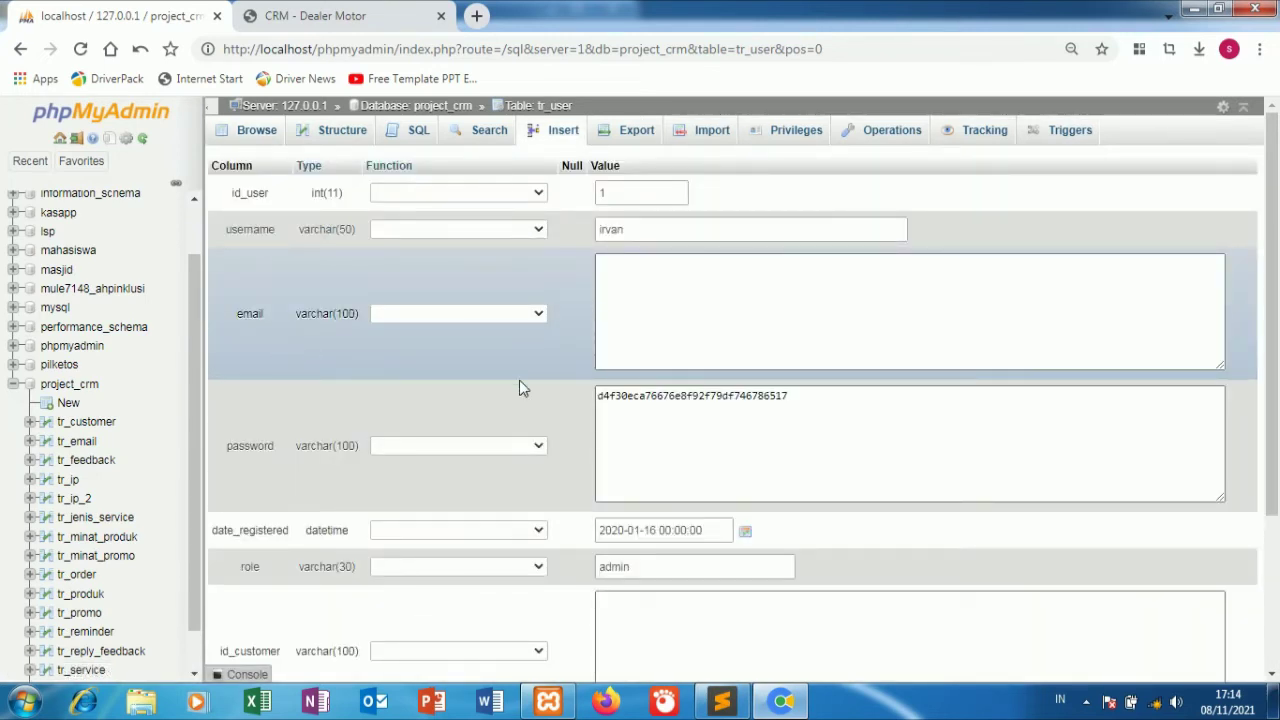
left_click(662, 410)
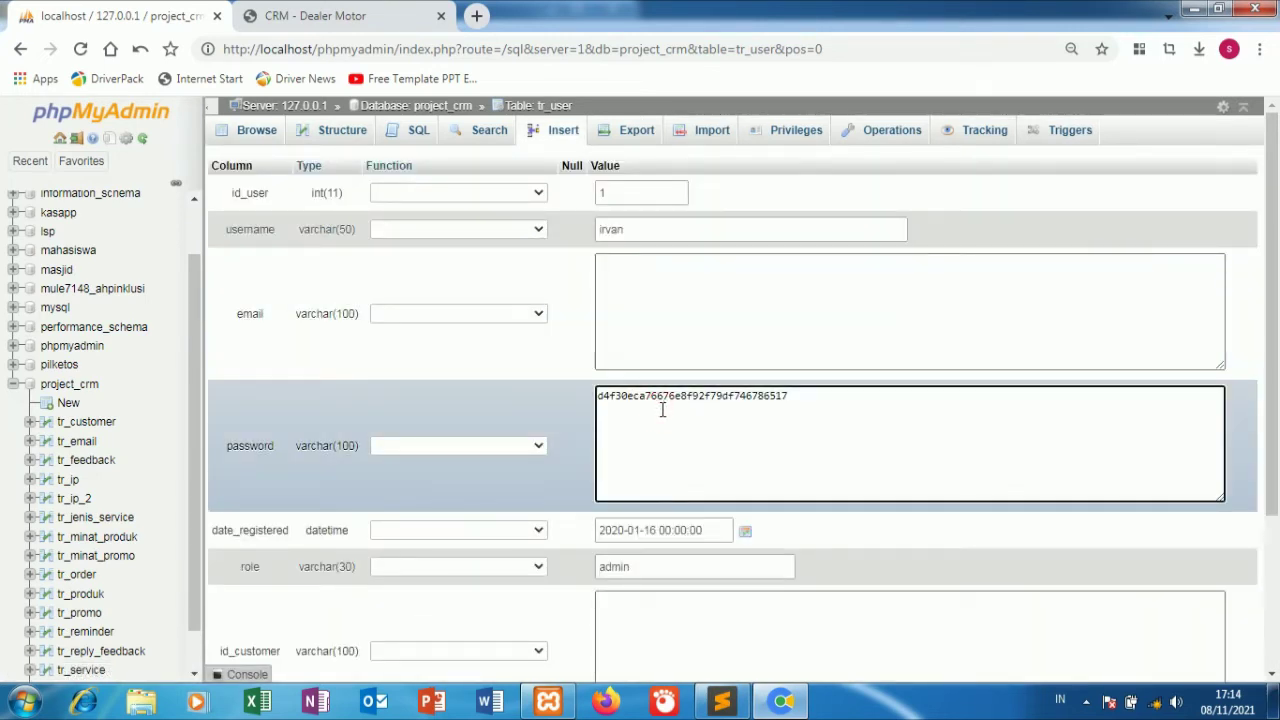
key("ctrl+a")
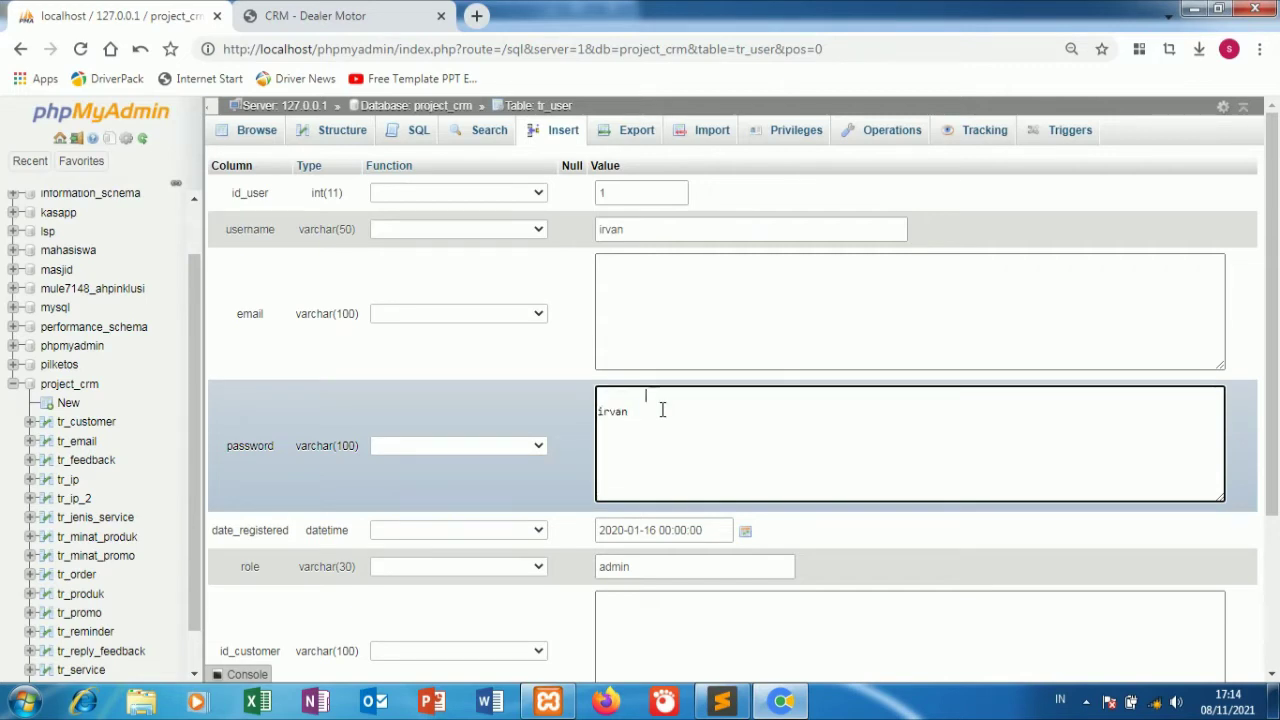
left_click(600, 414)
key("BackSpace")
key("BackSpace")
key("BackSpace")
key("BackSpace")
key("BackSpace")
key("BackSpace")
key("BackSpace")
key("BackSpace")
key("BackSpace")
left_click(537, 445)
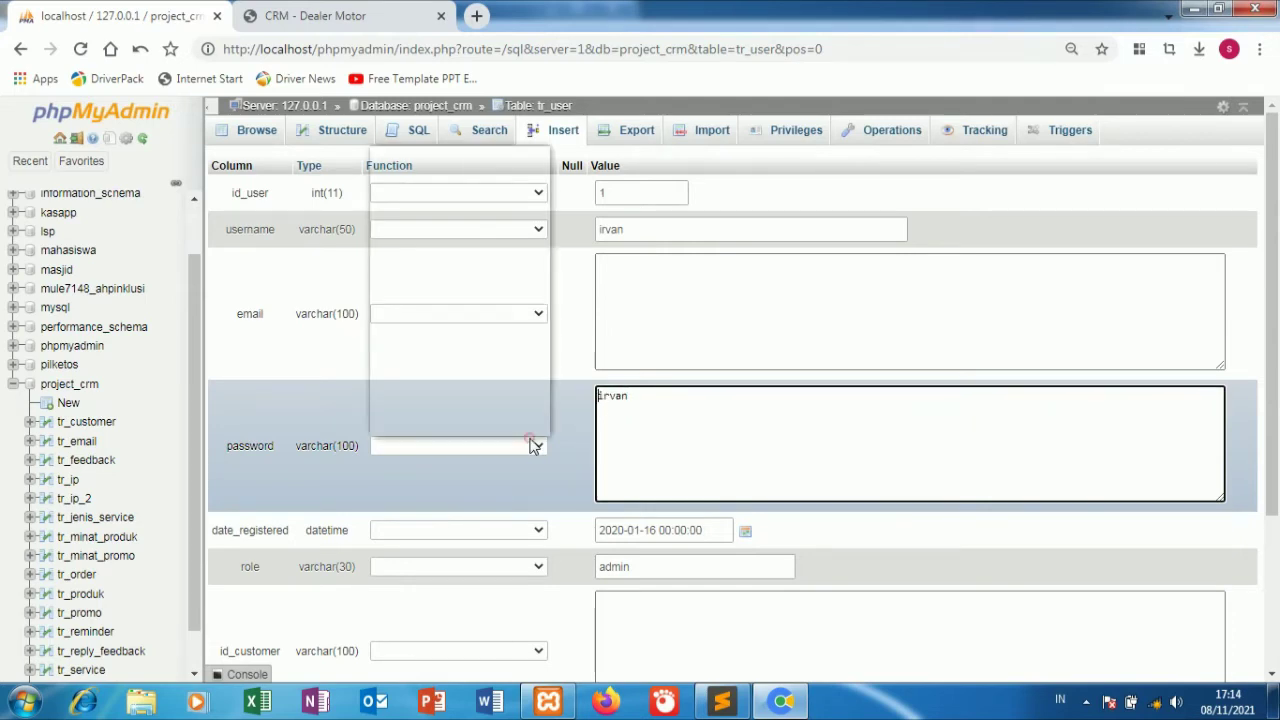
type("md5")
key("Return")
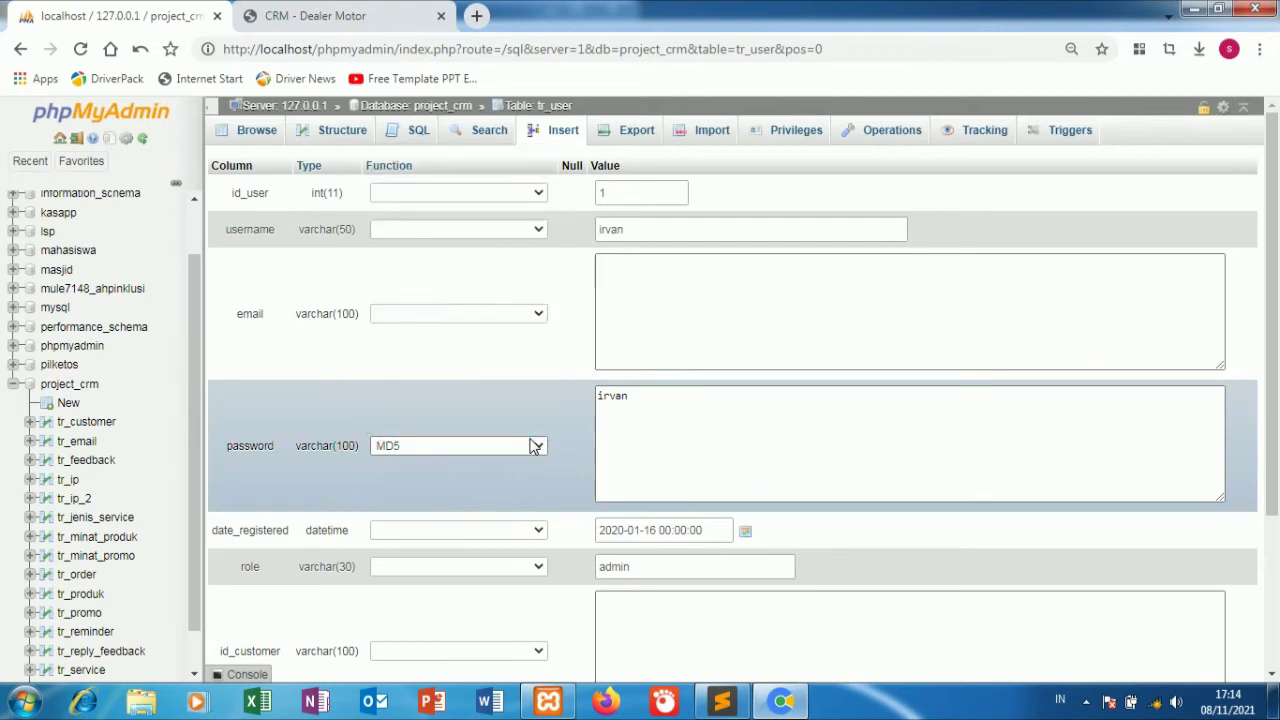
scroll(1000, 530, "down", 3)
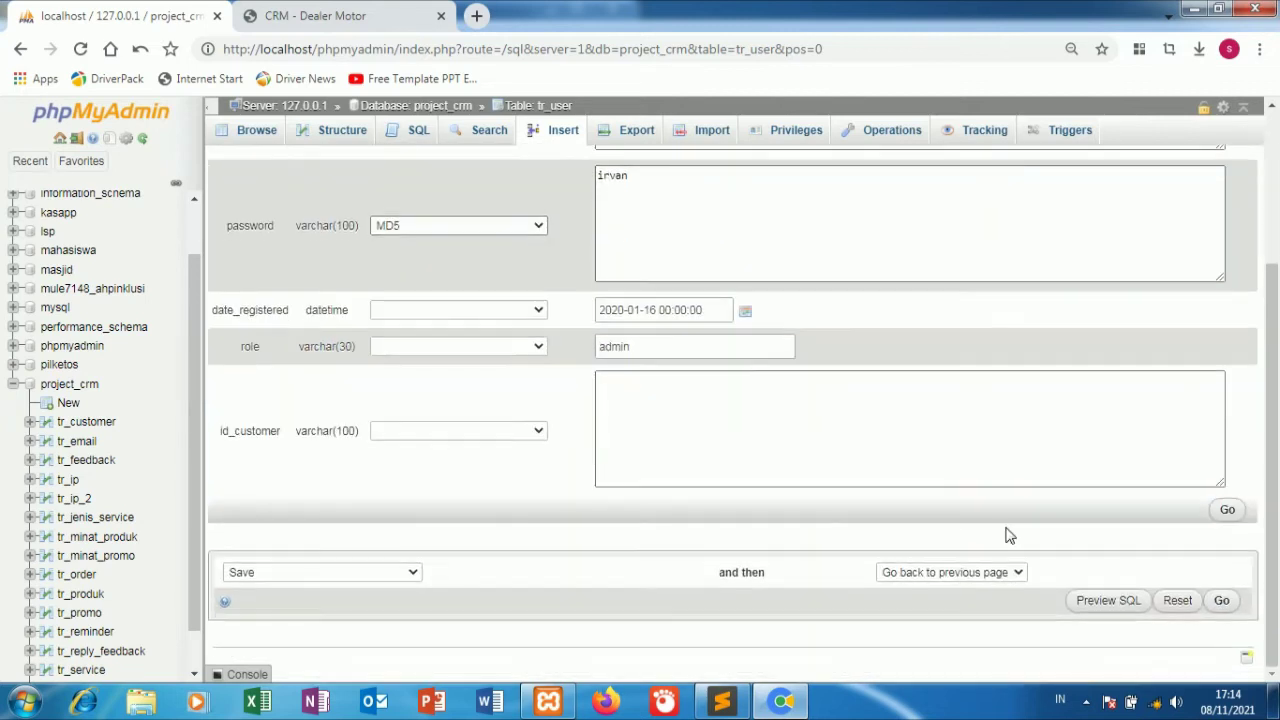
left_click(1228, 512)
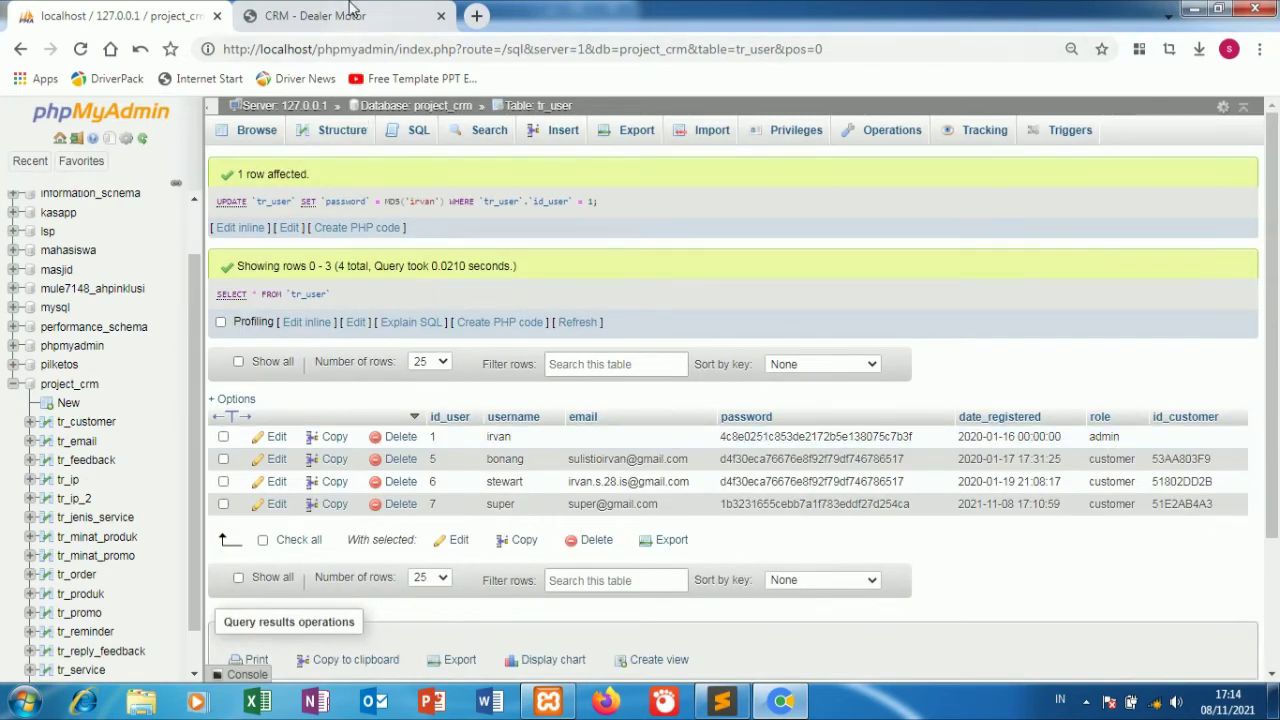
left_click(340, 15)
Sign in as admin by pasting the copied username and the new password.
left_click(67, 158)
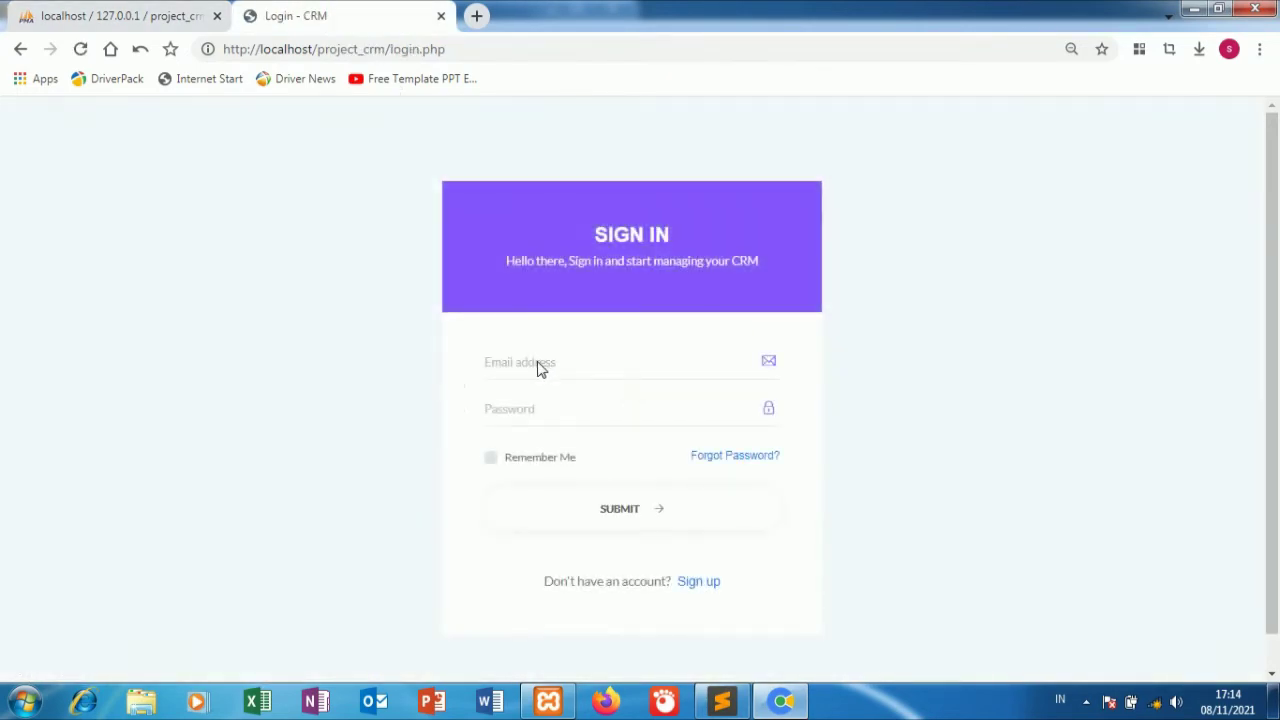
right_click(614, 365)
left_click(657, 162)
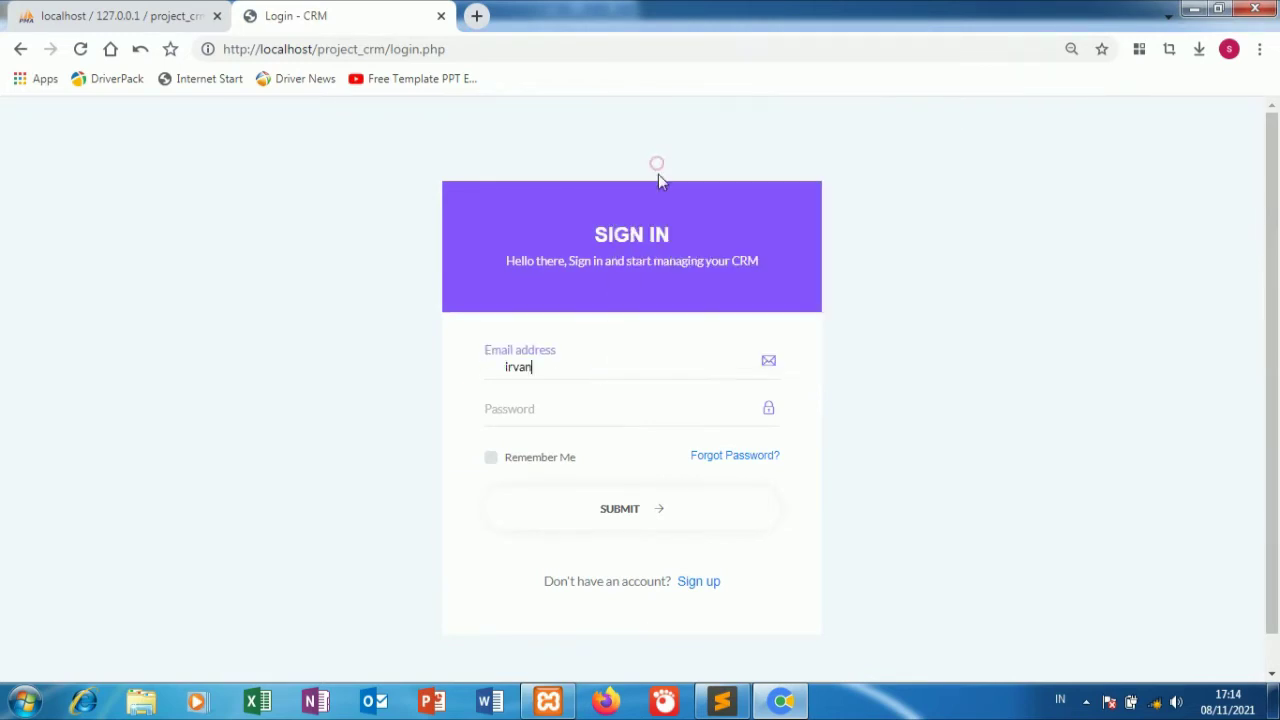
left_click(506, 367)
key("ctrl+a")
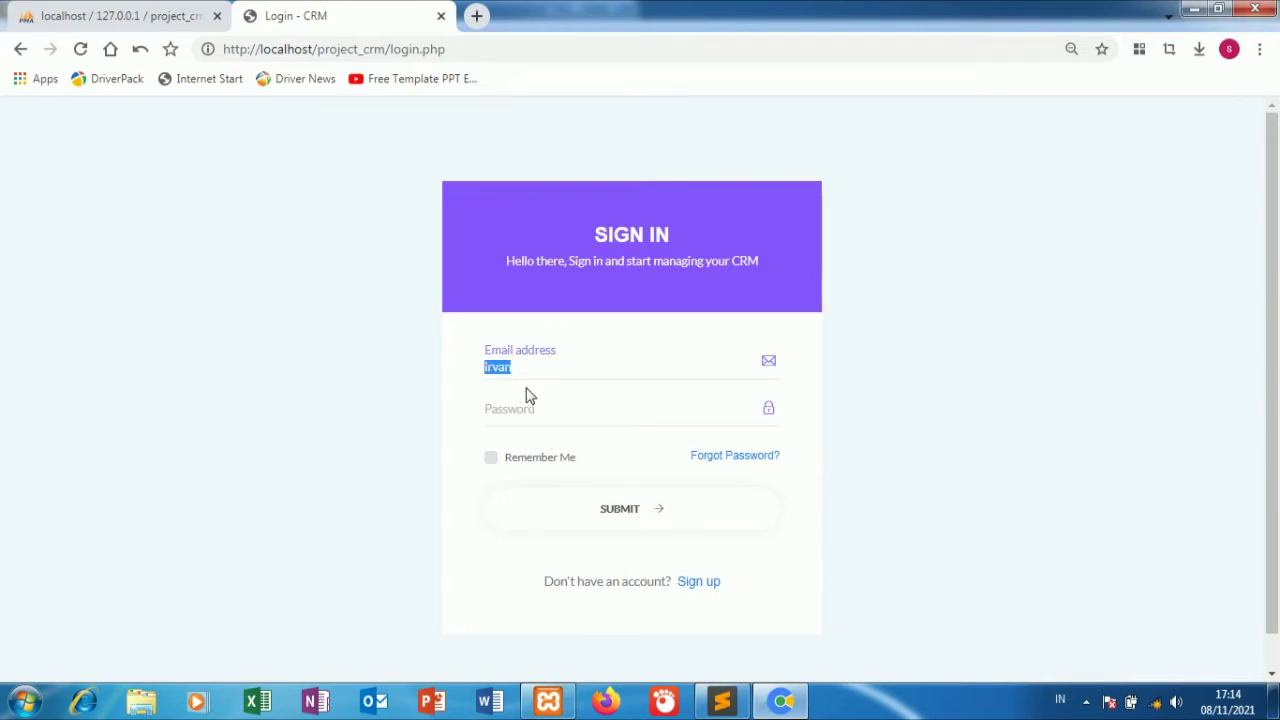
right_click(495, 366)
left_click(566, 66)
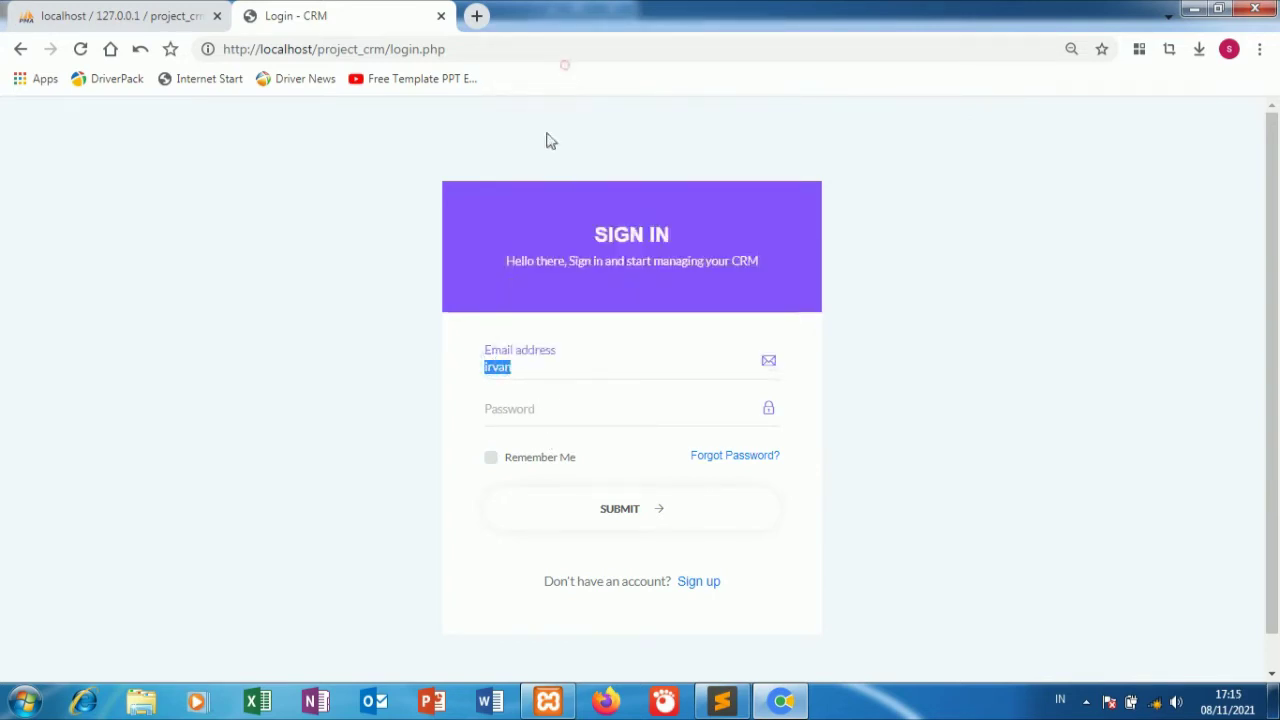
left_click(525, 412)
right_click(525, 412)
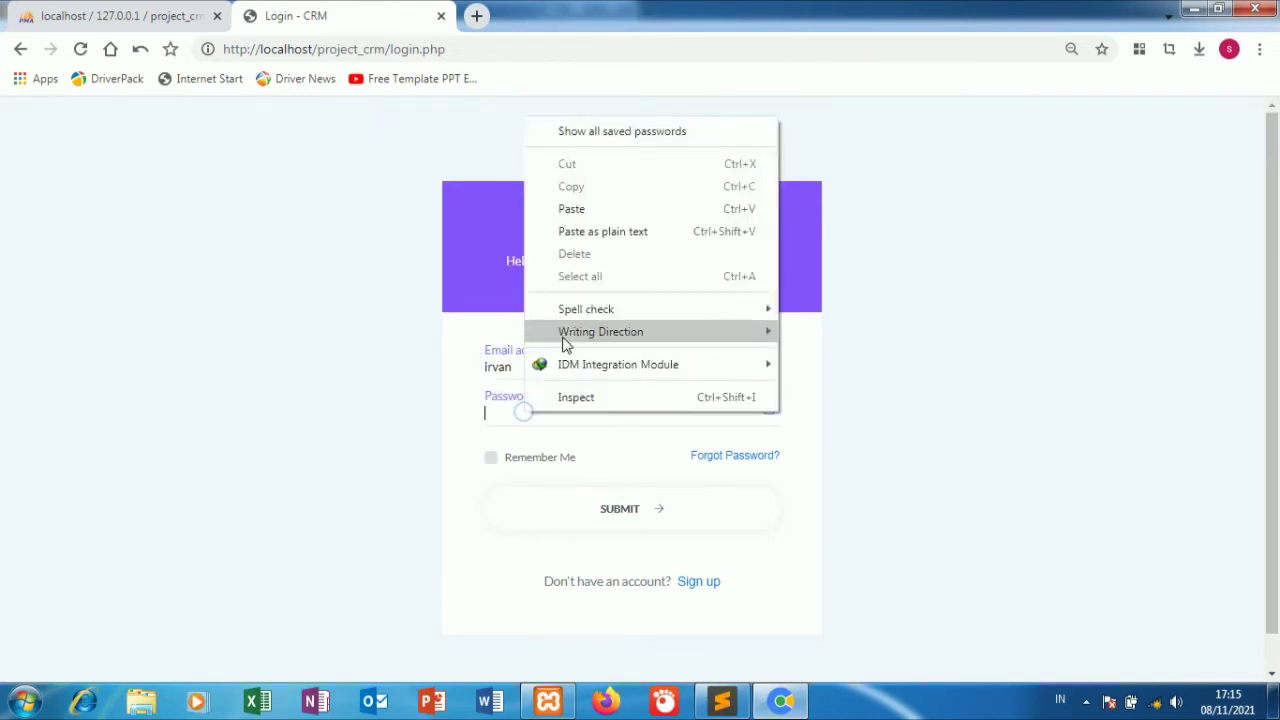
left_click(601, 209)
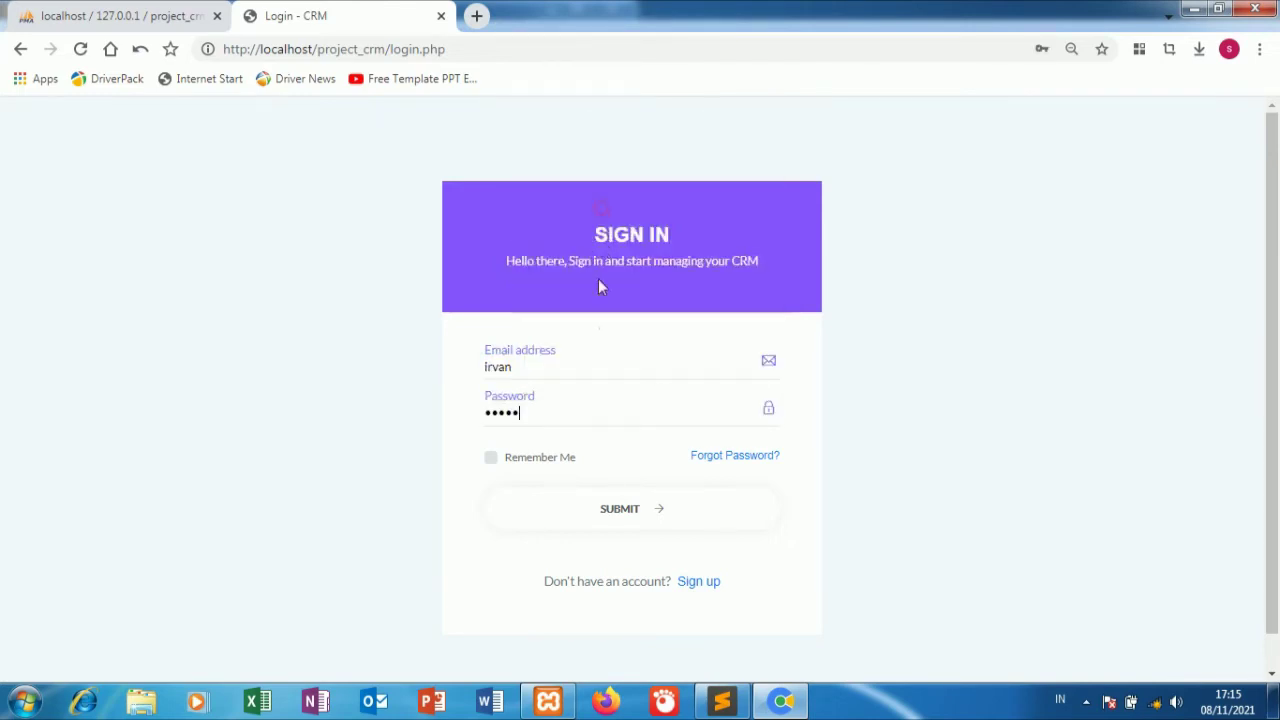
left_click(594, 512)
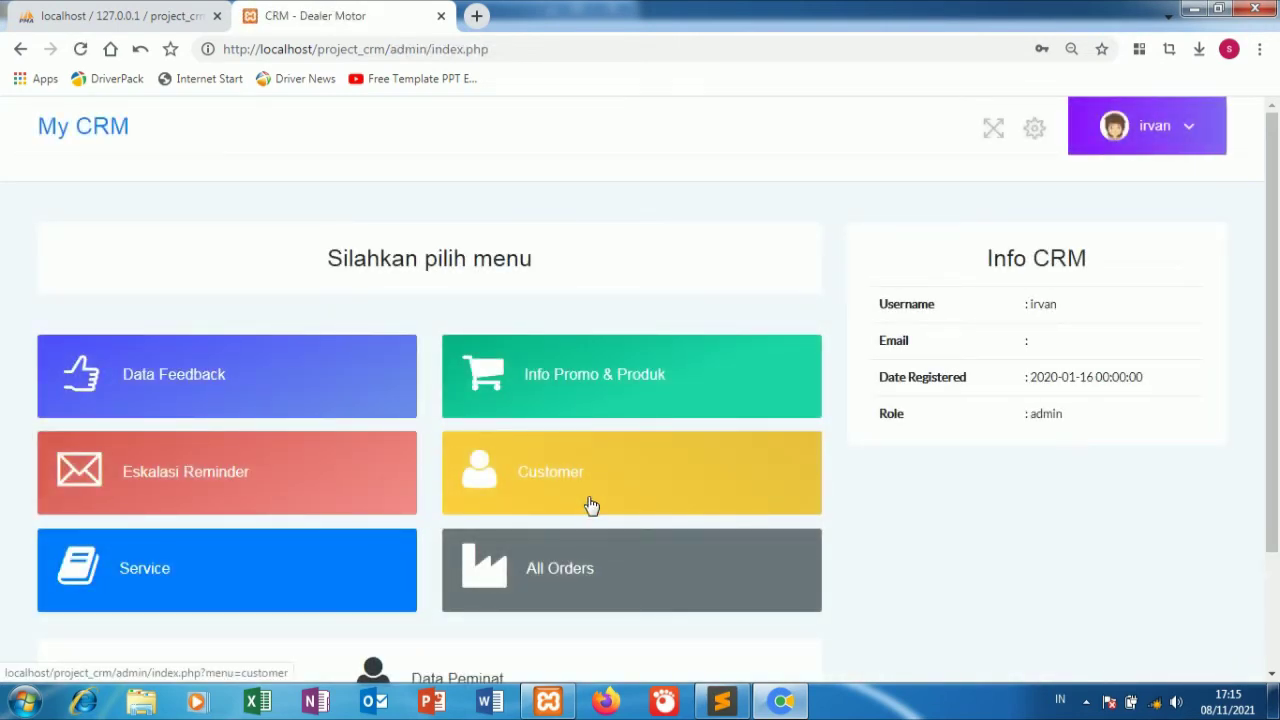
scroll(567, 575, "down", 2)
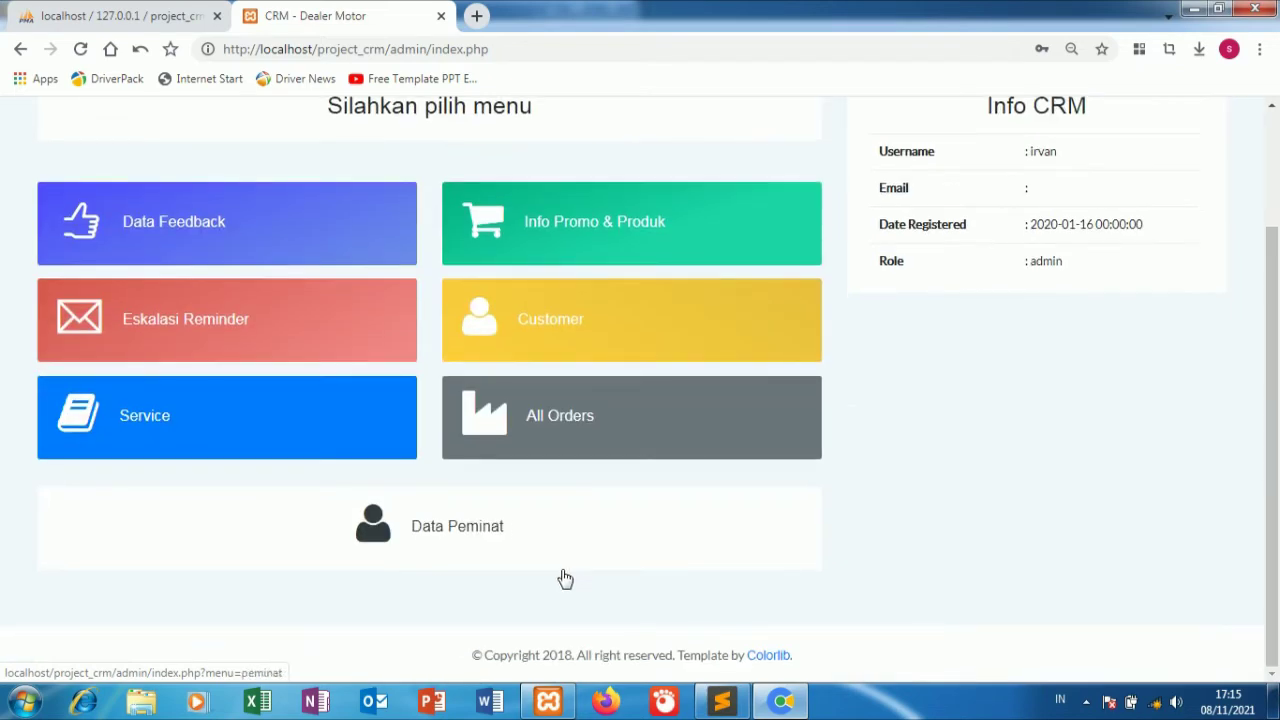
left_click(496, 516)
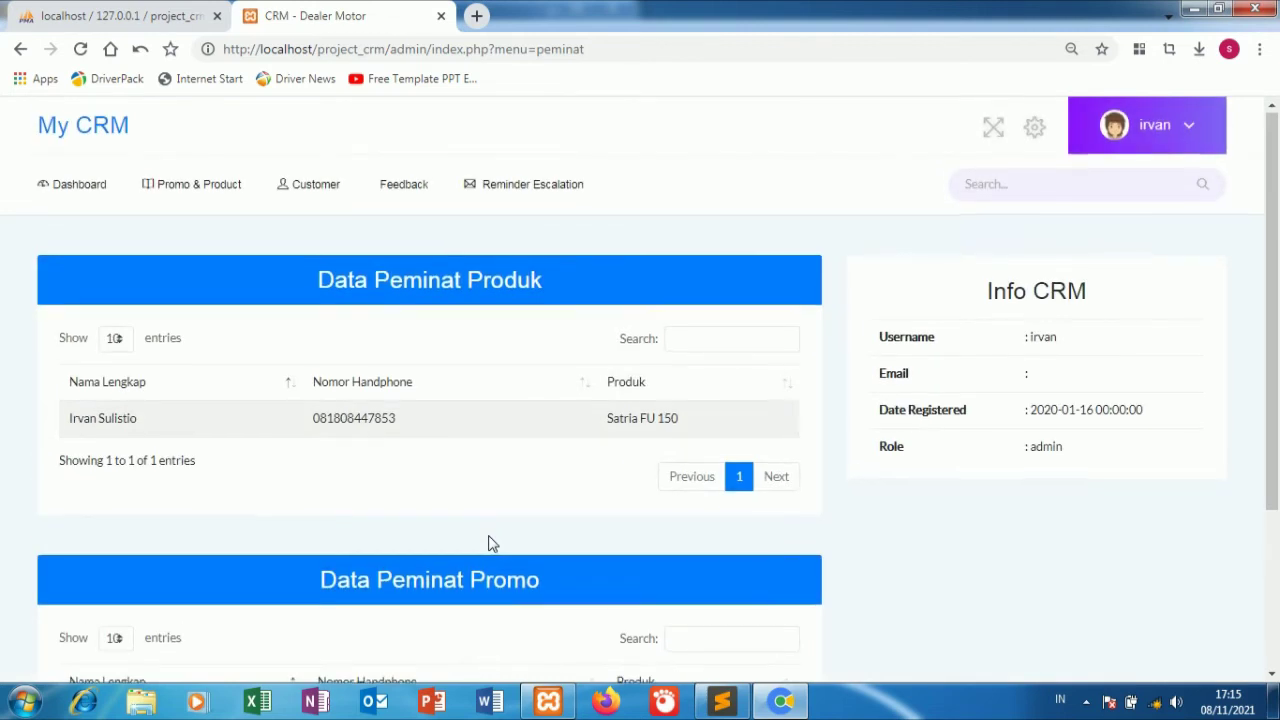
scroll(490, 545, "down", 3)
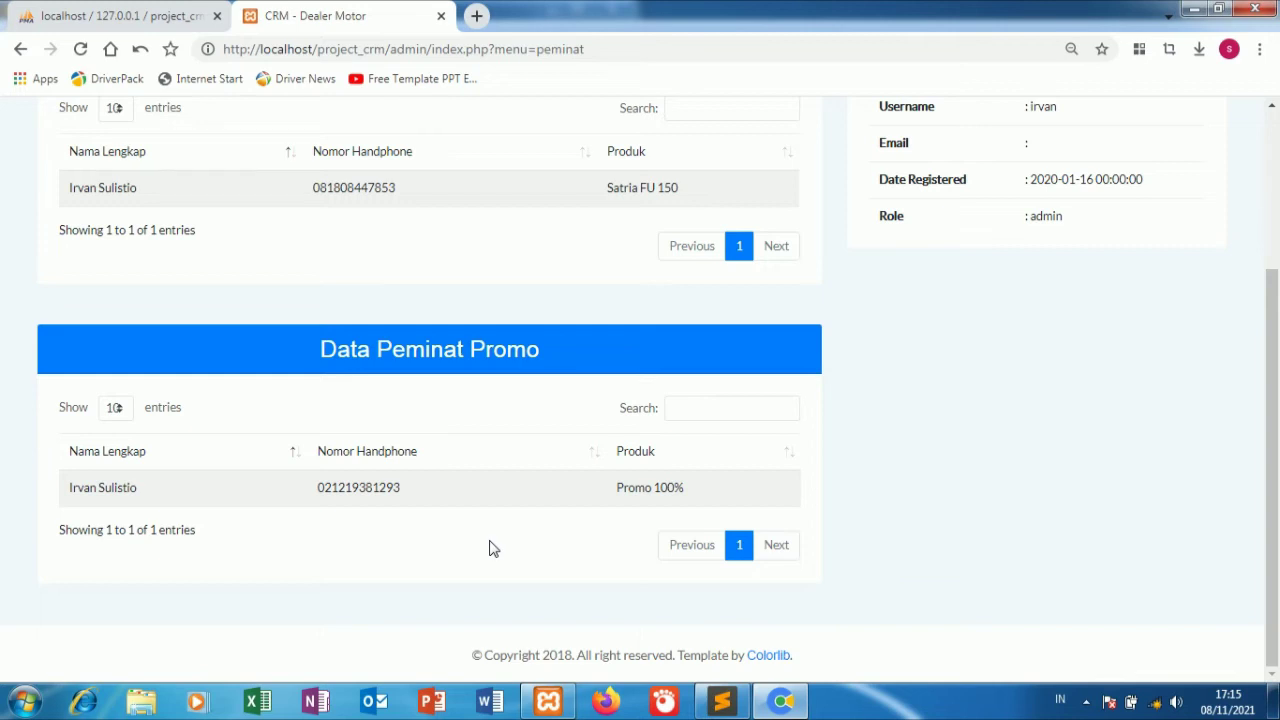
scroll(408, 371, "up", 3)
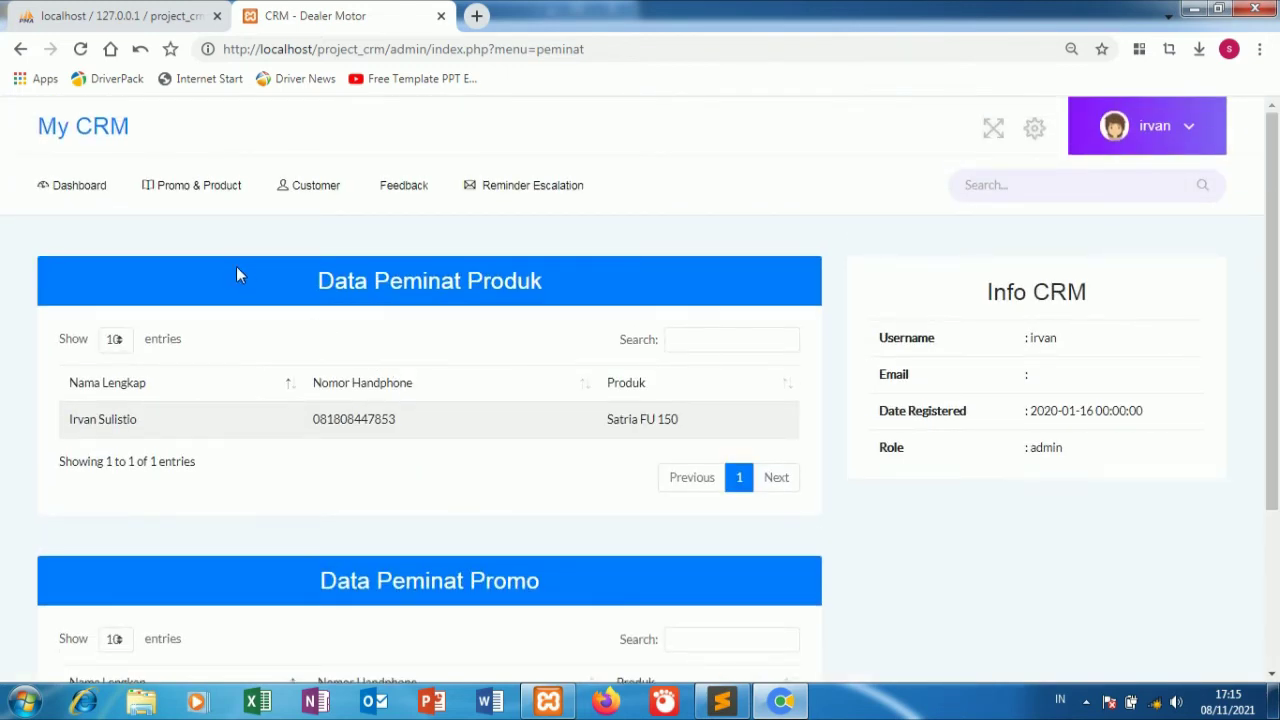
left_click(79, 186)
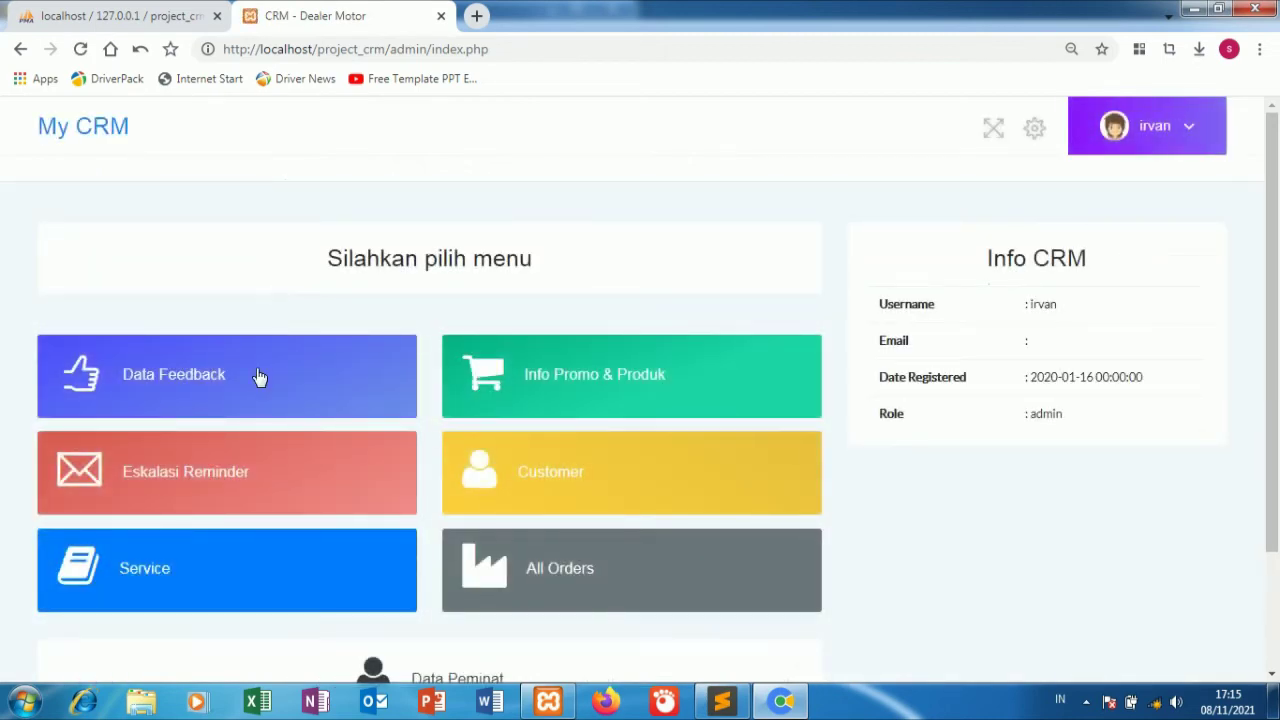
Reply 'oke' to the 'jangan lupa subscribe' feedback in Data Feedback.
left_click(343, 390)
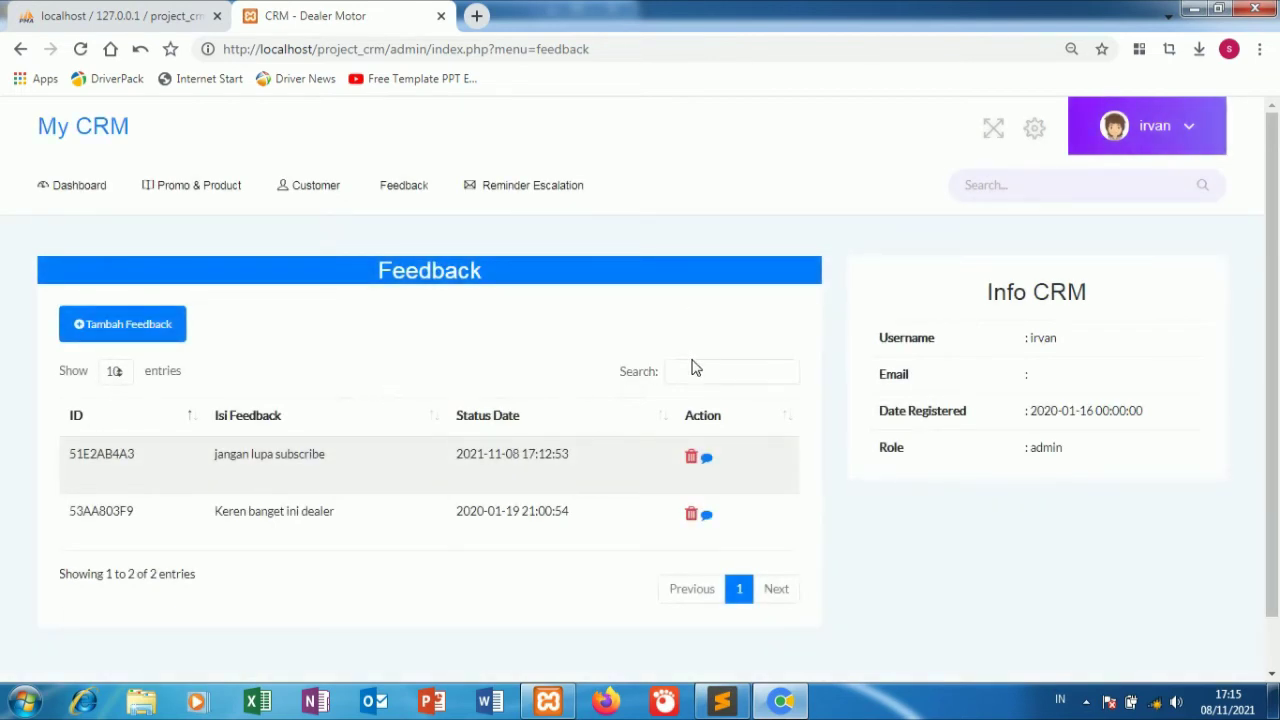
left_click(709, 462)
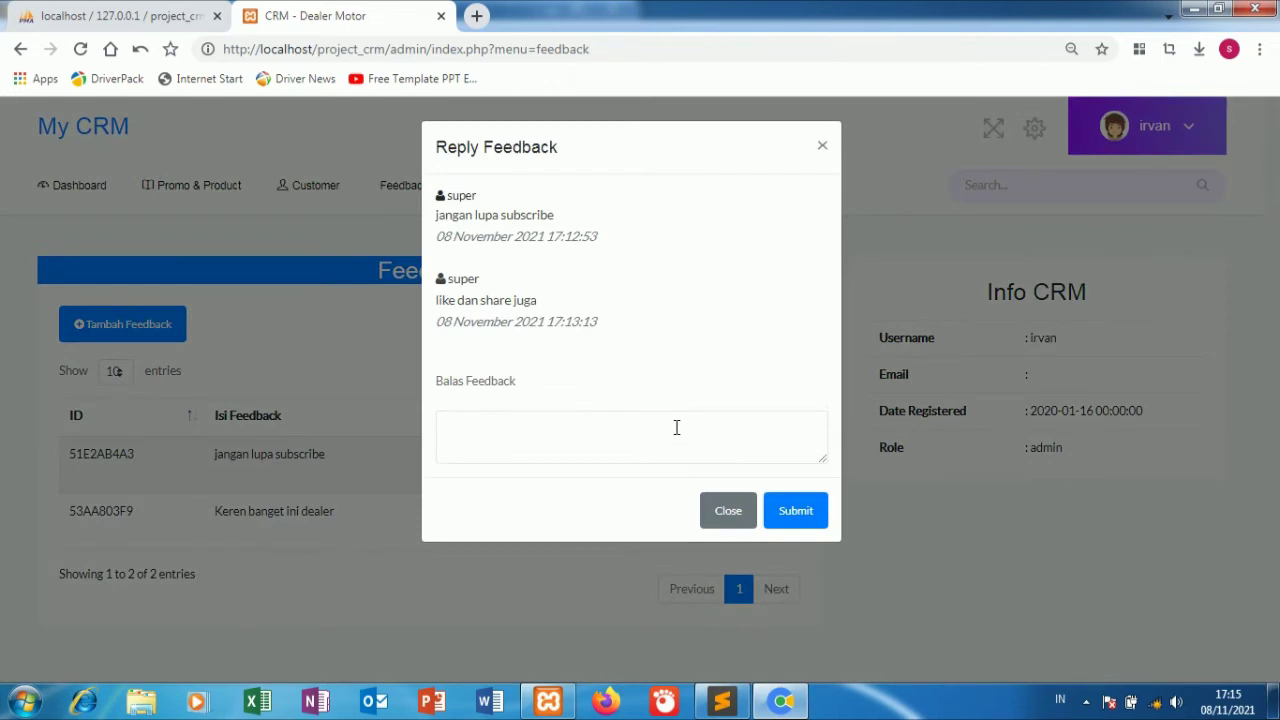
left_click(676, 427)
type("o")
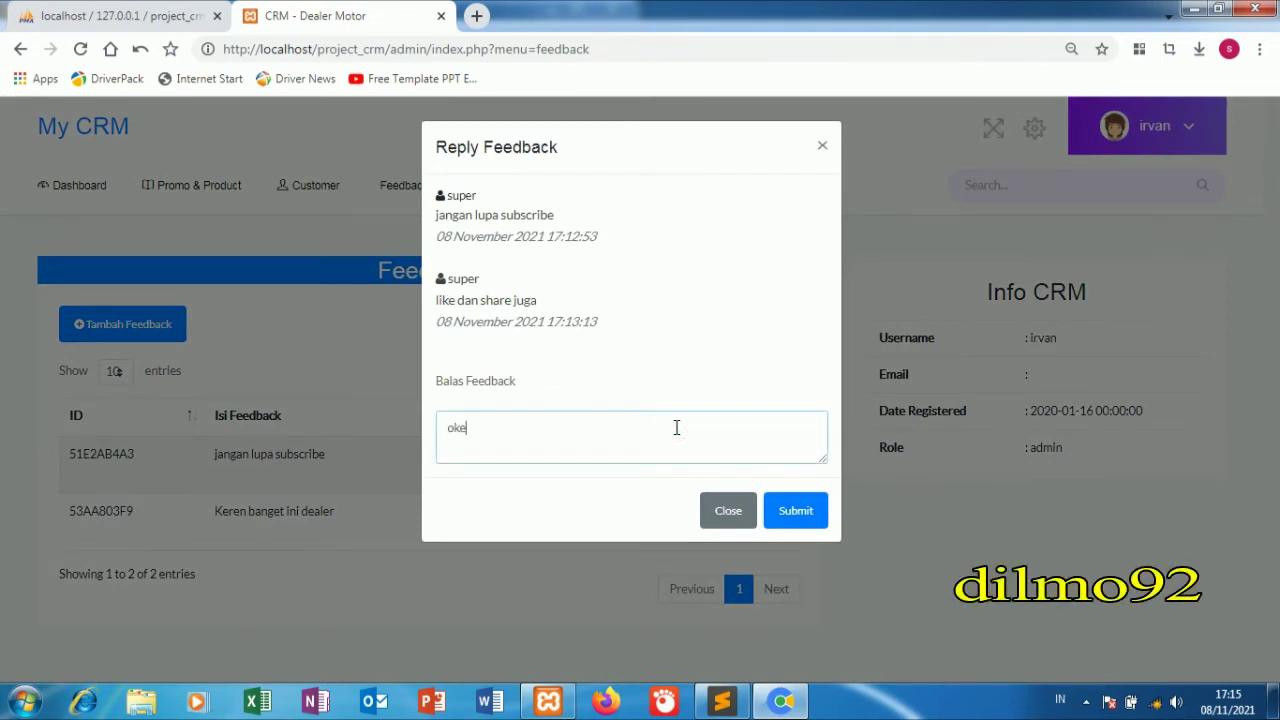
type("ke")
left_click(790, 518)
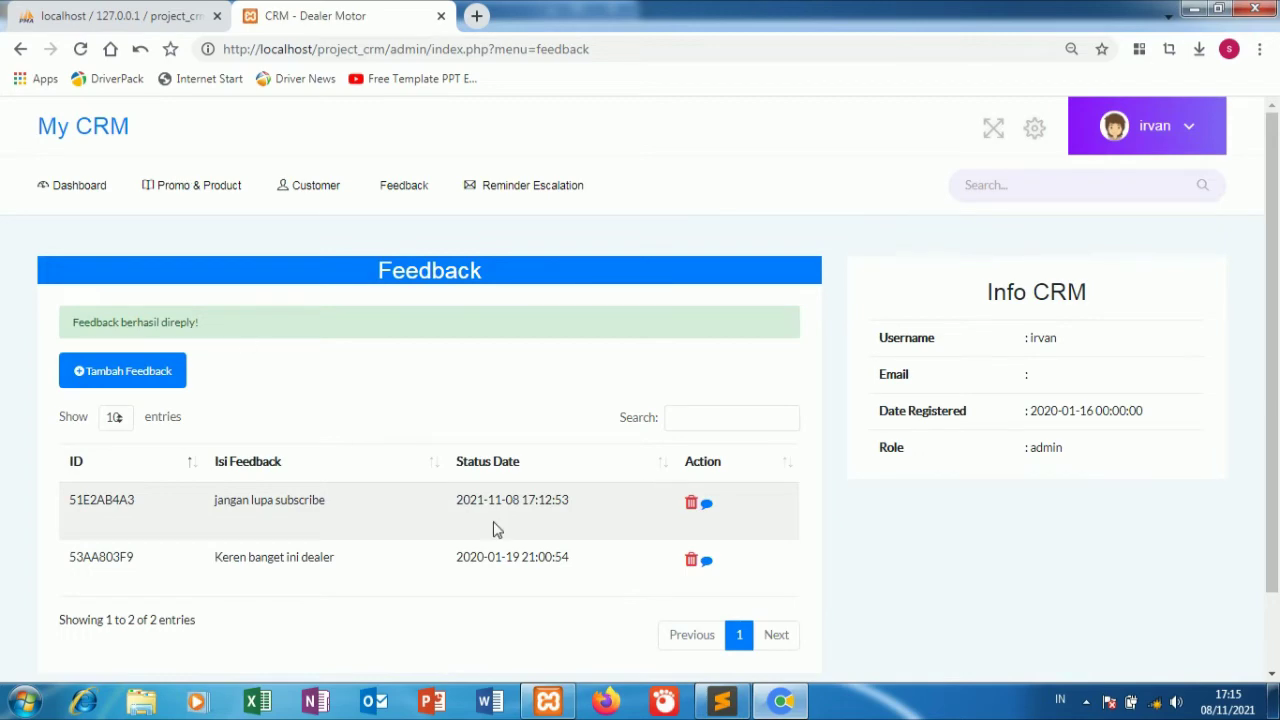
Send a reply to the second feedback and recheck the first feedback's conversation.
left_click(706, 563)
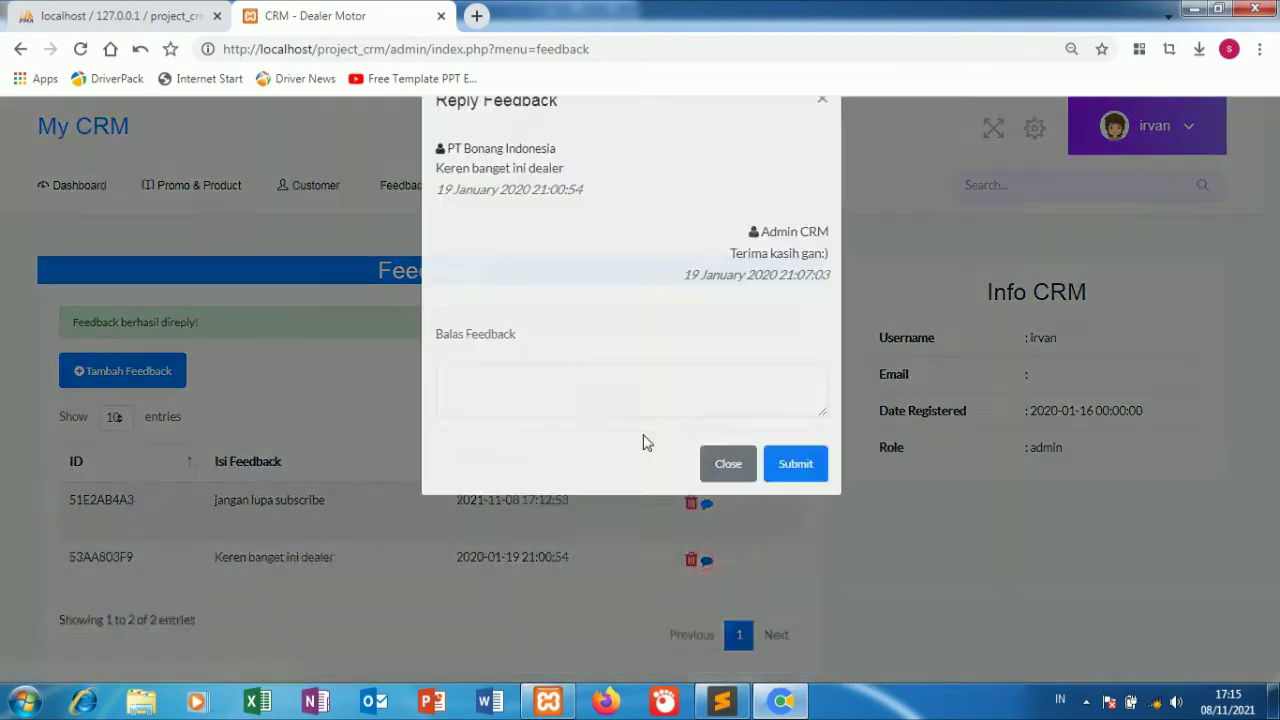
left_click(541, 436)
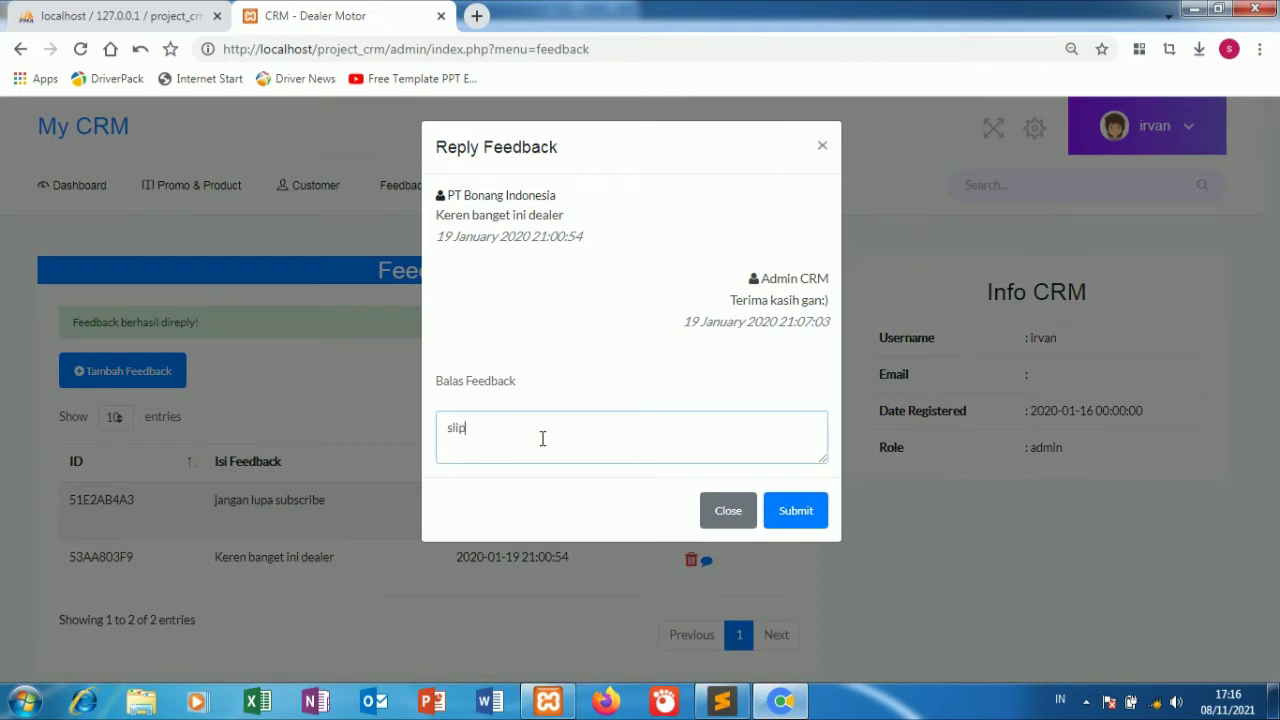
left_click(788, 514)
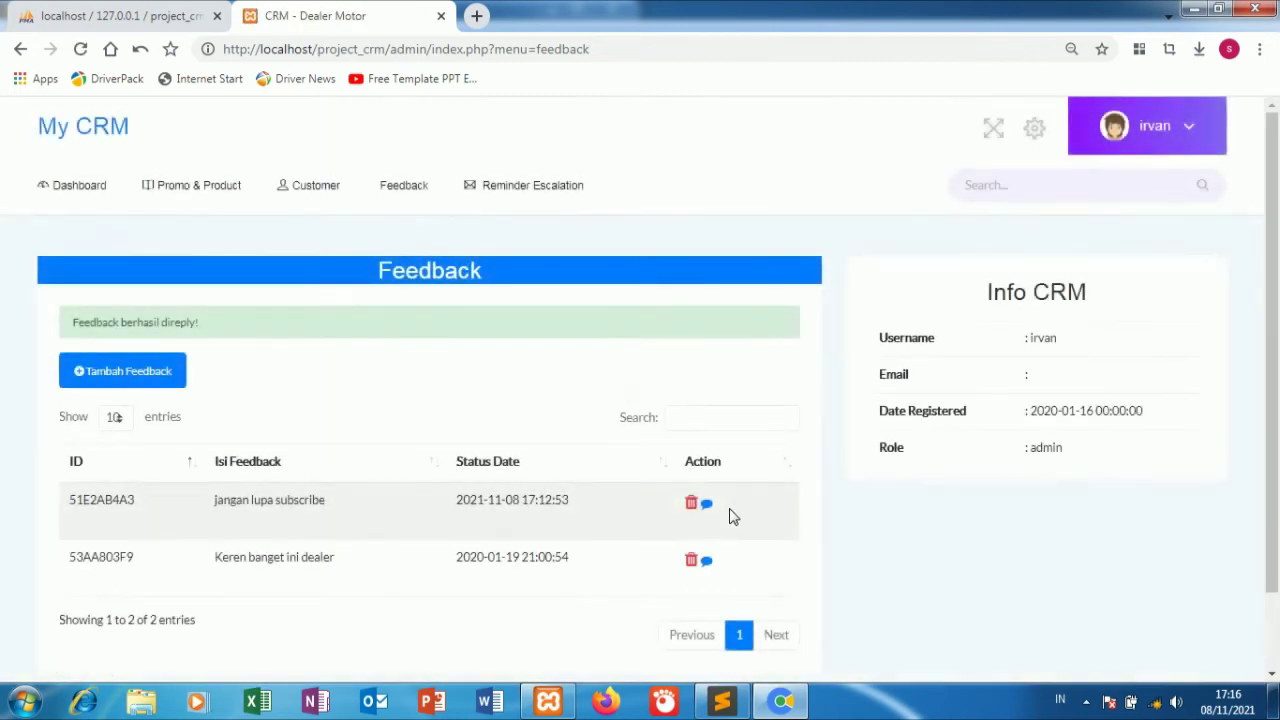
left_click(705, 508)
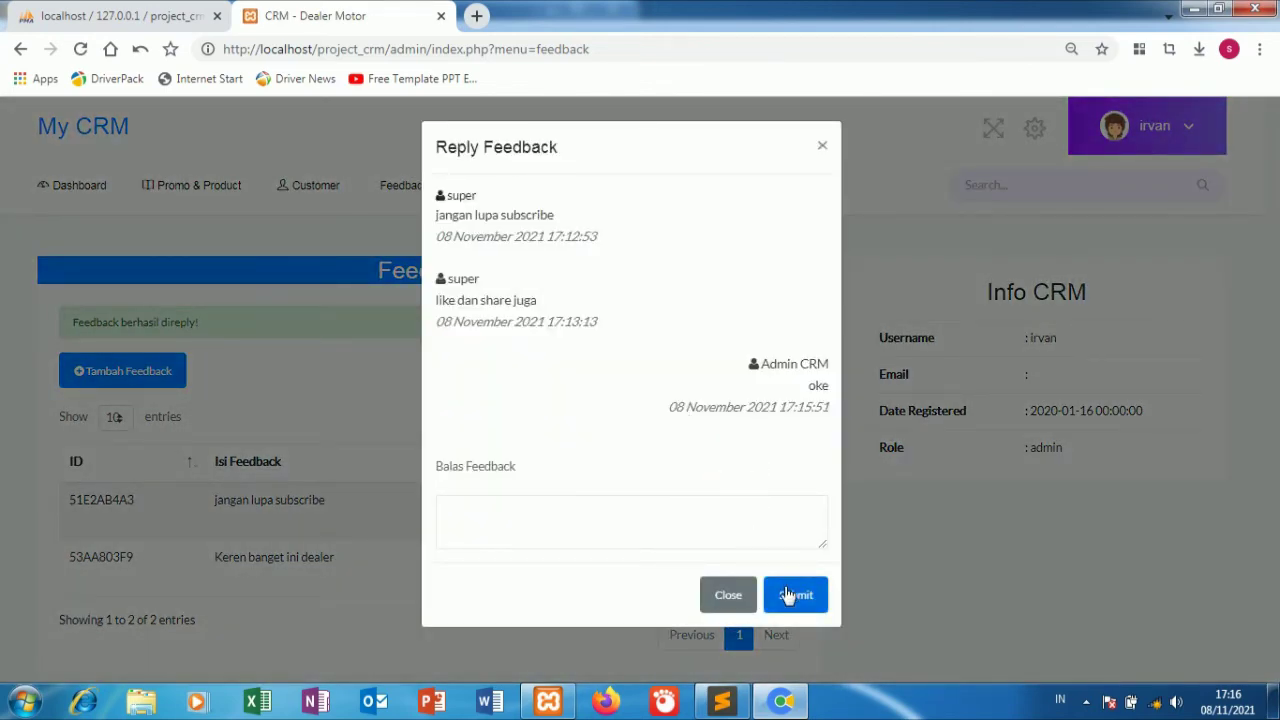
left_click(727, 595)
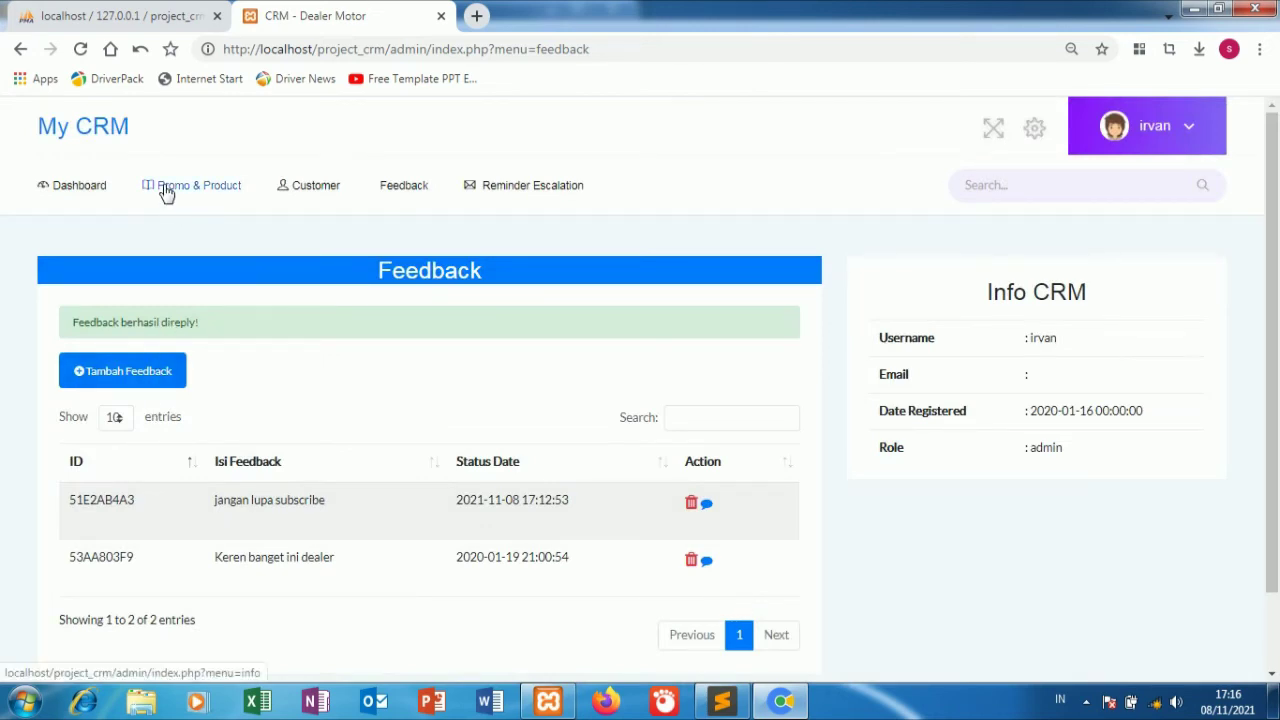
left_click(142, 372)
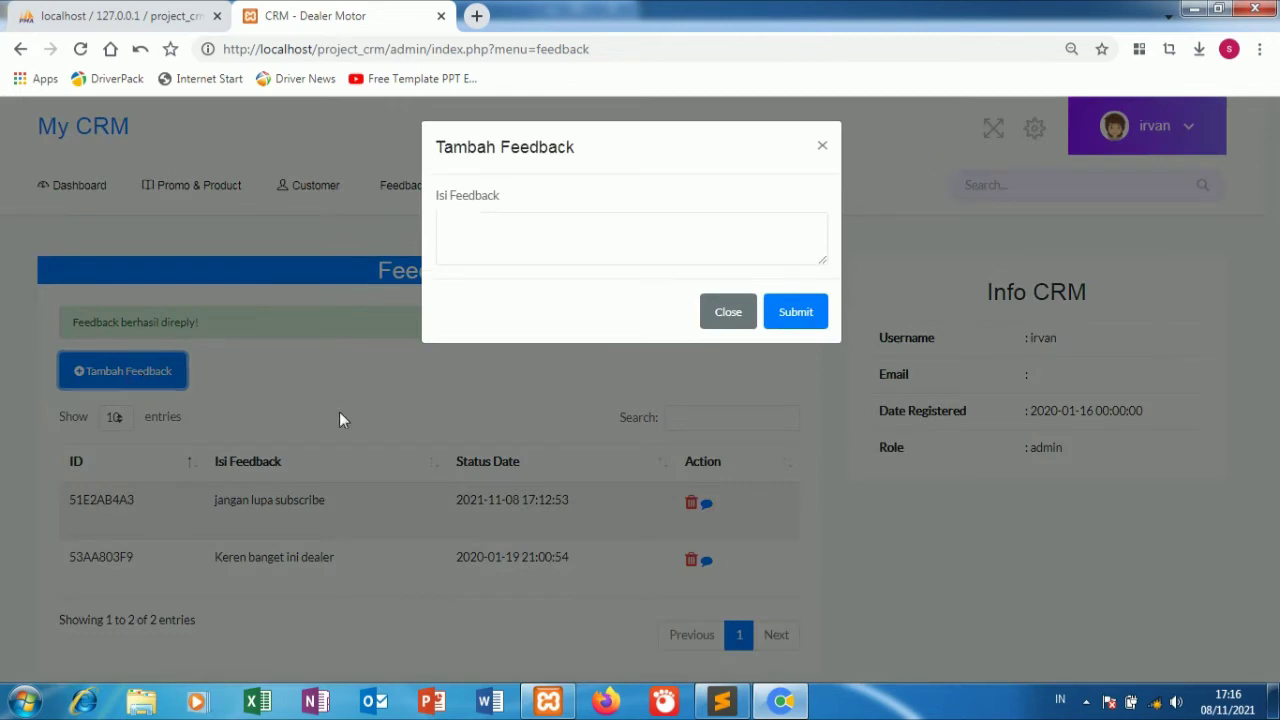
left_click(339, 411)
left_click(224, 188)
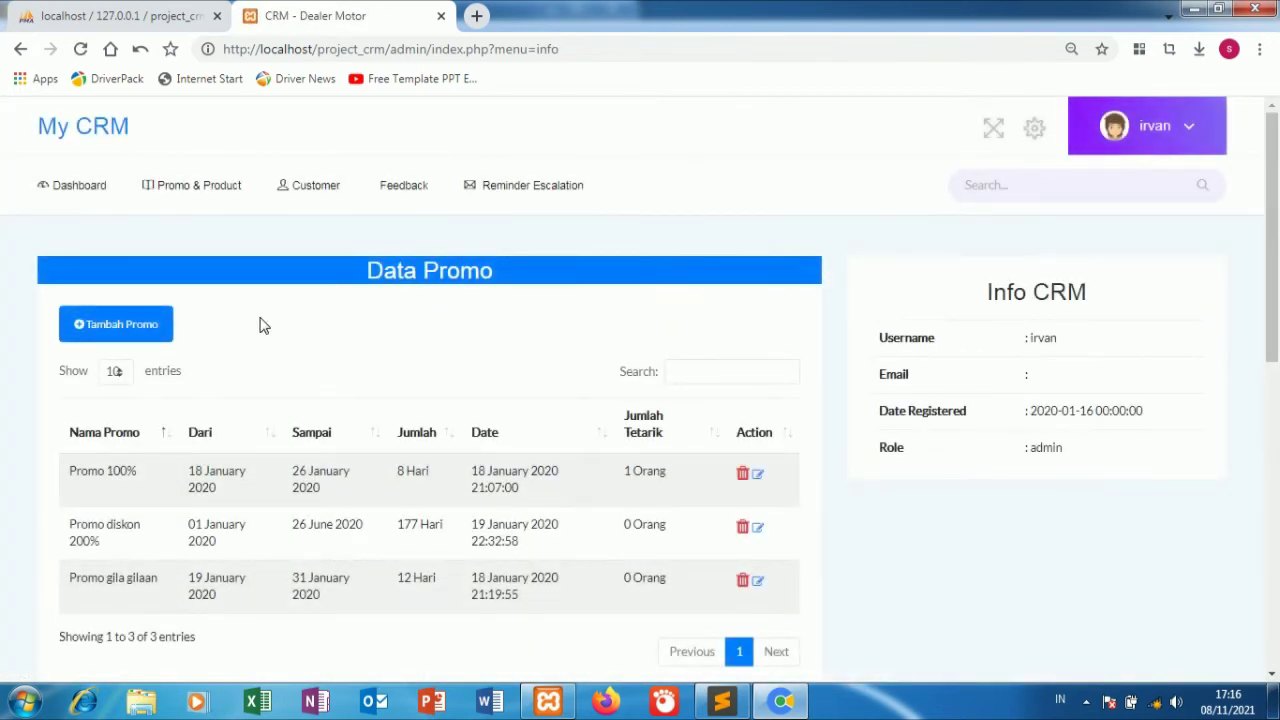
Start a new promo named Promo 50% with description 'promo akhir tahun'.
left_click(160, 334)
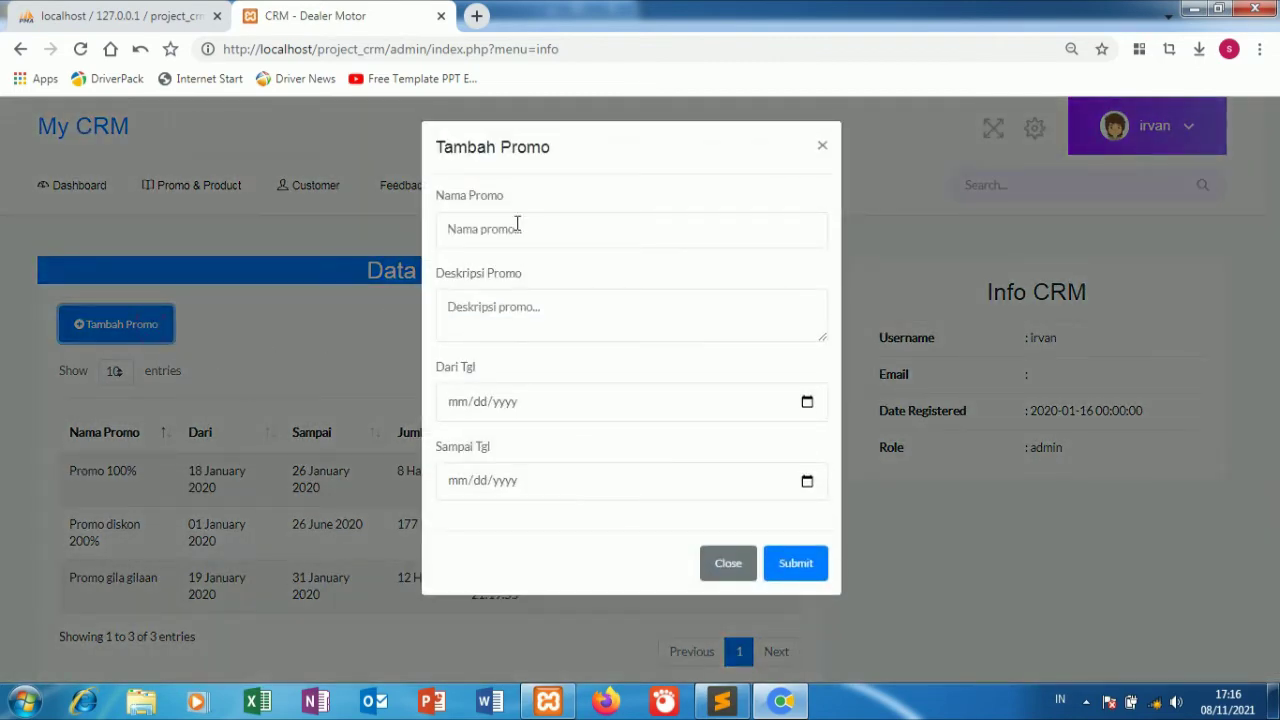
left_click(519, 219)
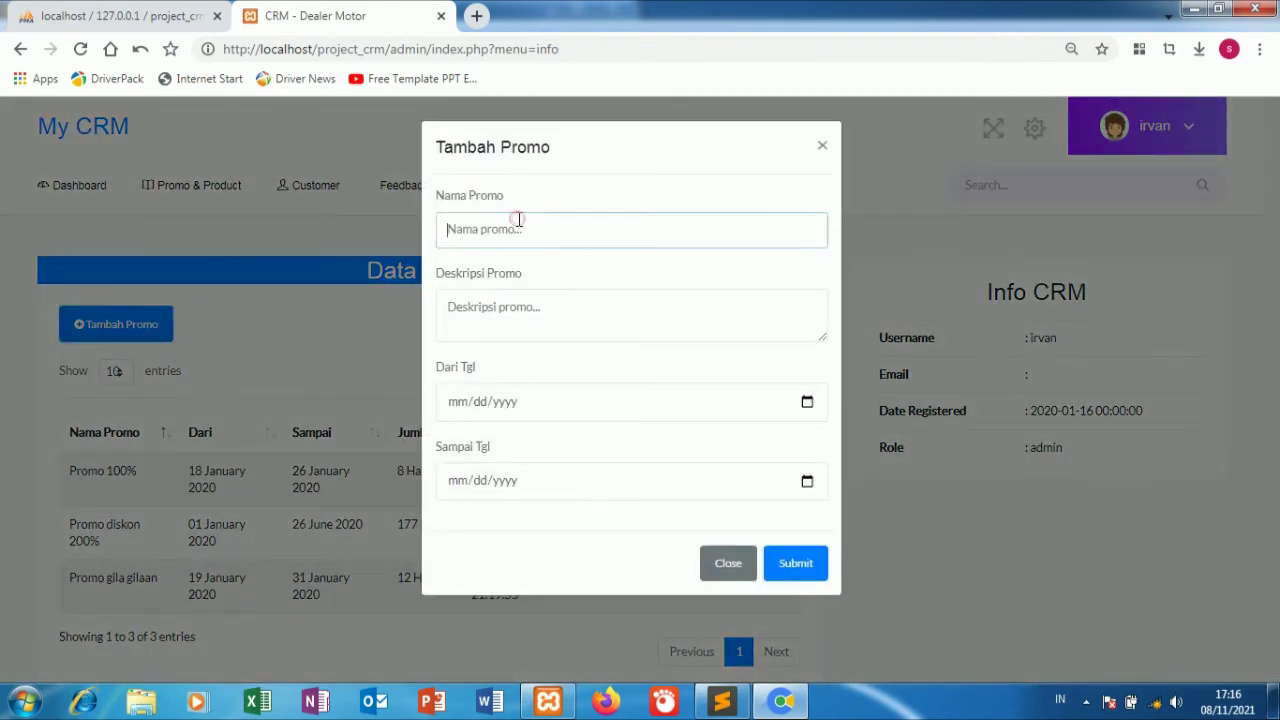
type("p")
key("BackSpace")
type("Promo 50%")
left_click(505, 308)
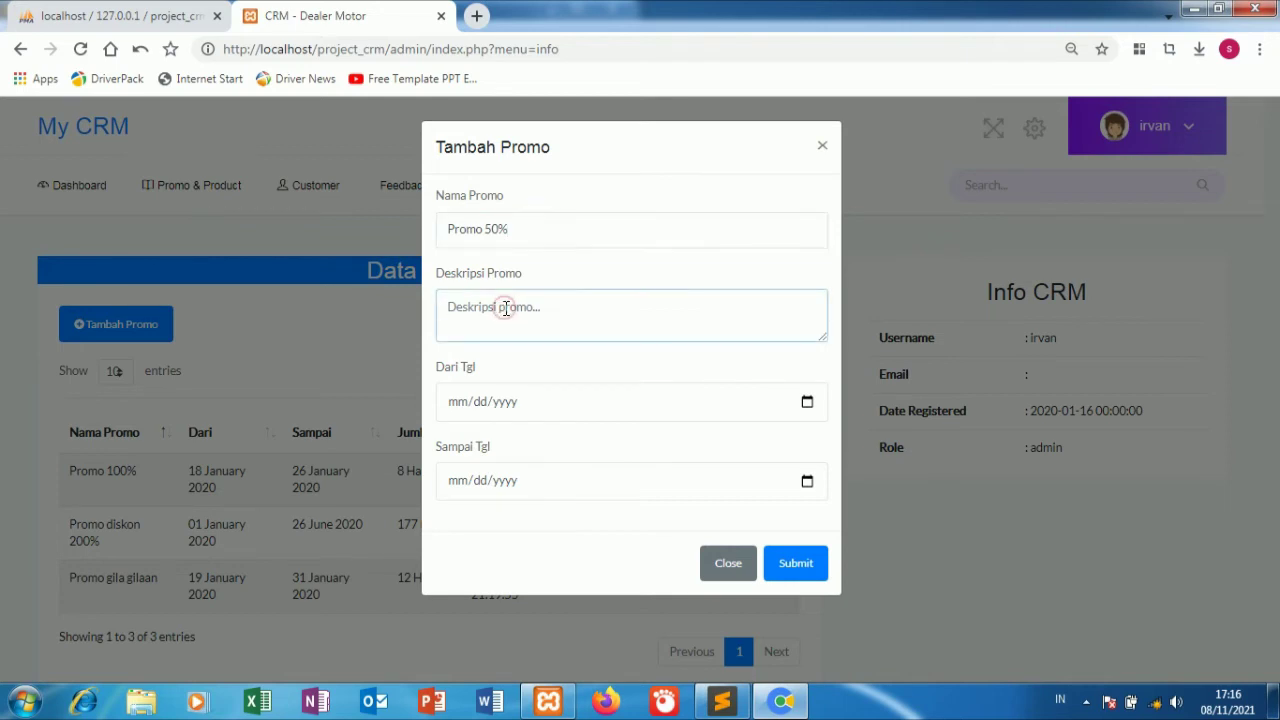
type("promo akhir tahun")
Set the promo to run 8 November to 8 December 2021 and save it.
left_click(806, 402)
left_click(480, 521)
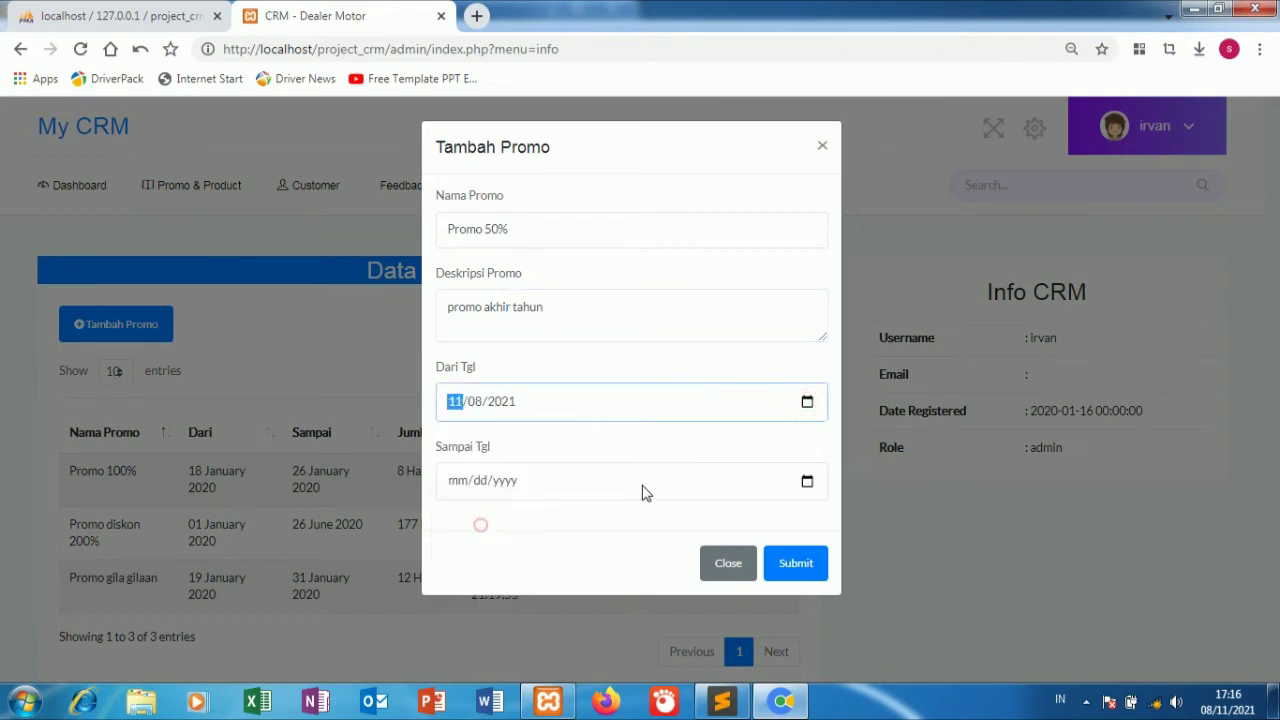
left_click(806, 482)
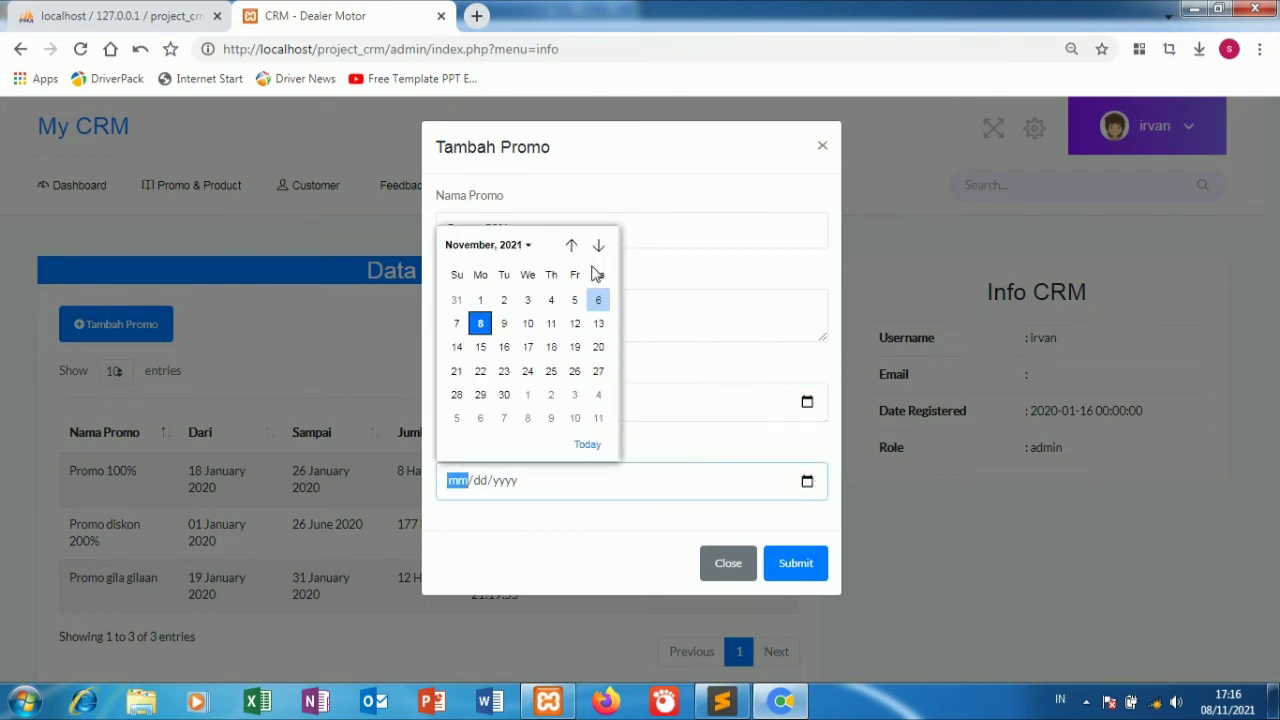
left_click(598, 245)
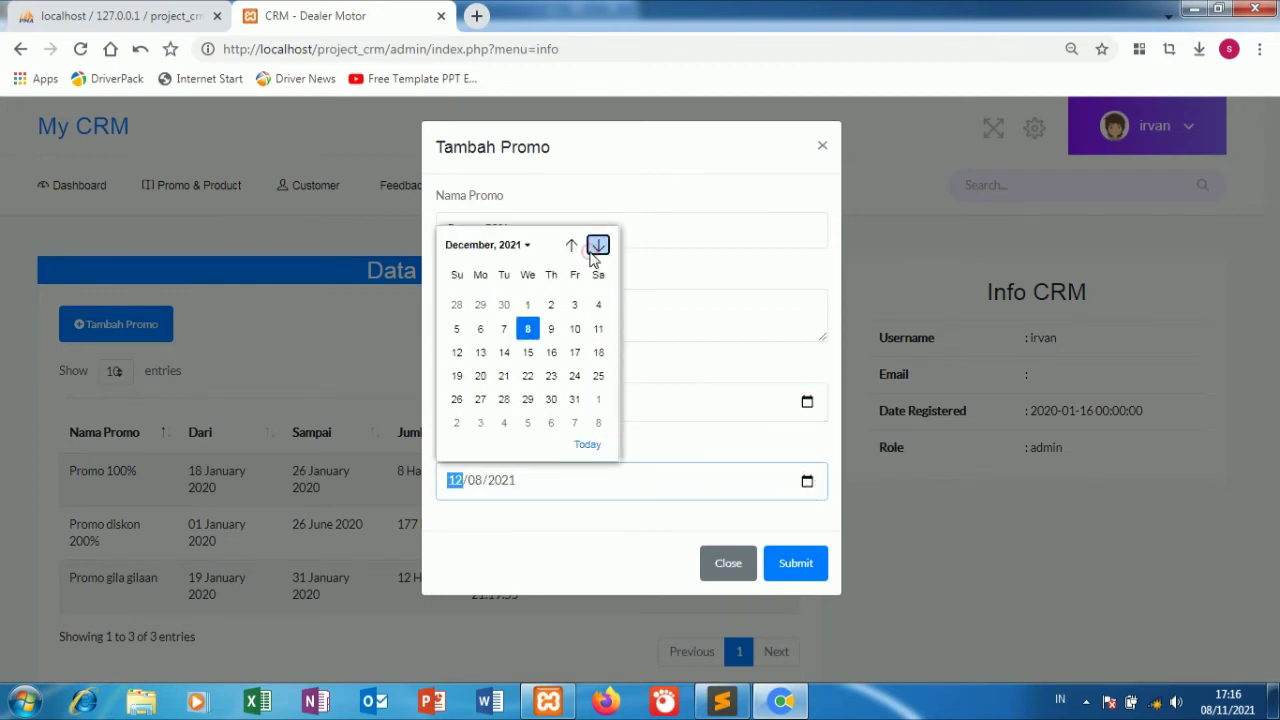
left_click(527, 323)
left_click(783, 565)
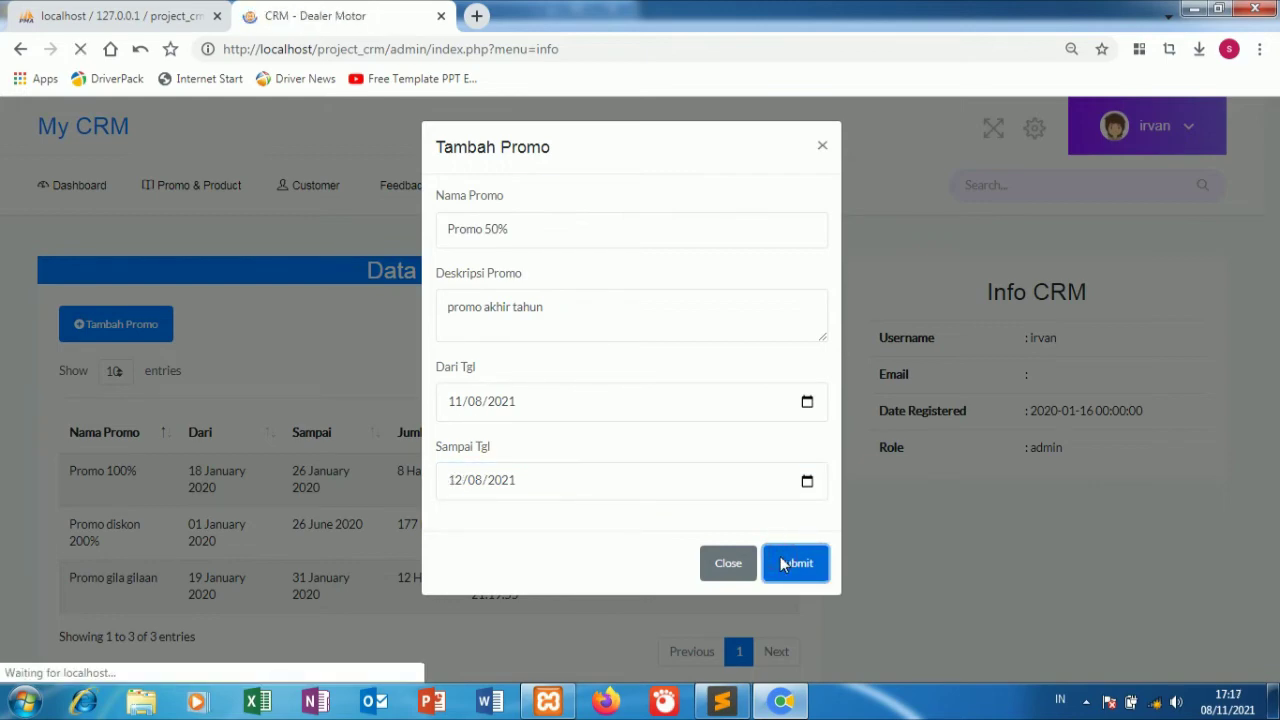
scroll(783, 565, "down", 2)
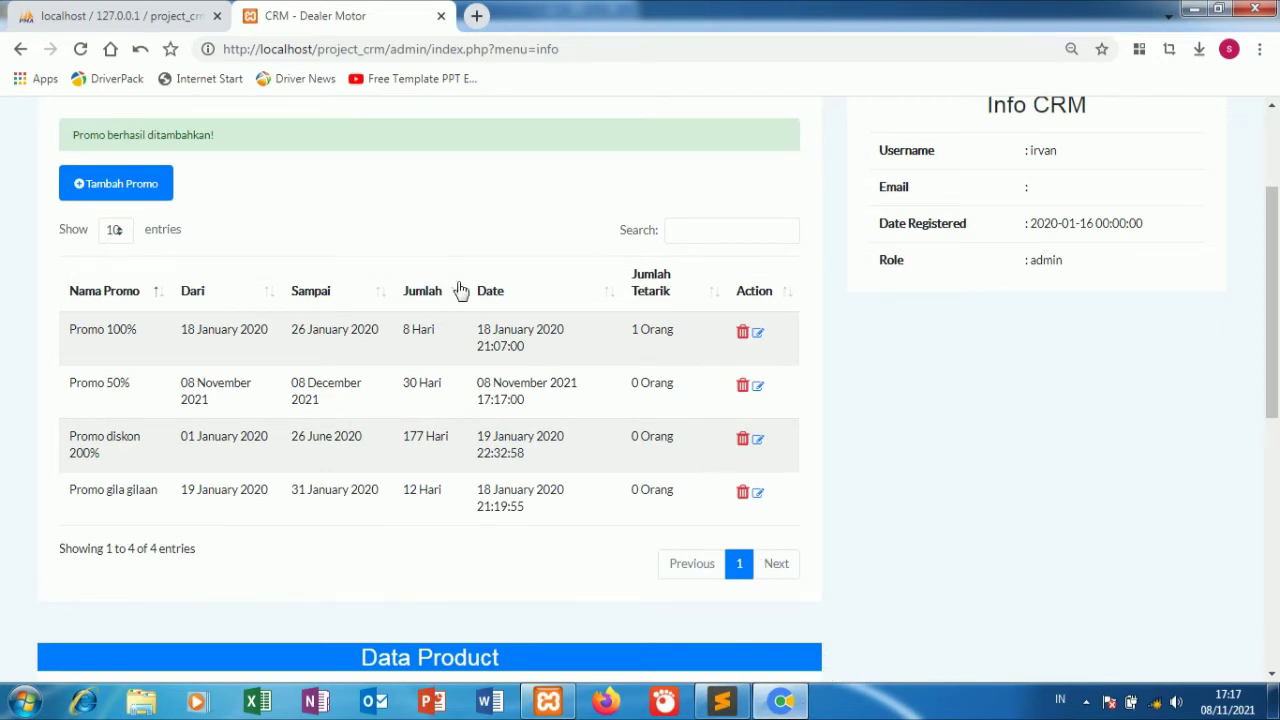
scroll(460, 290, "up", 2)
left_click(300, 193)
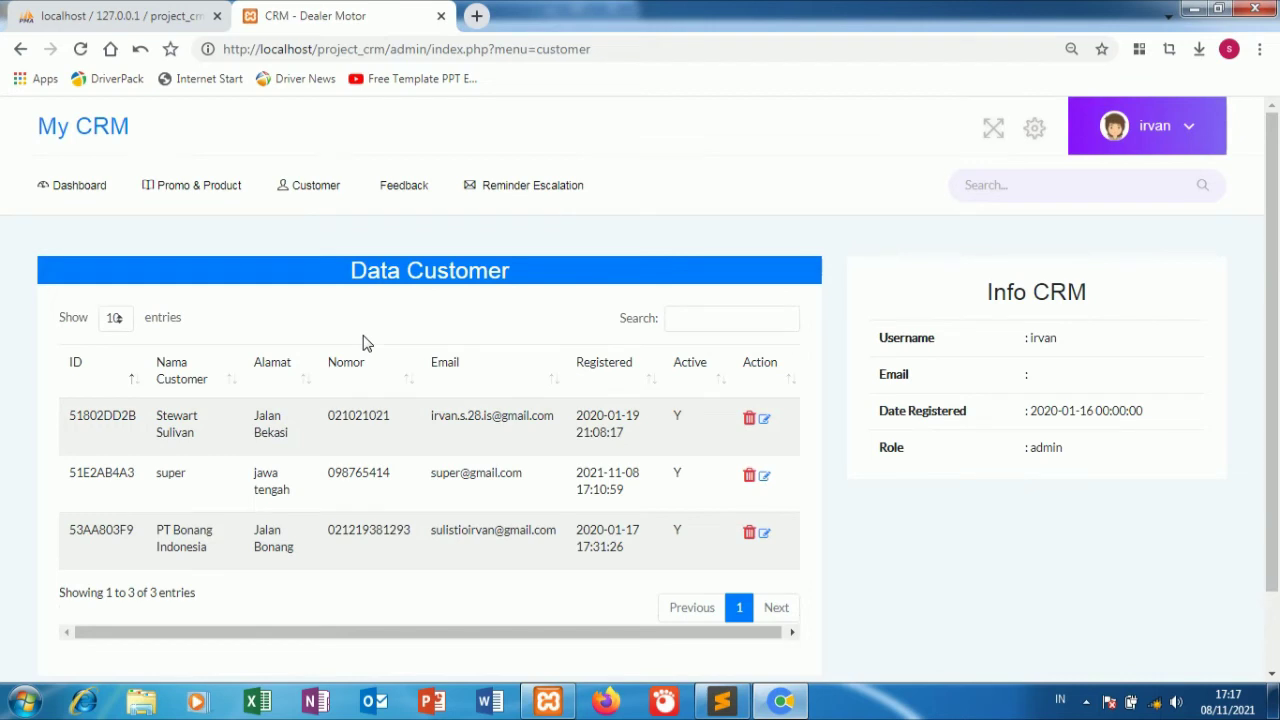
Glance through the feedback list and the reminder escalation page.
left_click(420, 181)
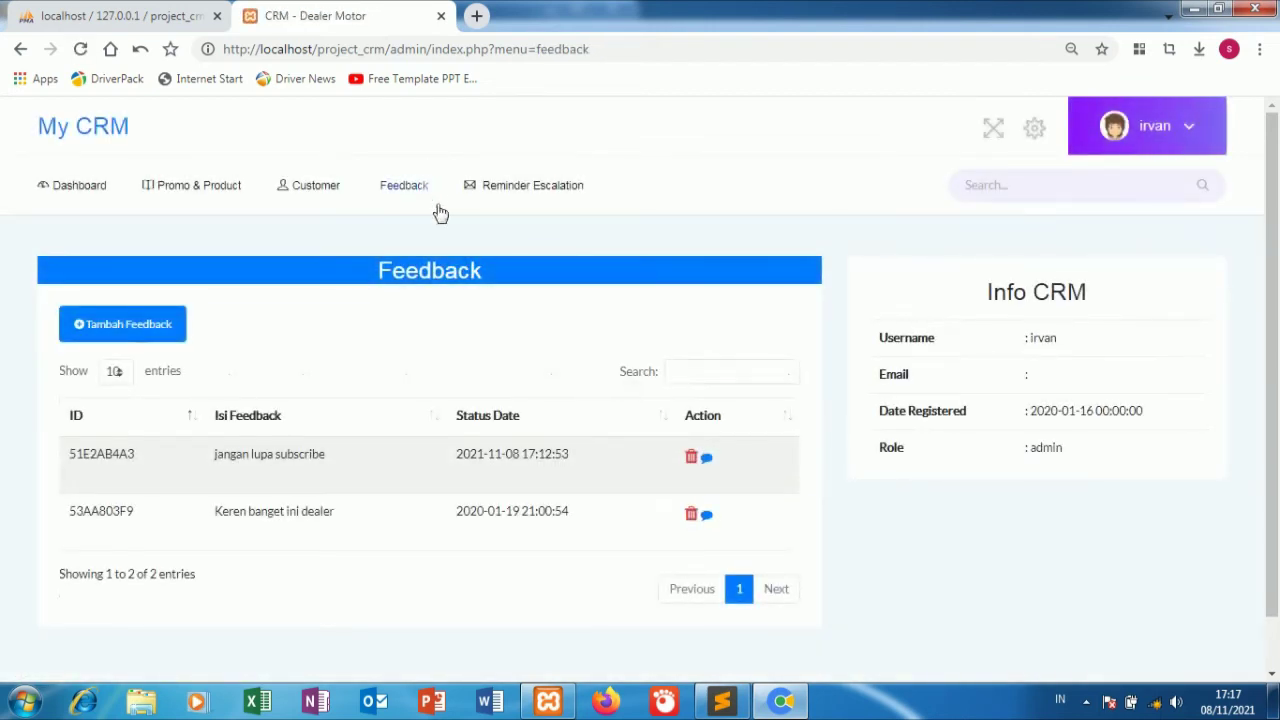
scroll(455, 250, "down", 1)
scroll(460, 266, "up", 1)
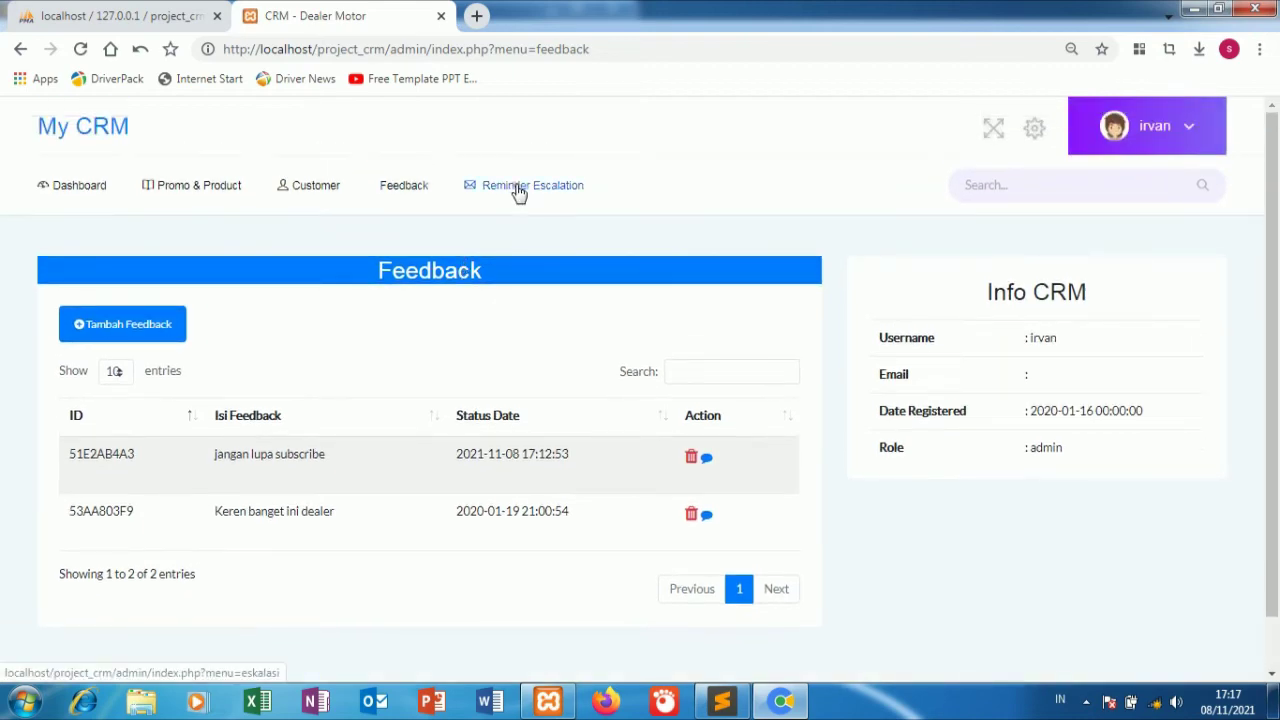
left_click(515, 188)
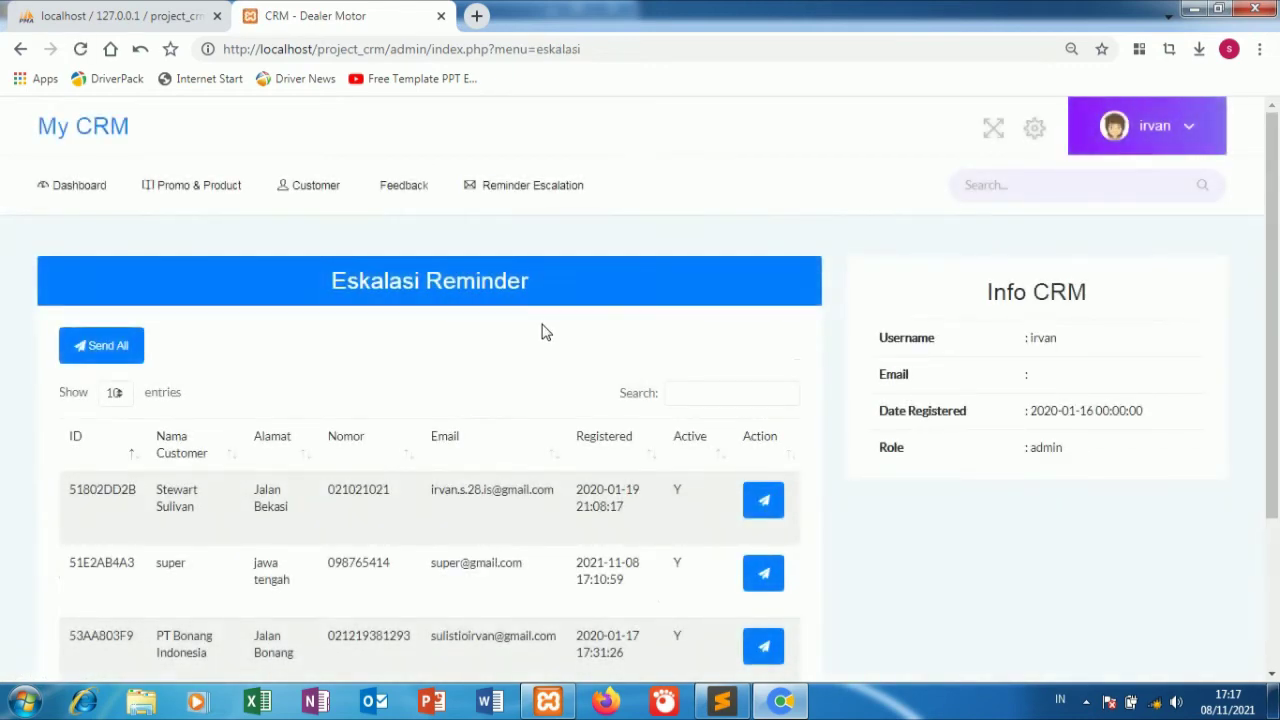
scroll(545, 331, "down", 3)
scroll(543, 331, "up", 3)
Show the Data Product table listing Harley Davidson, Satria FU 150 and Satria FU Inject.
left_click(230, 185)
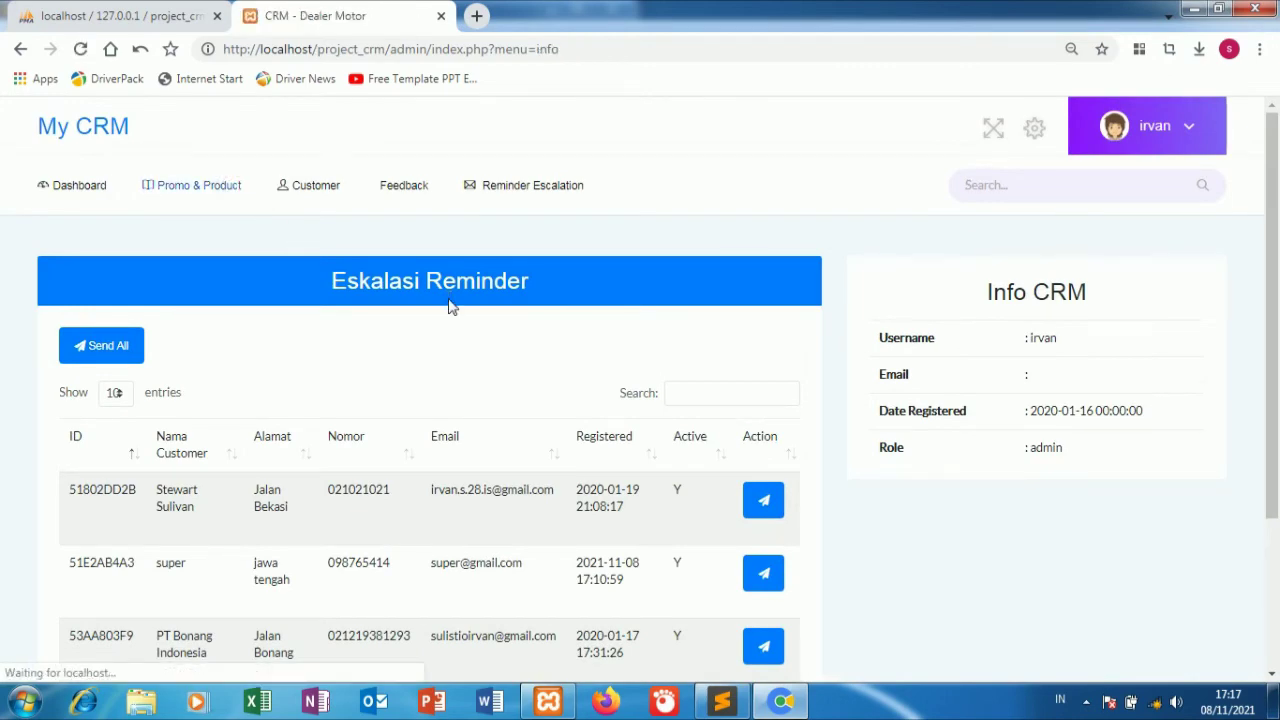
scroll(449, 307, "down", 7)
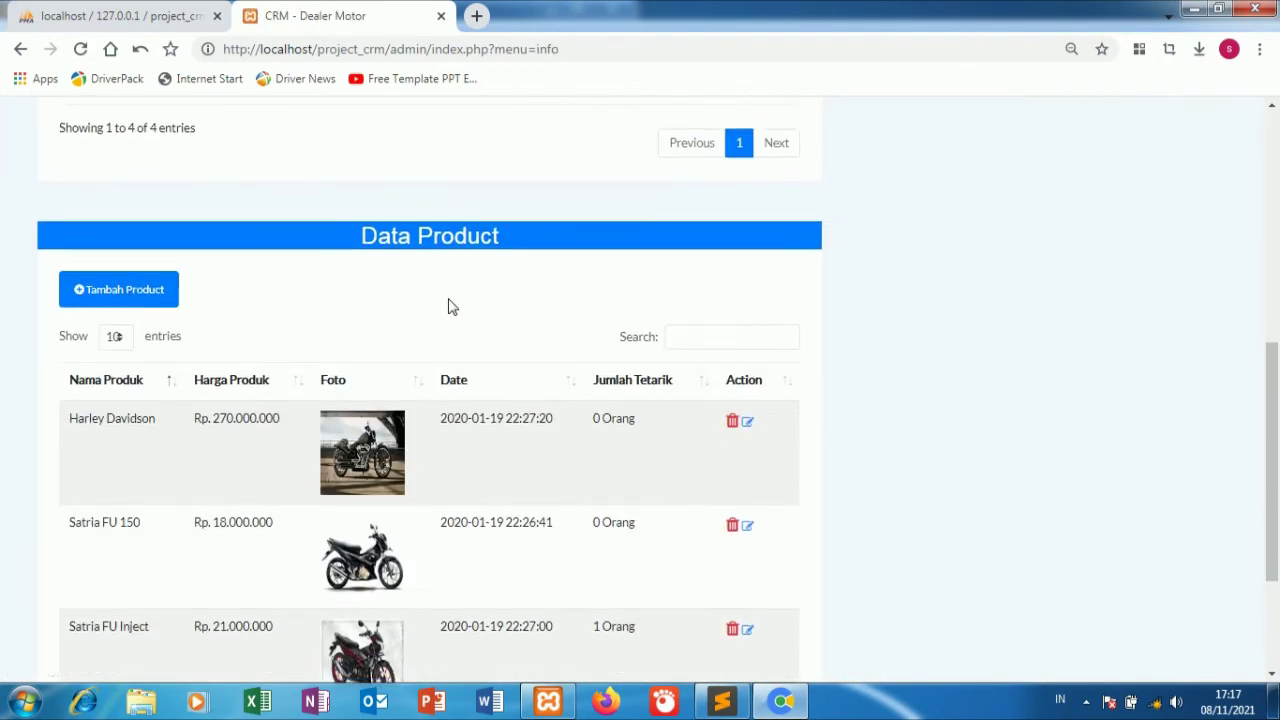
scroll(449, 307, "down", 1)
scroll(454, 314, "up", 5)
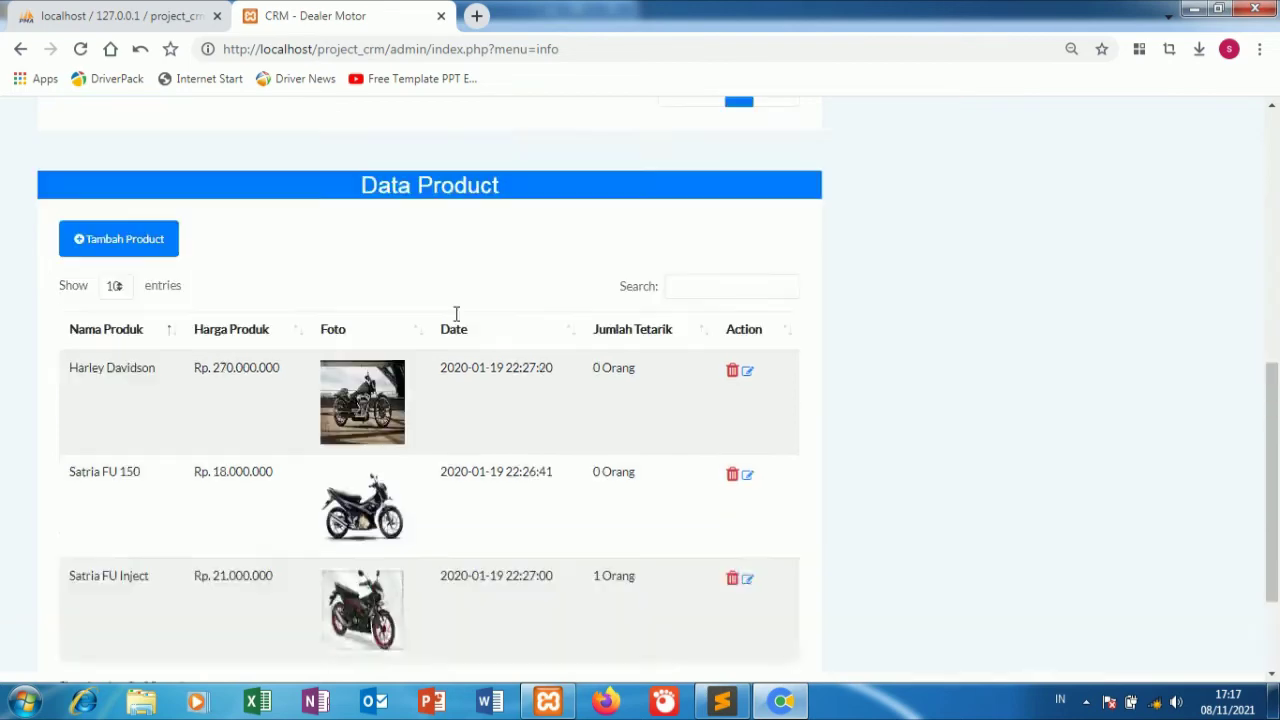
scroll(160, 470, "down", 3)
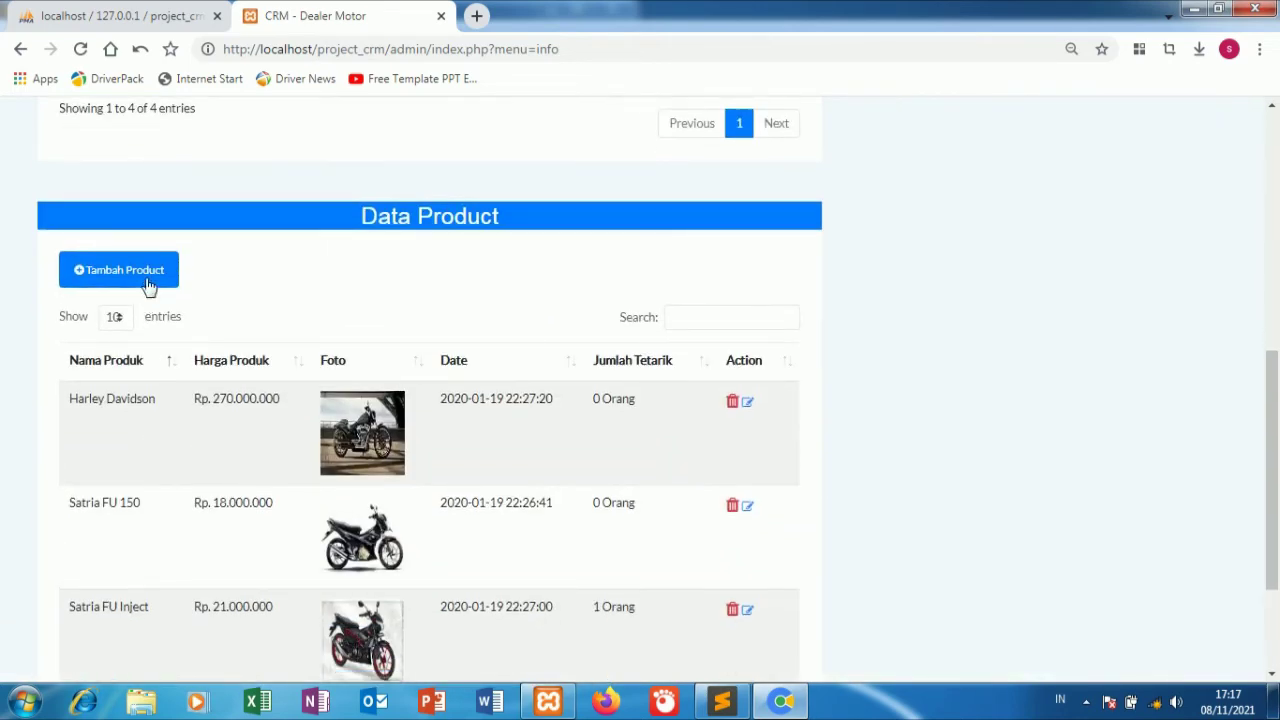
Start a new product named motor, priced 4.500.000, with a short description.
left_click(150, 273)
left_click(551, 245)
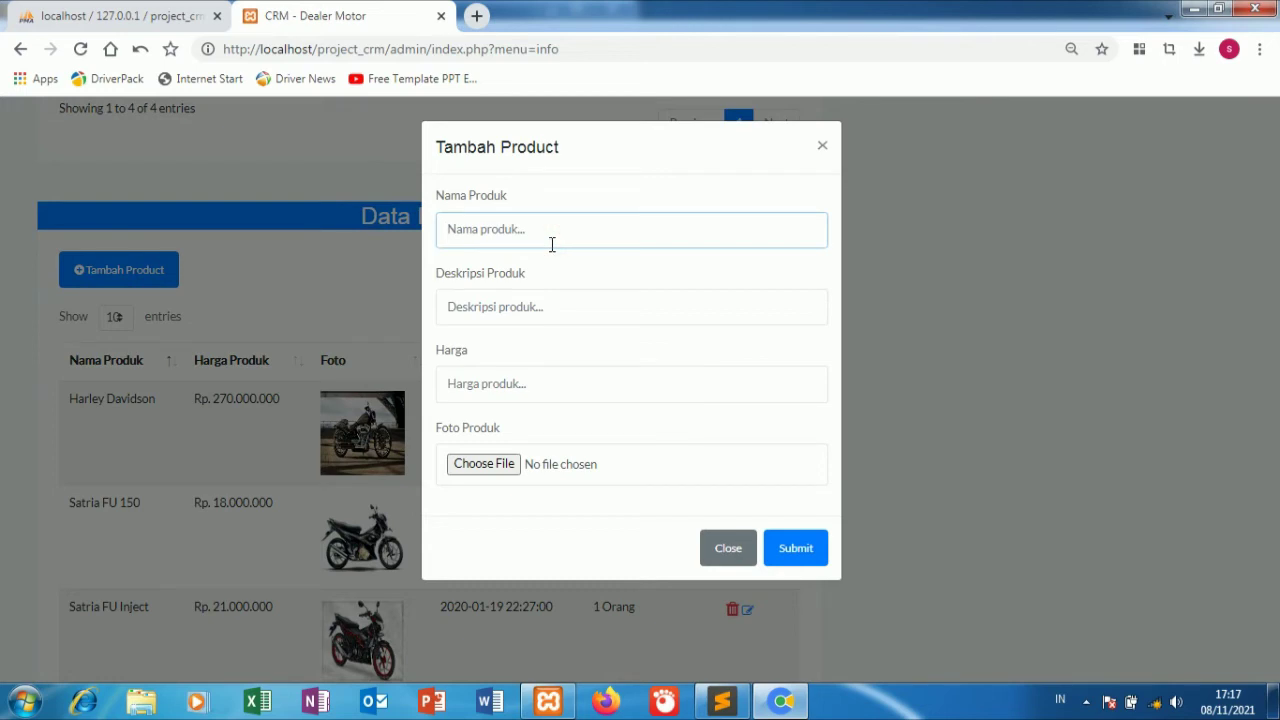
type("motor")
left_click(523, 300)
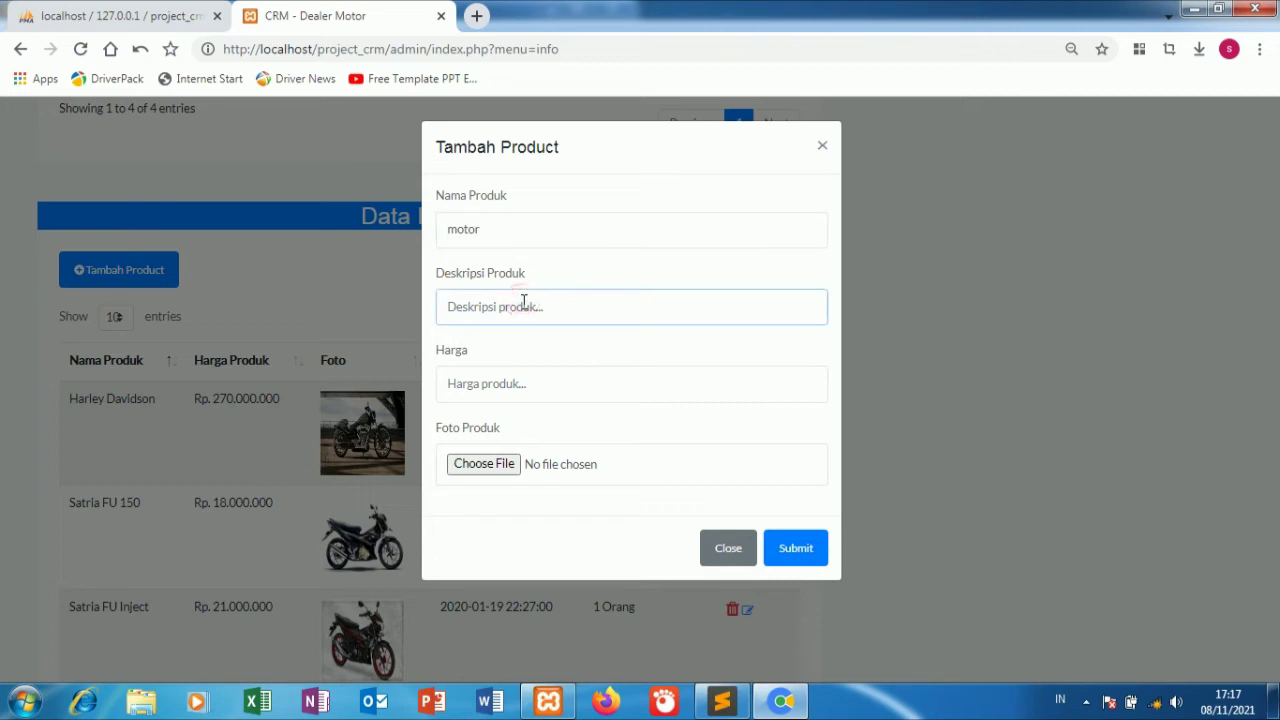
type("bagus")
left_click(488, 387)
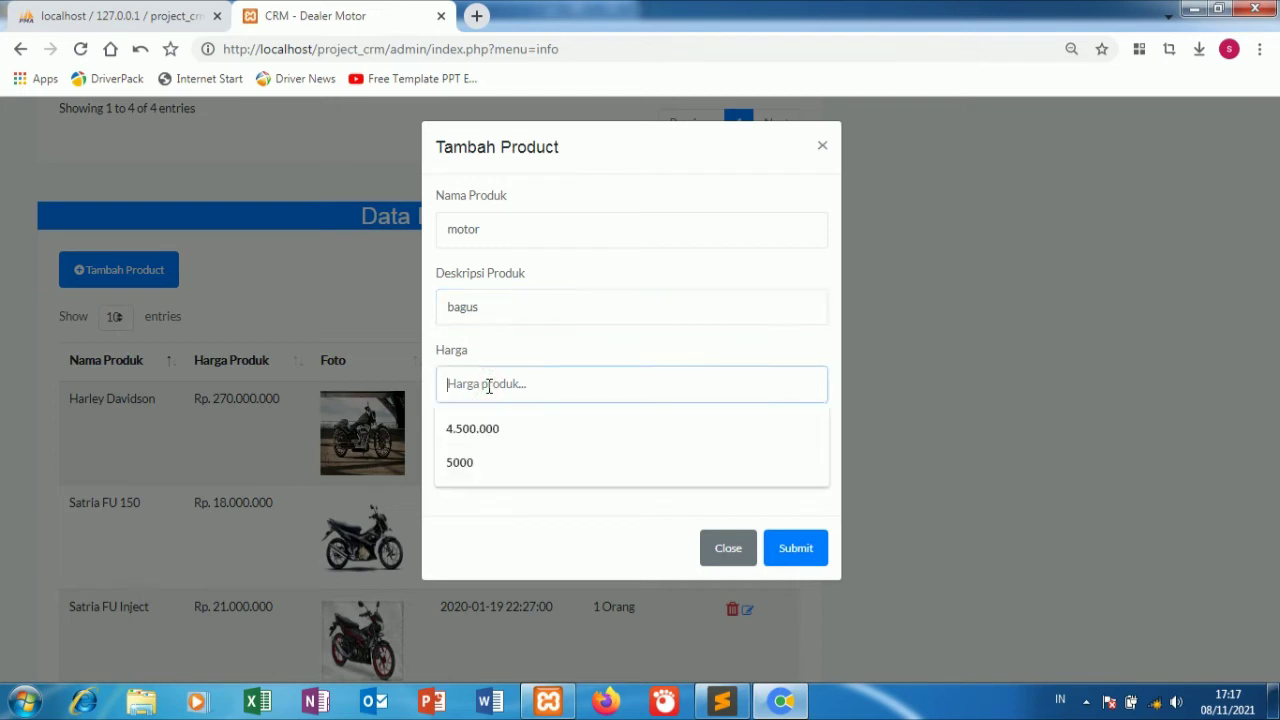
left_click(500, 428)
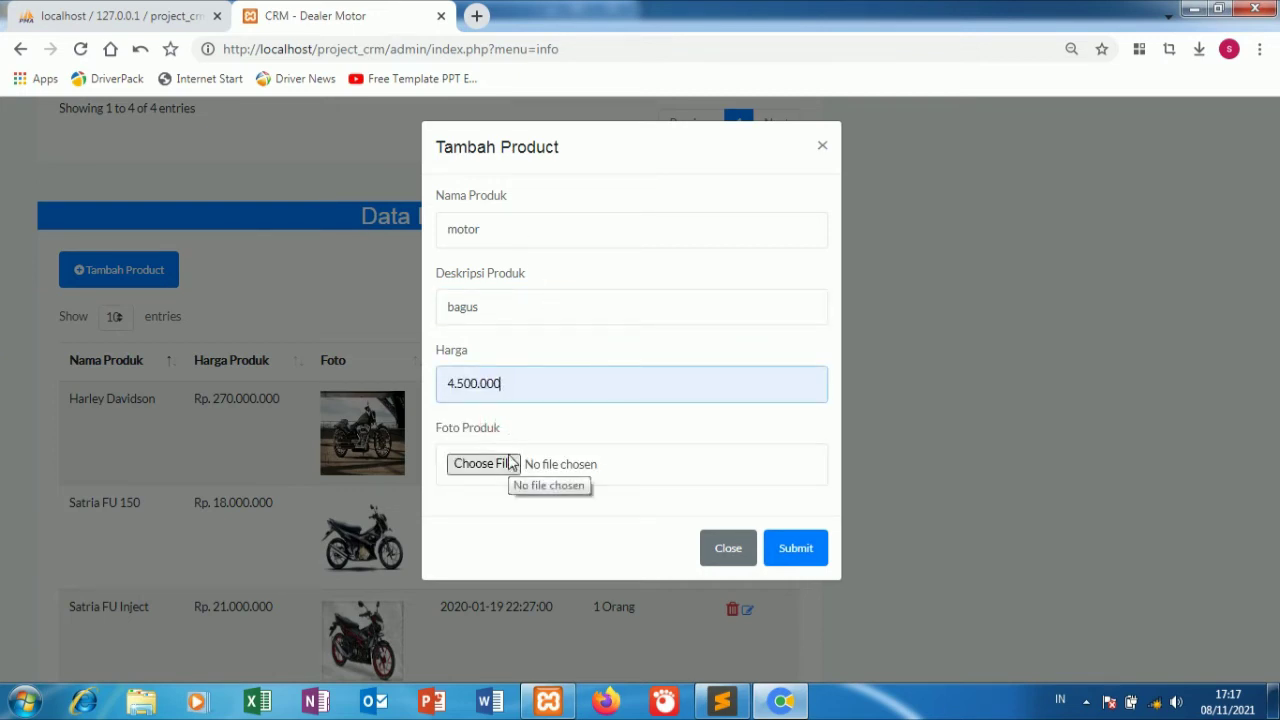
left_click(508, 308)
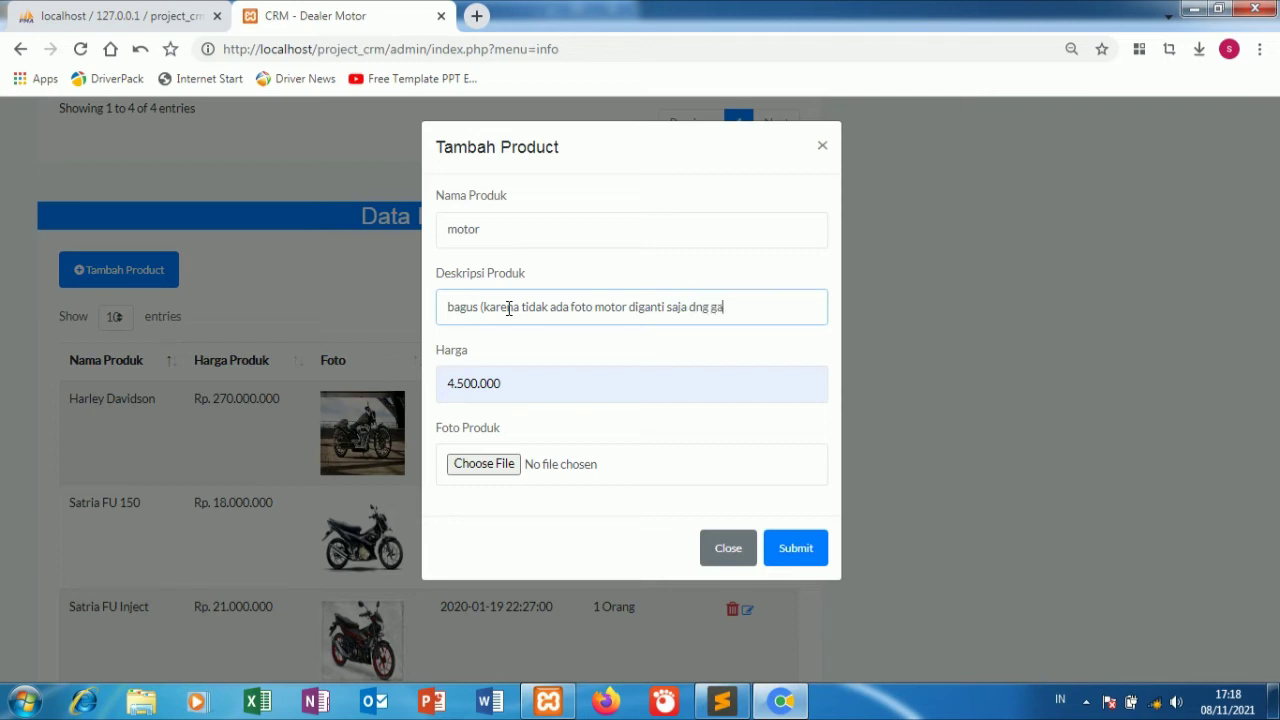
type("yang lain ya")
Attach the Windows logo image as the product photo and submit the product.
left_click(480, 470)
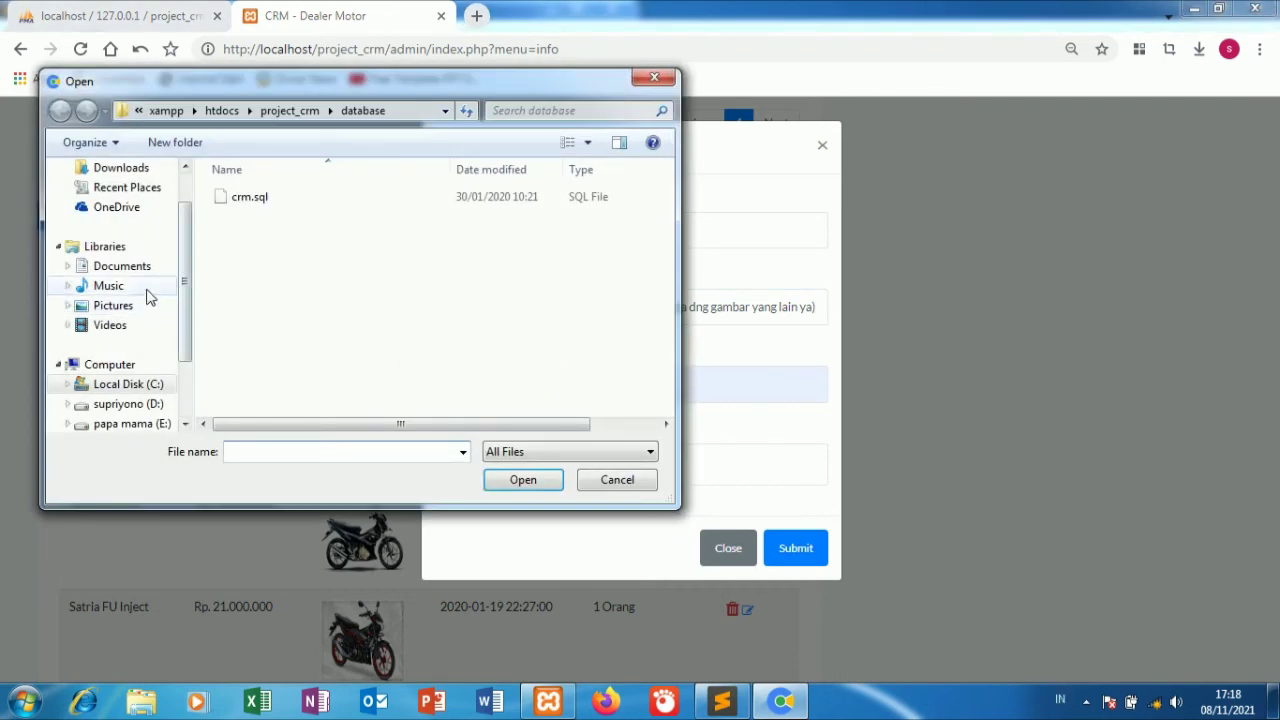
left_click(145, 287)
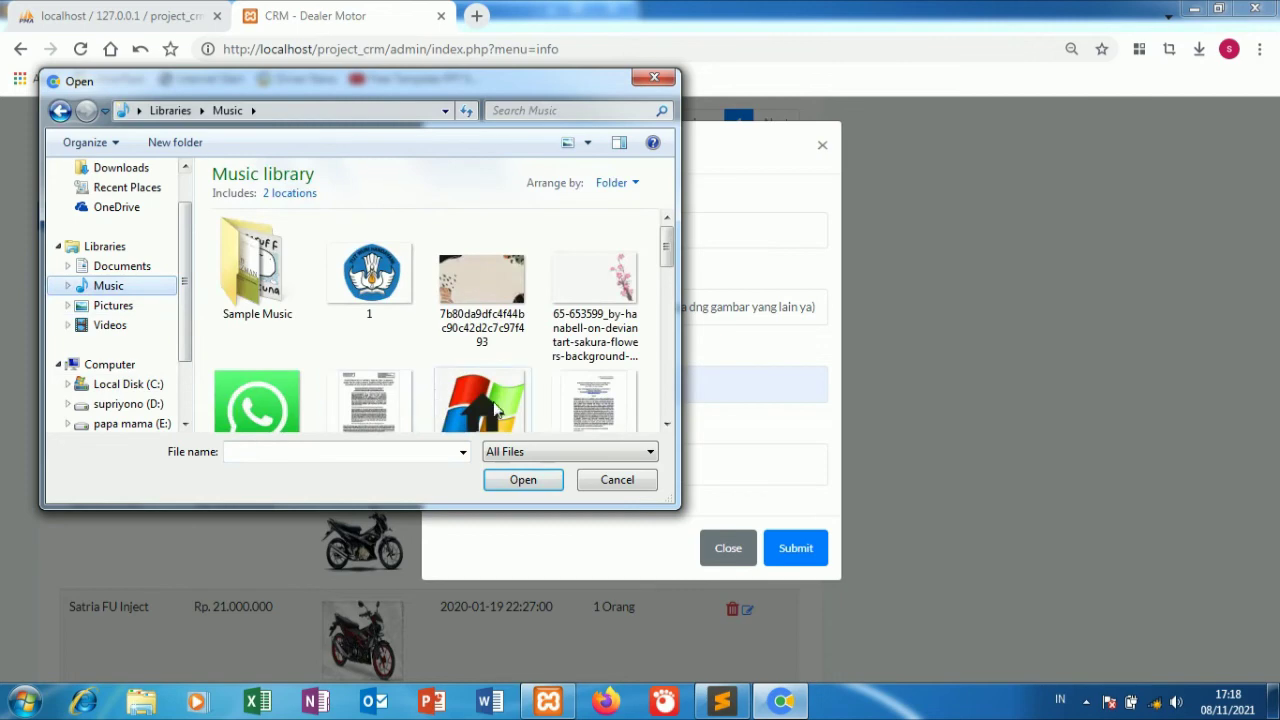
left_click(492, 403)
left_click(497, 481)
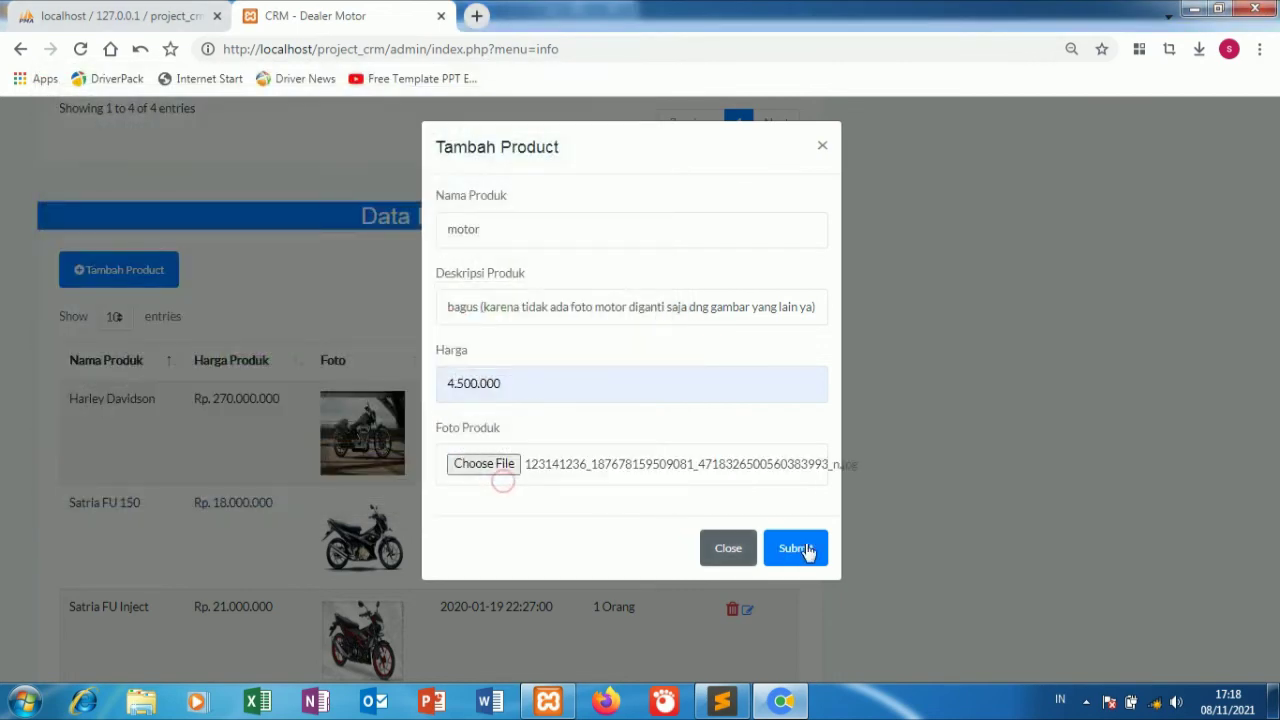
left_click(810, 550)
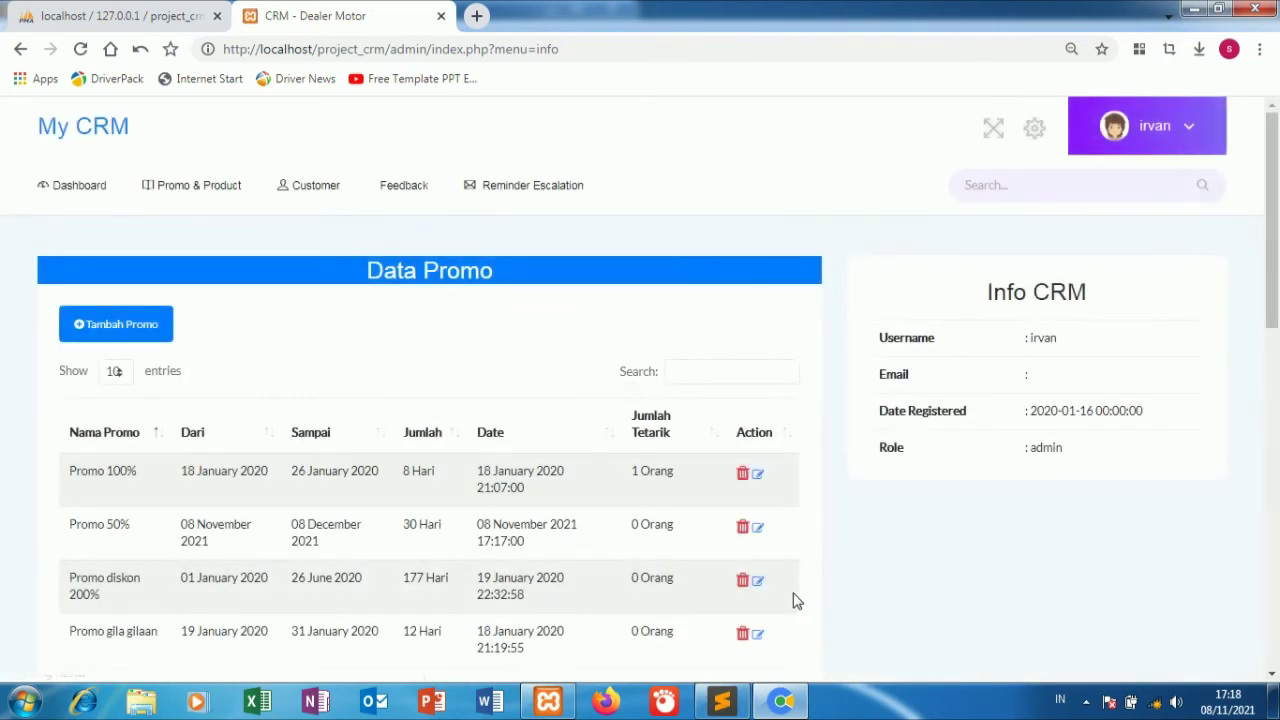
scroll(797, 600, "down", 8)
scroll(797, 600, "up", 7)
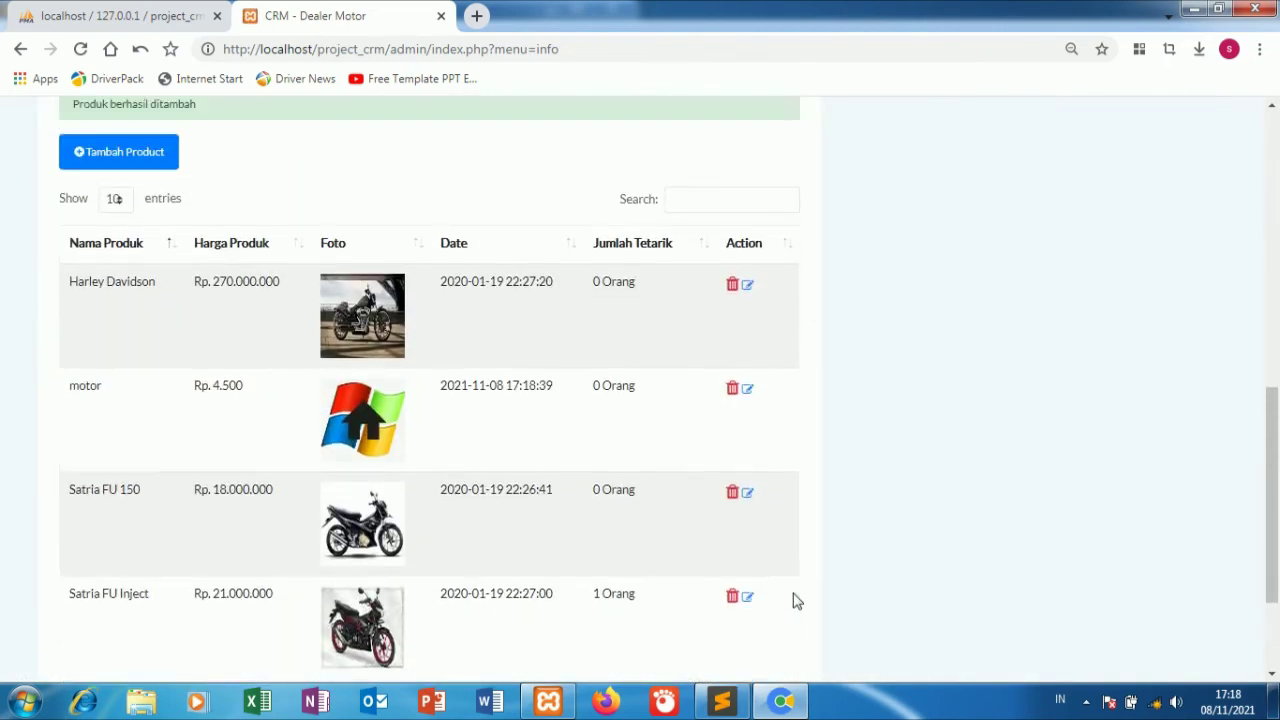
scroll(787, 596, "up", 2)
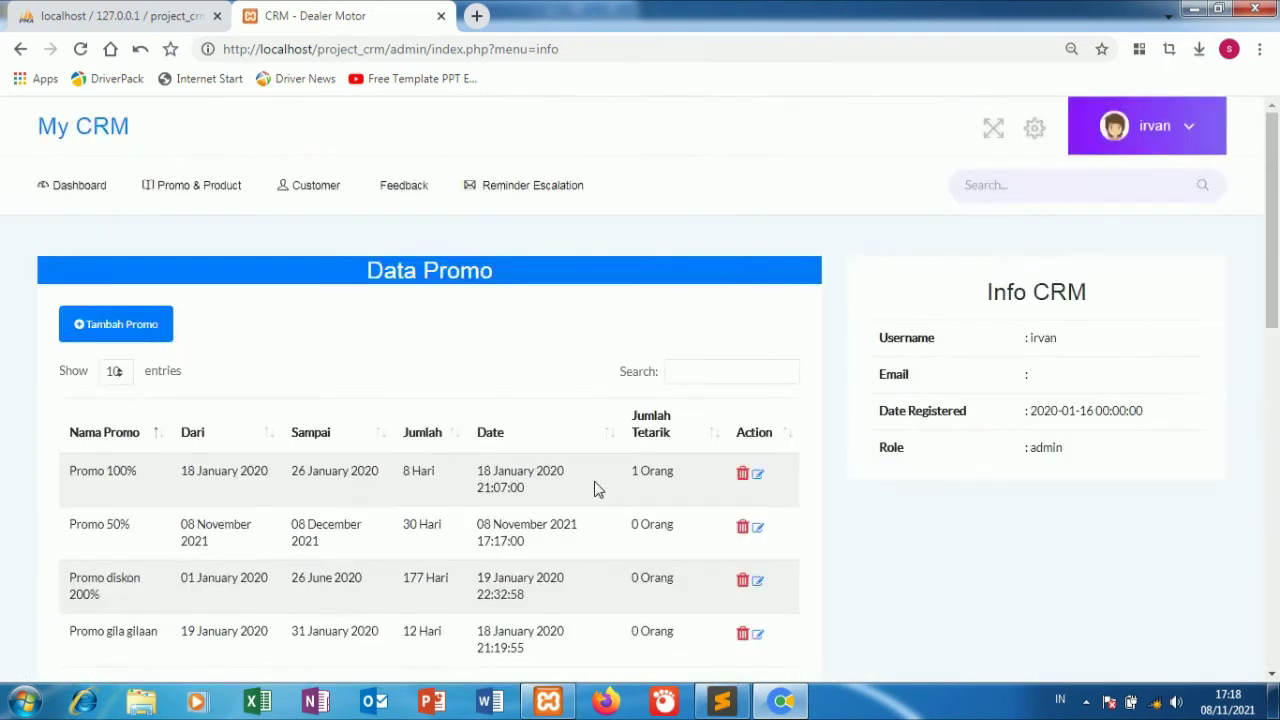
Open the reminder escalation list and check, then dismiss, the first customer's reminder options.
left_click(495, 187)
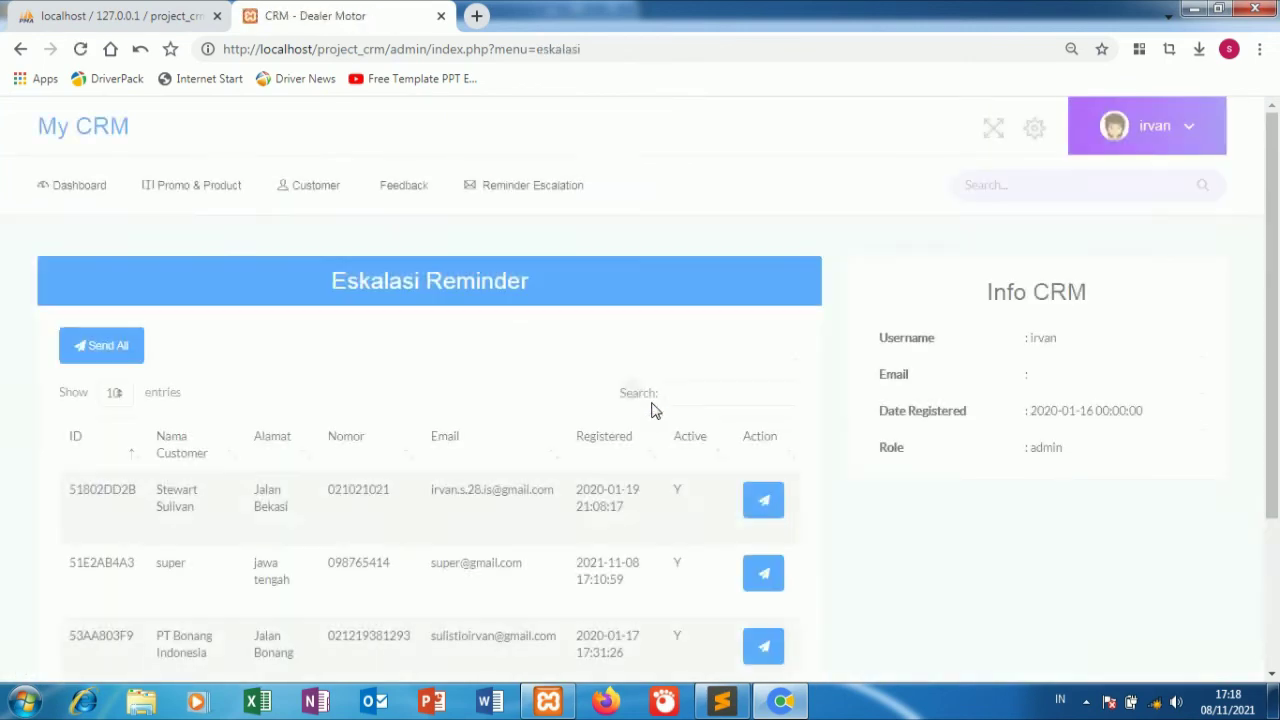
scroll(651, 410, "down", 2)
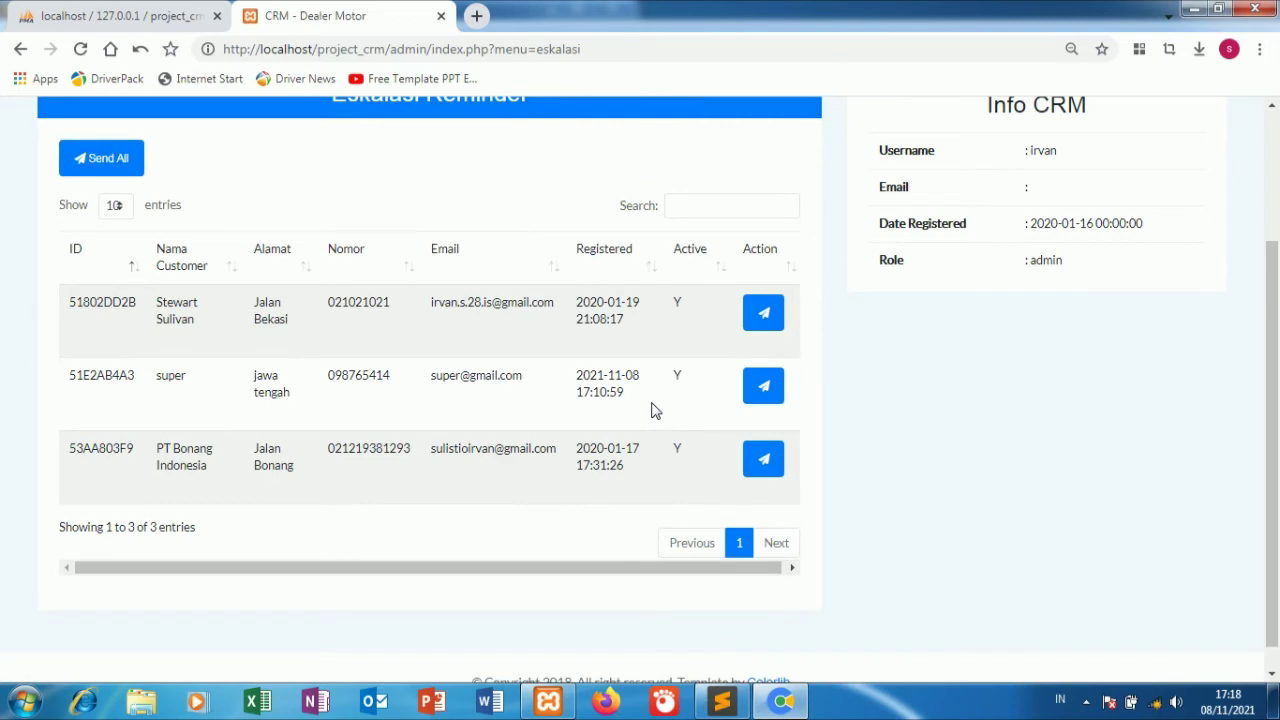
left_click(763, 314)
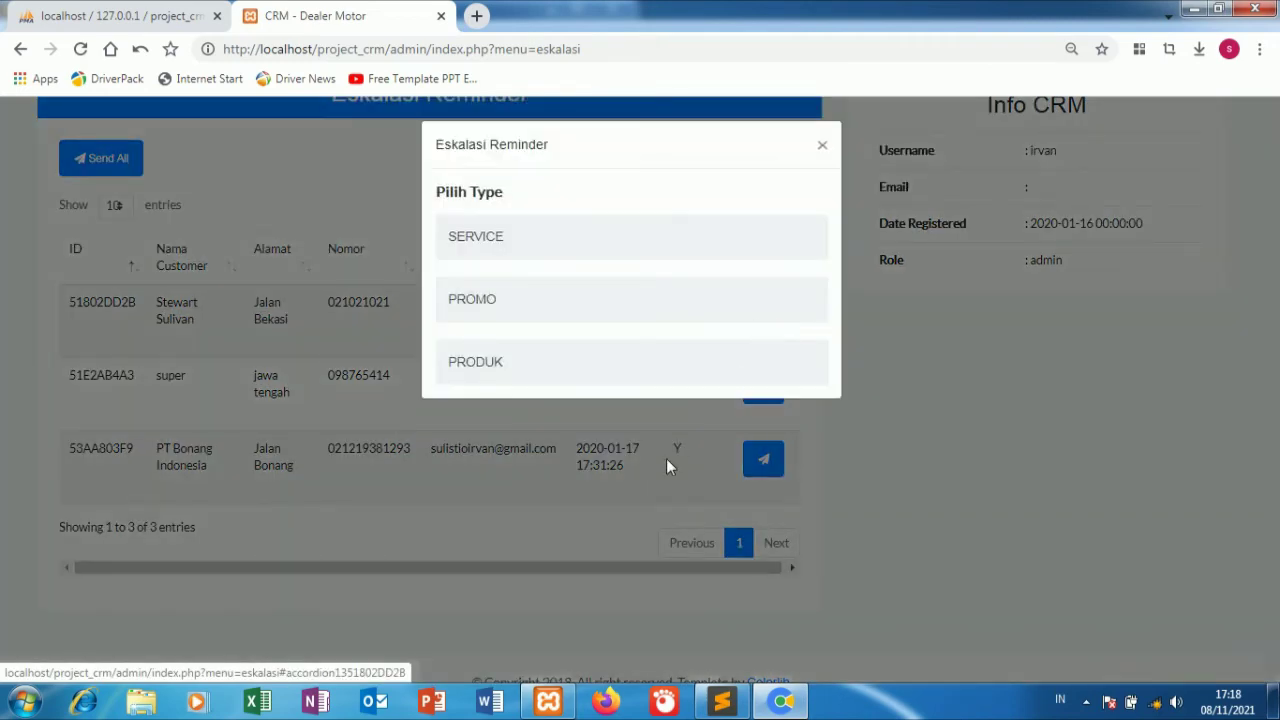
left_click(666, 458)
Send the Service Diskon 30 % reminder to the third customer, then return to the dashboard.
left_click(760, 462)
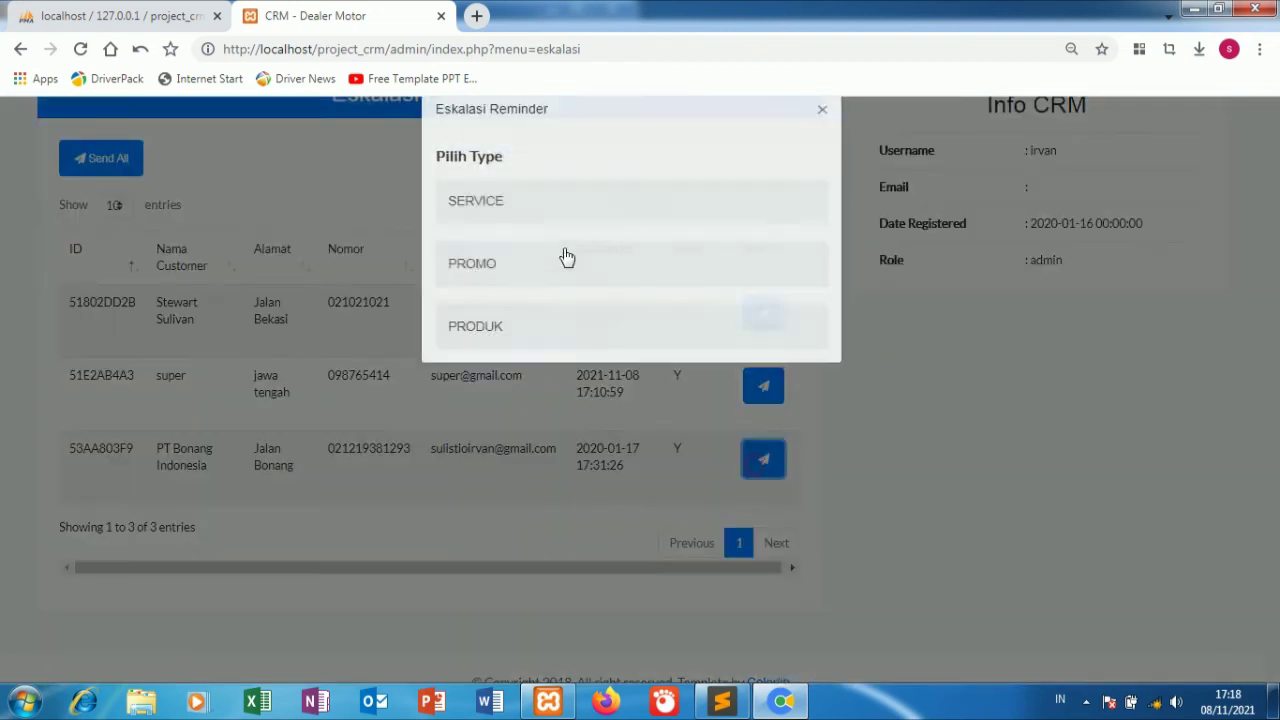
left_click(552, 254)
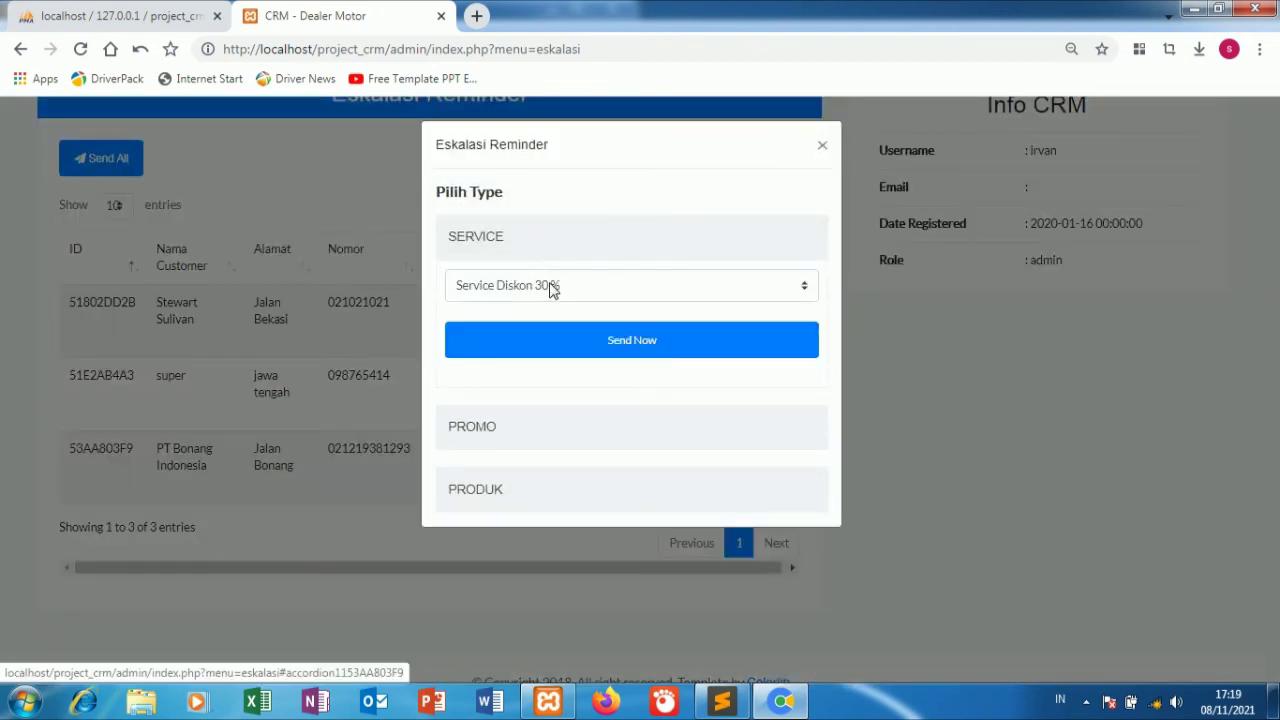
left_click(551, 286)
left_click(548, 285)
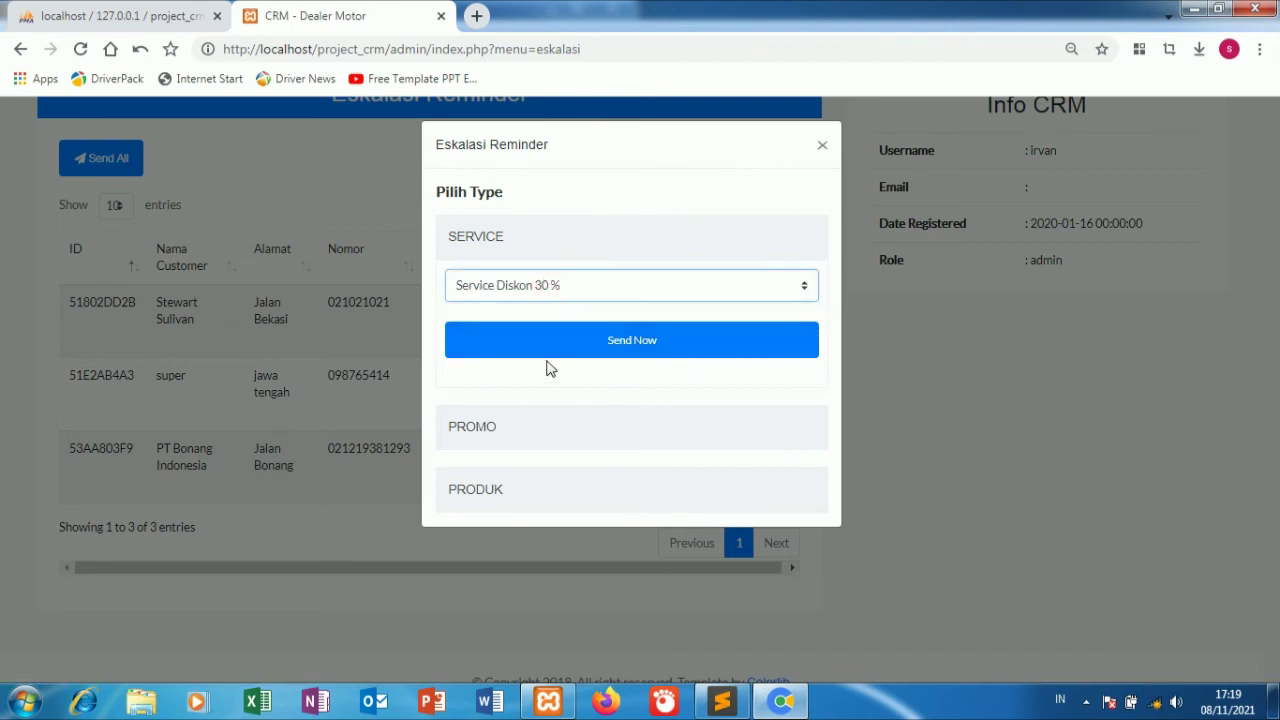
left_click(928, 400)
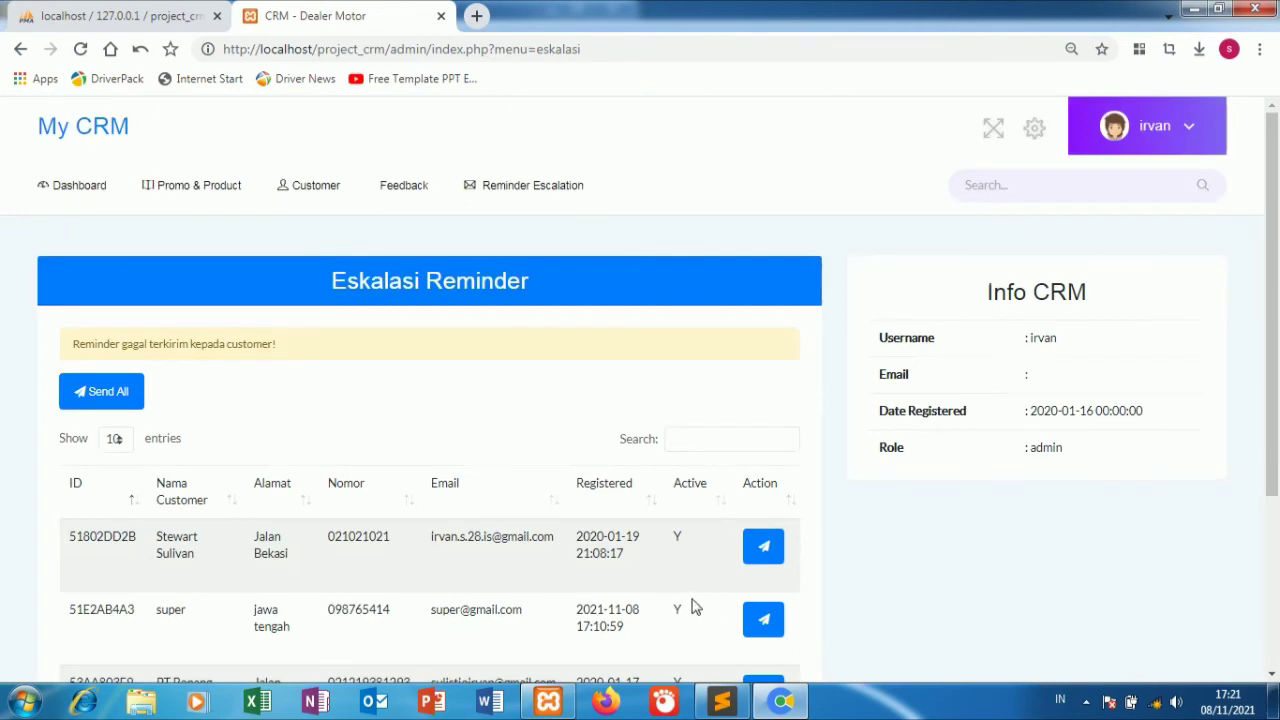
left_click(96, 192)
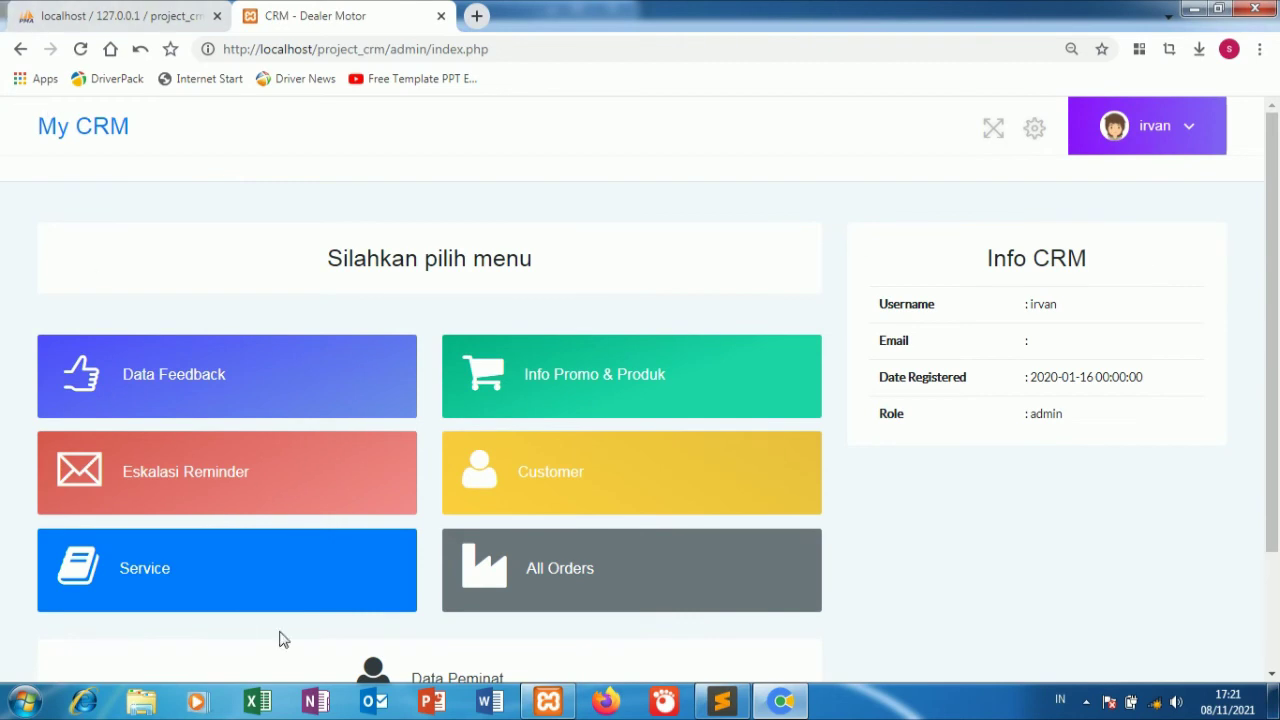
Add service 'service diskon 50%' with description 'biasalah', type PERPANJANG BPKB, price 500000.
left_click(281, 551)
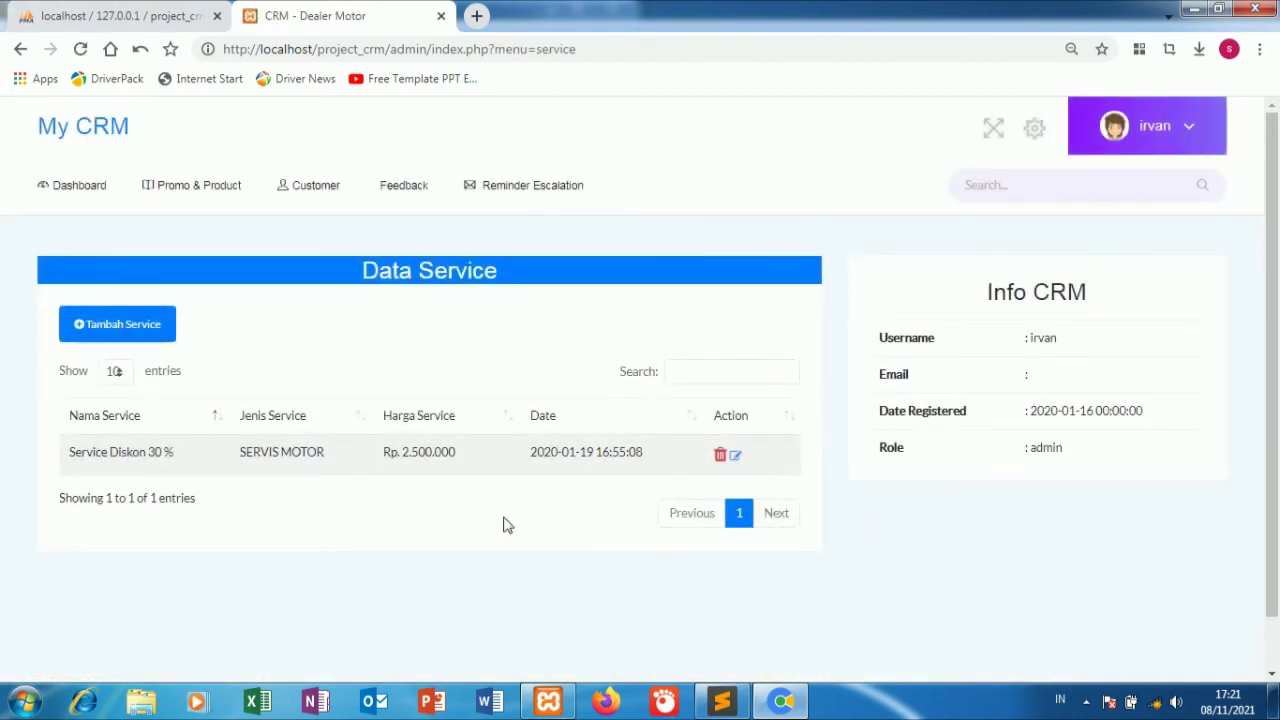
left_click(145, 343)
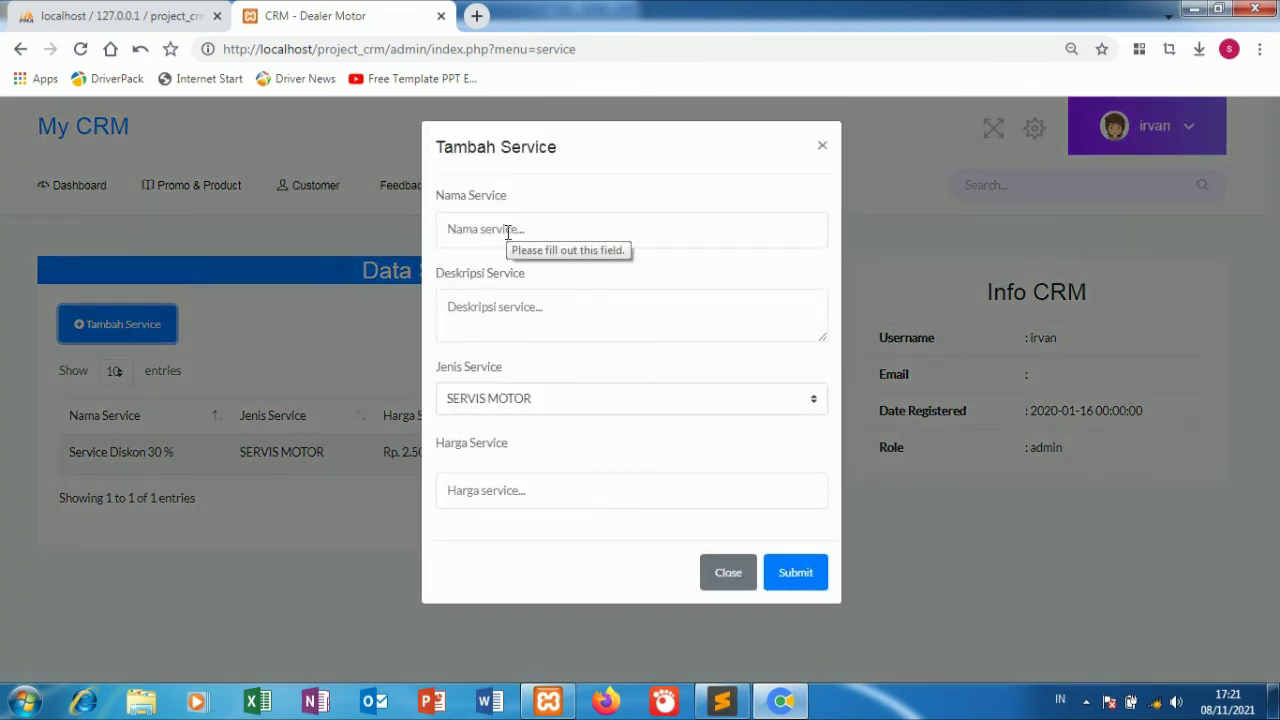
left_click(508, 230)
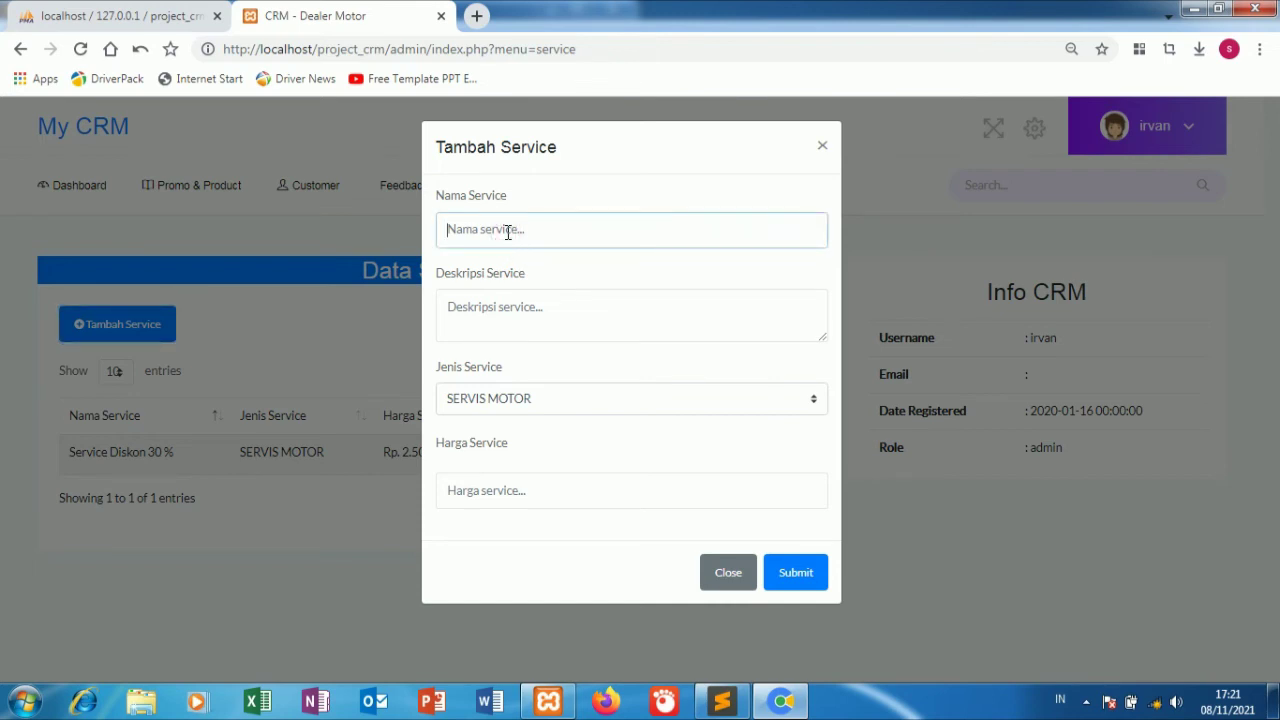
type("service diskon 50%")
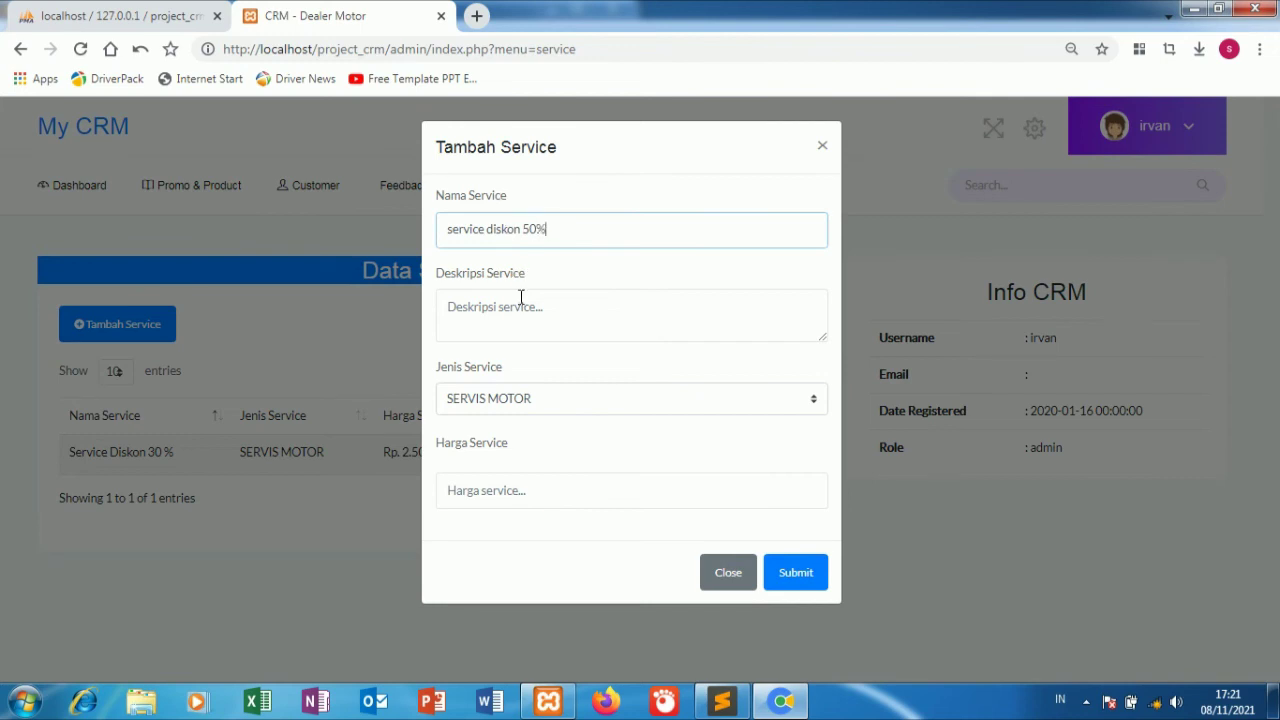
left_click(528, 333)
type("b")
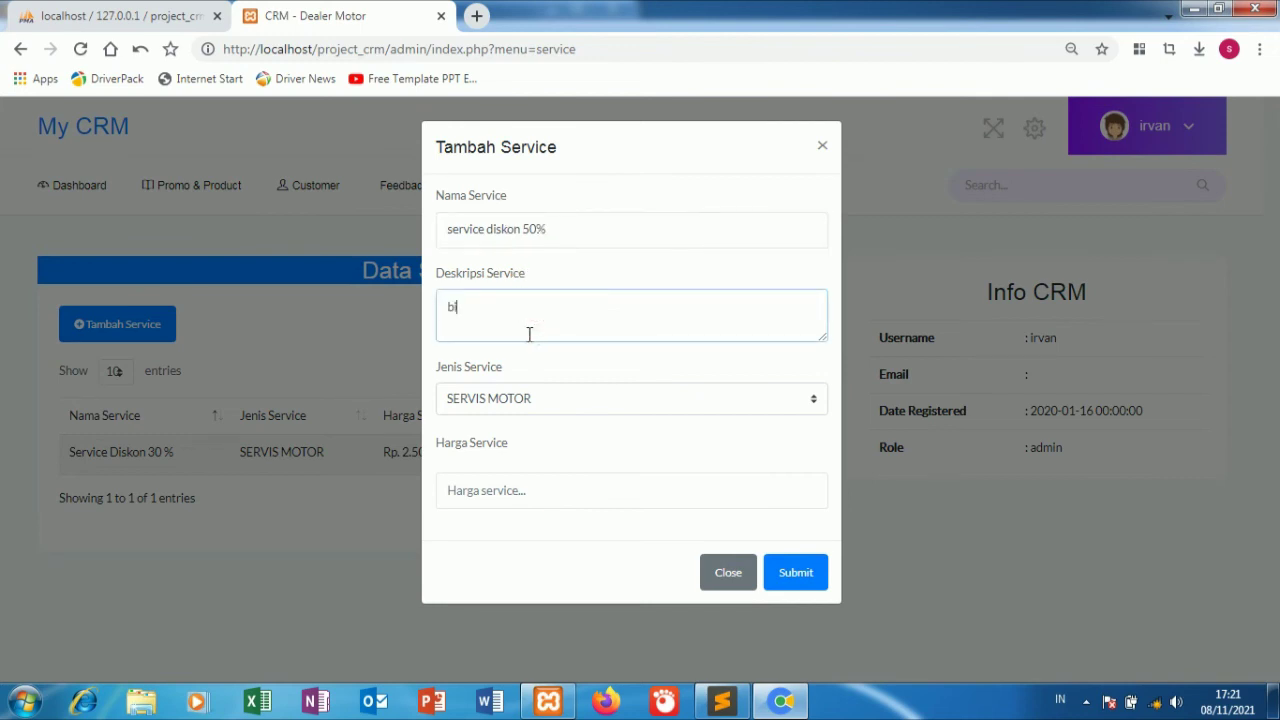
type("iasalah")
left_click(538, 405)
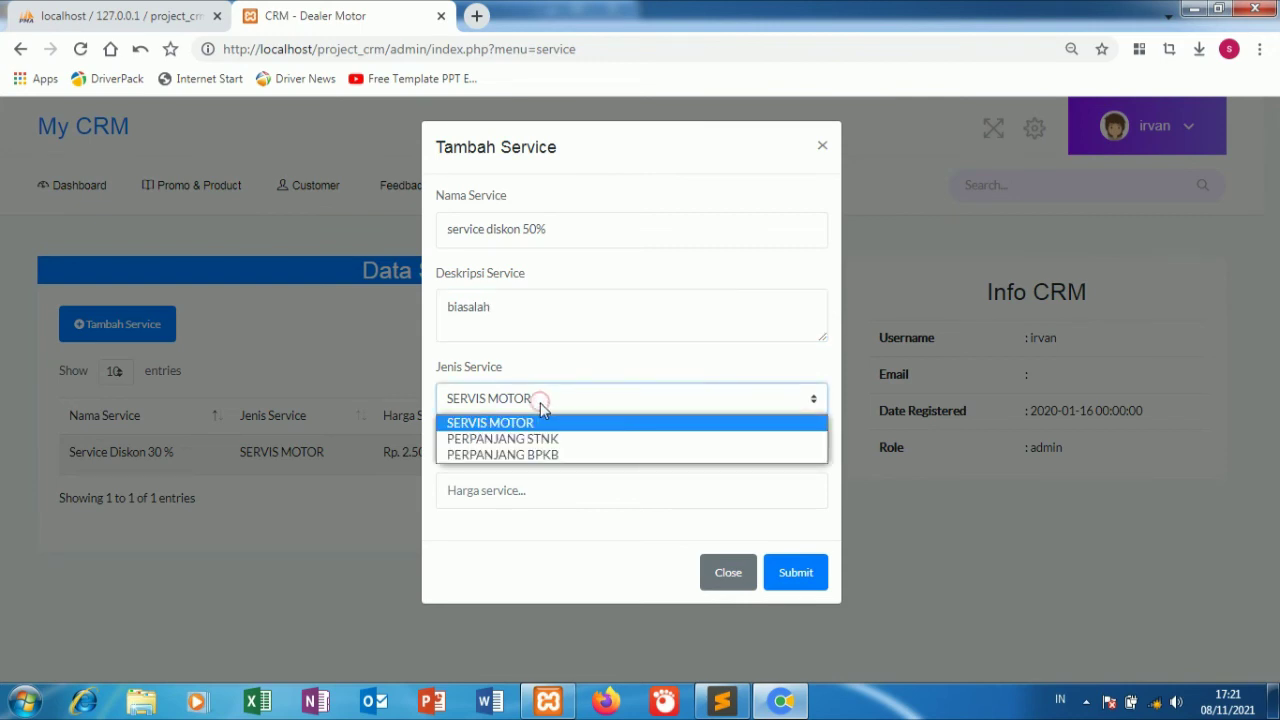
left_click(550, 455)
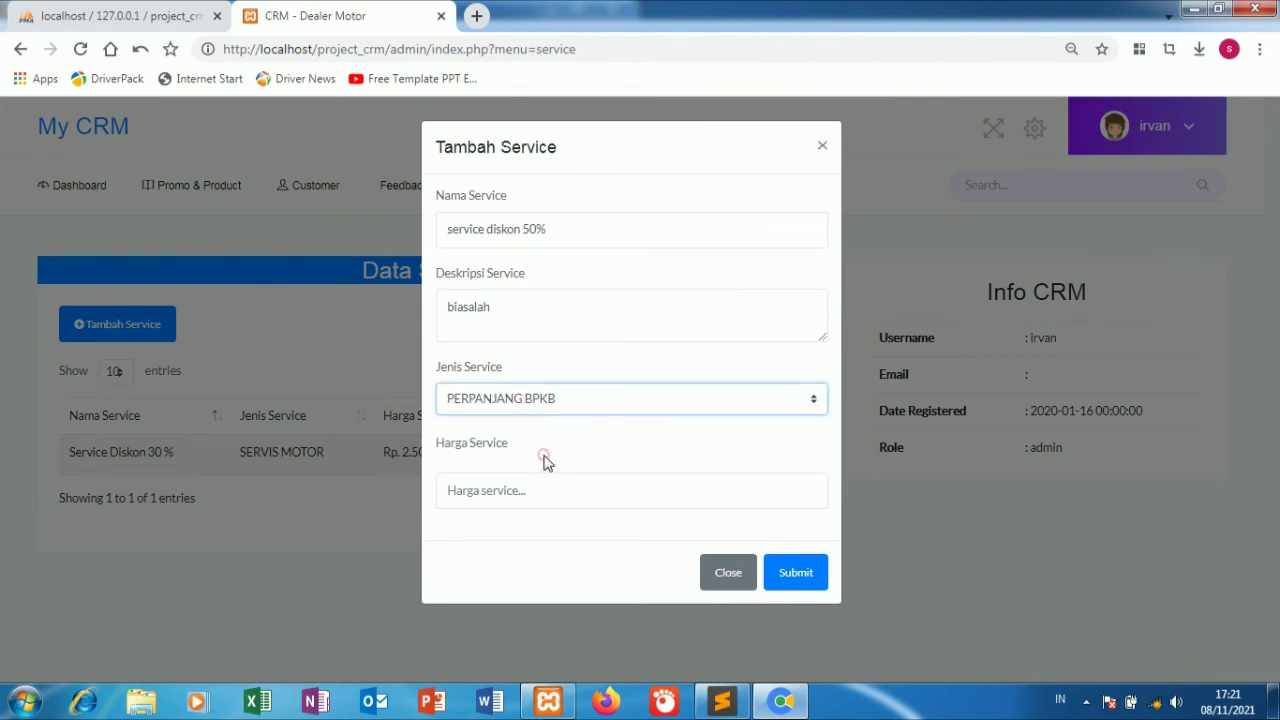
left_click(541, 485)
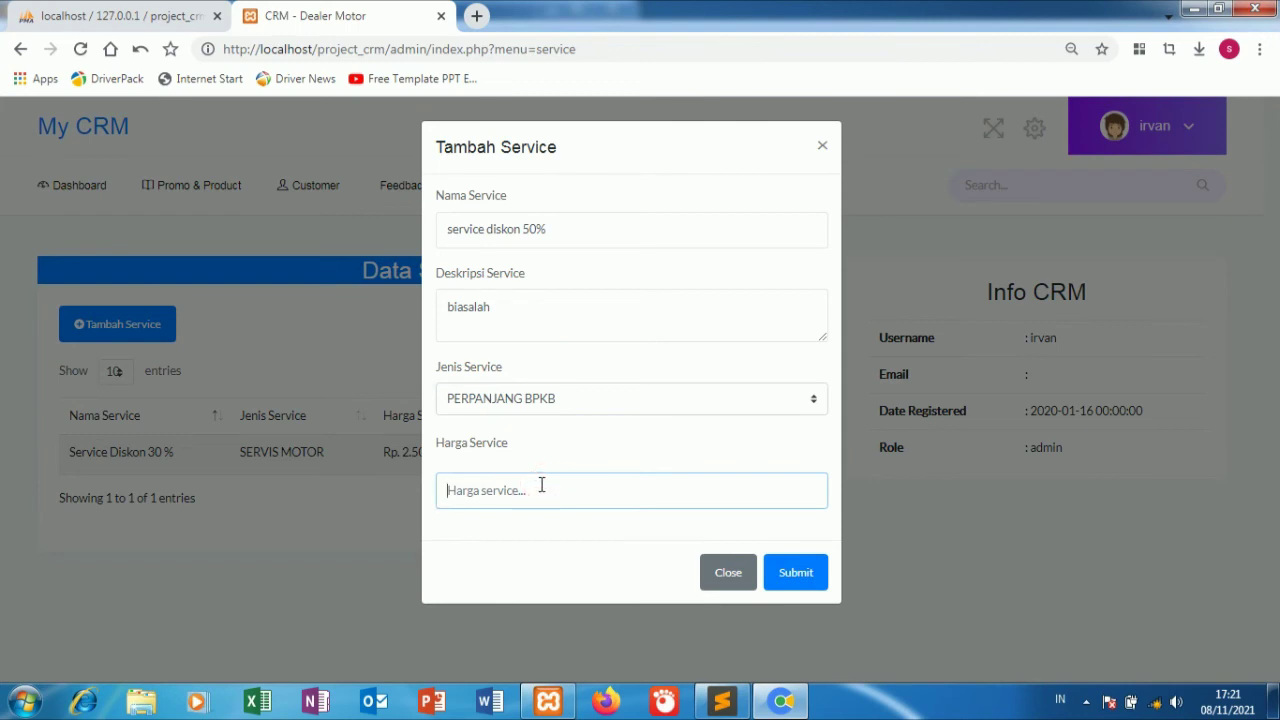
type("500000")
left_click(786, 584)
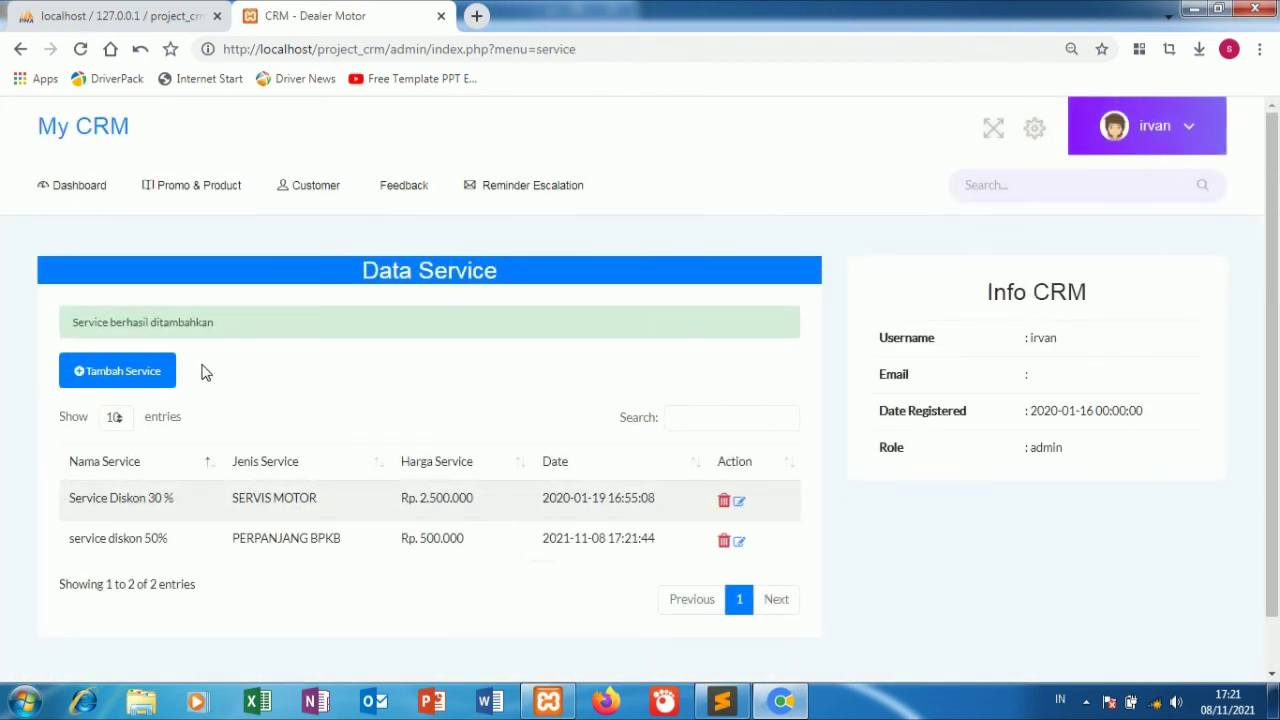
From the dashboard, review the reminder escalation list.
left_click(100, 186)
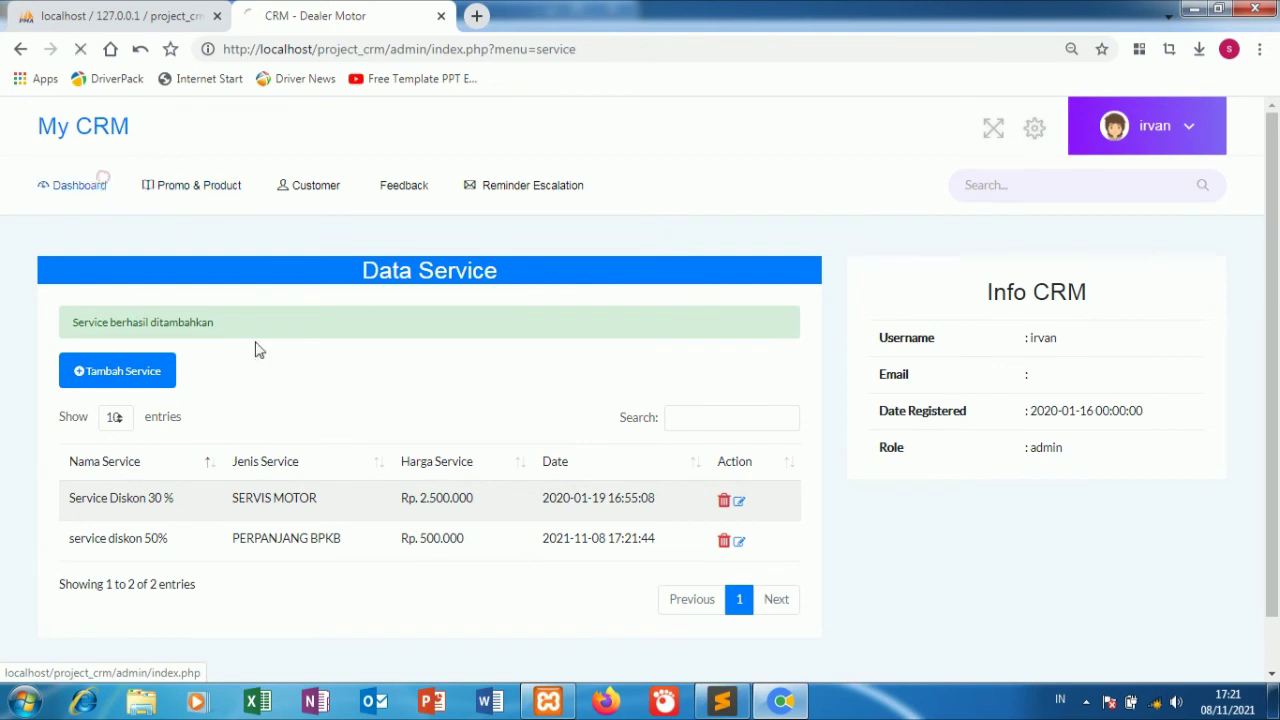
scroll(362, 380, "down", 1)
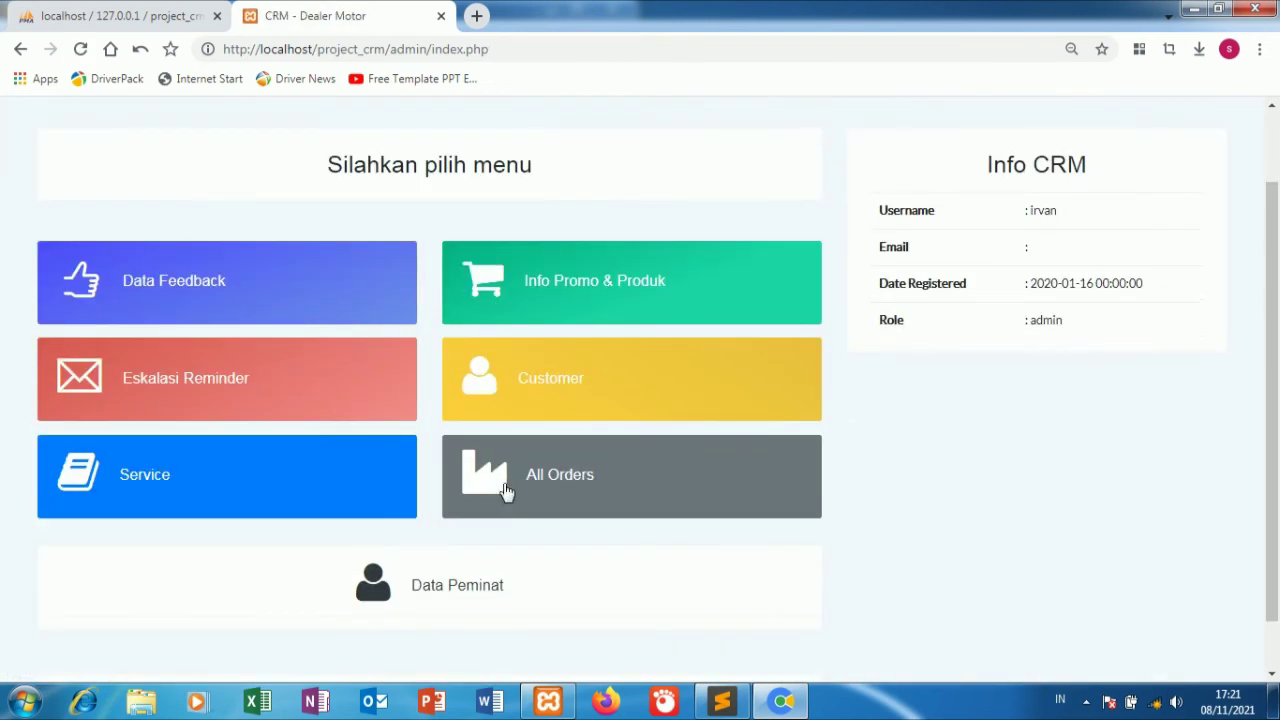
left_click(310, 396)
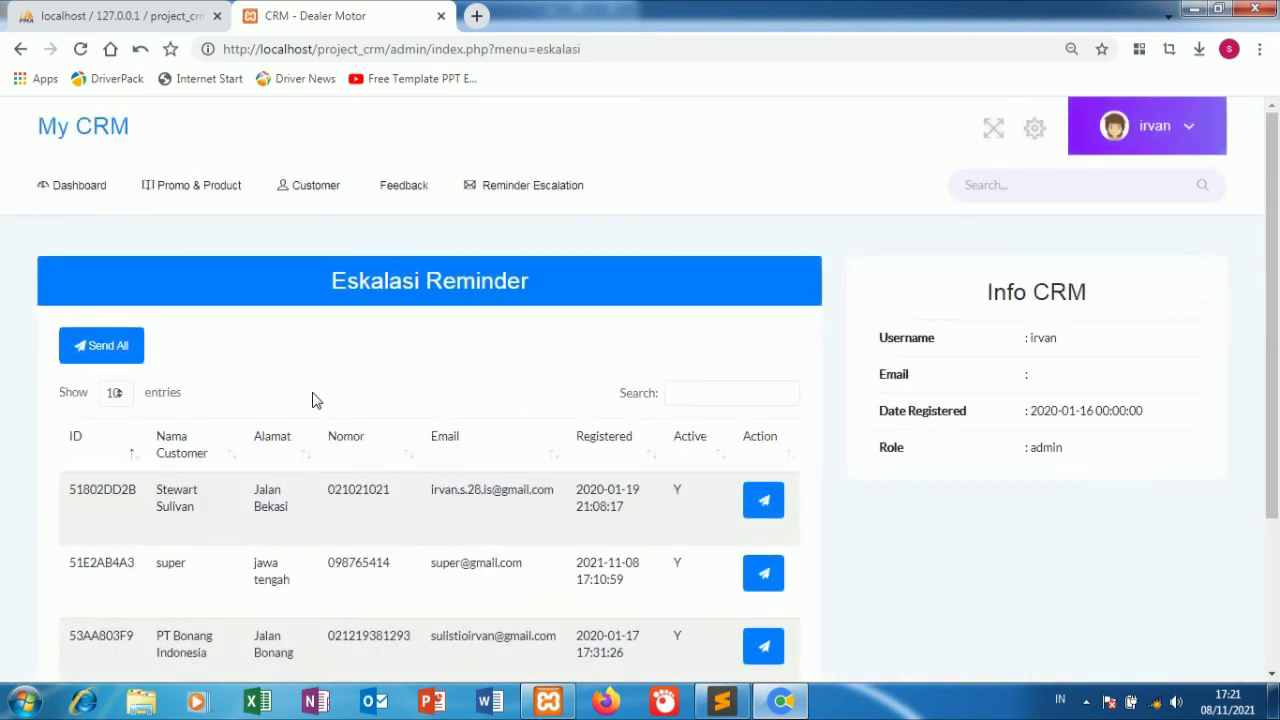
scroll(245, 366, "down", 3)
scroll(246, 369, "up", 3)
Review the promo and product data list.
left_click(80, 186)
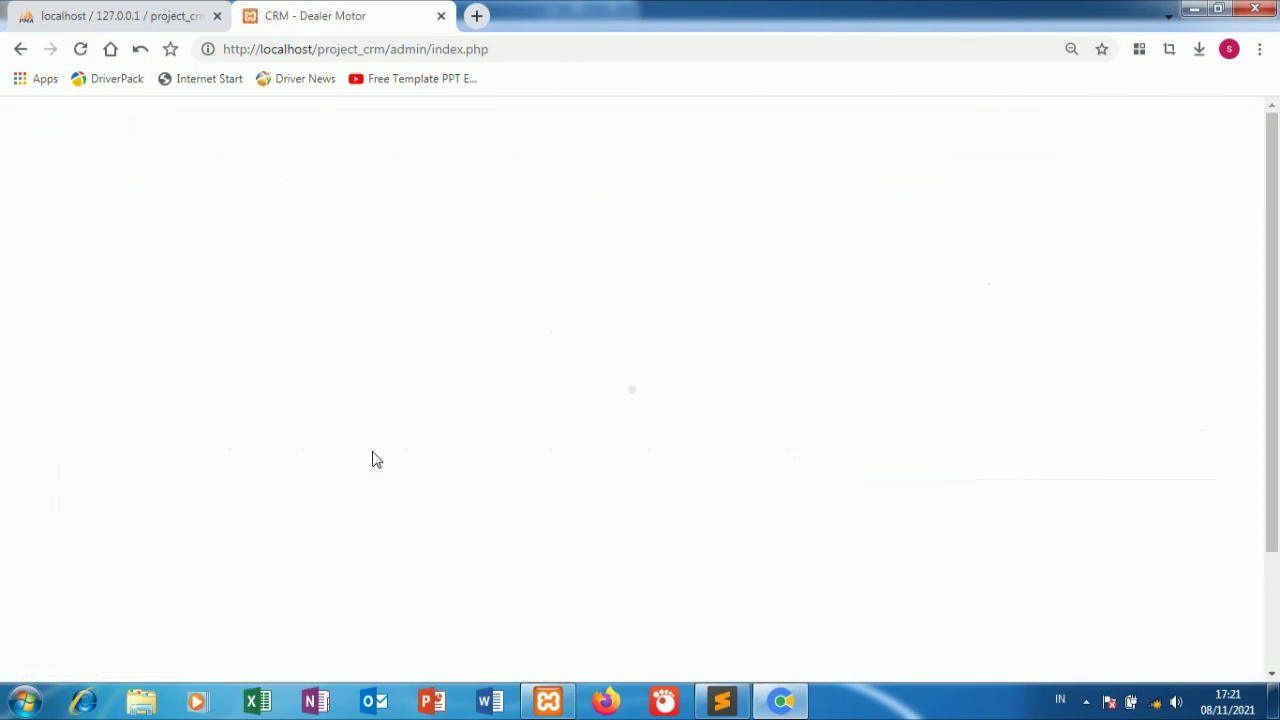
left_click(582, 405)
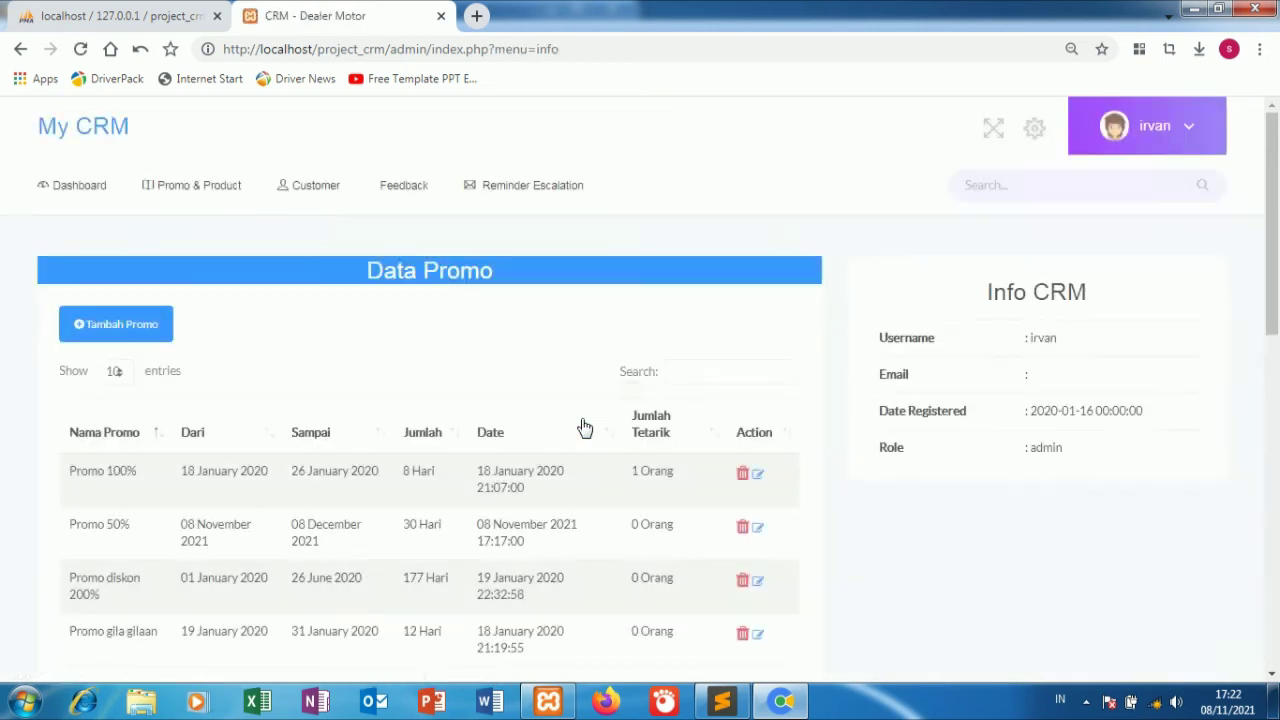
scroll(583, 423, "down", 5)
scroll(583, 423, "up", 5)
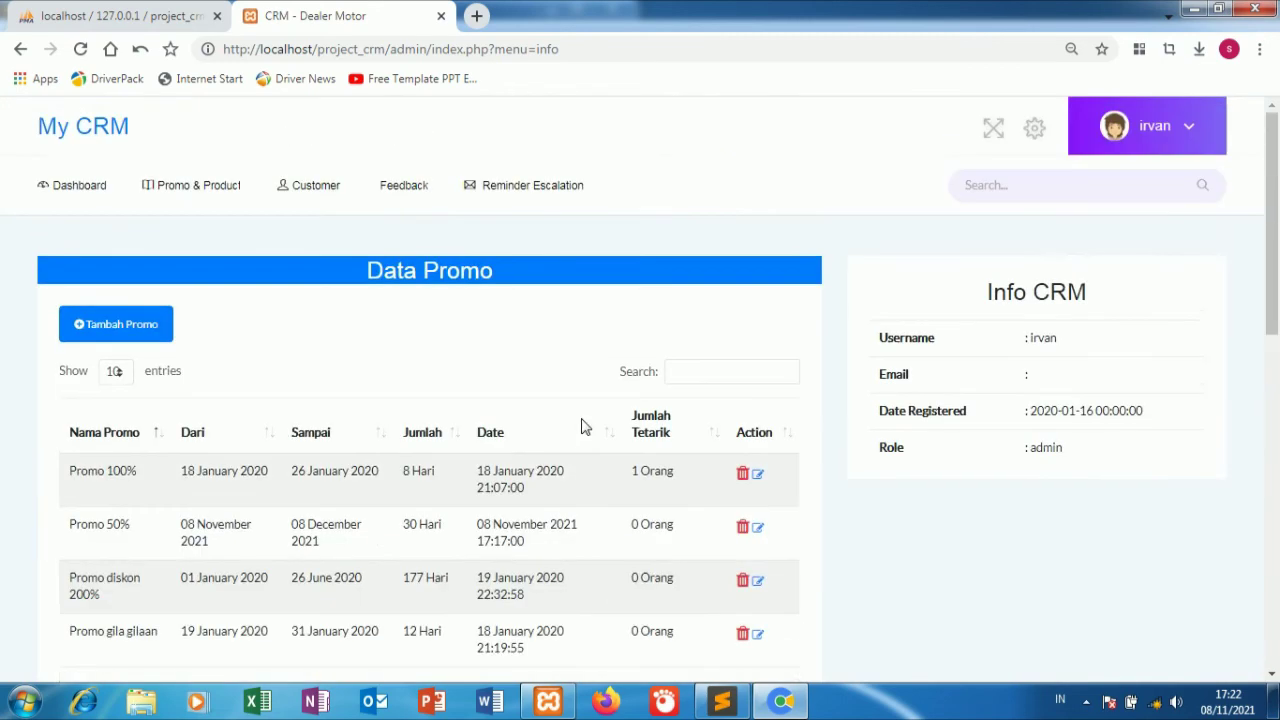
Check the interested-customers list showing the Satria FU 150 interest, then go back home.
left_click(77, 190)
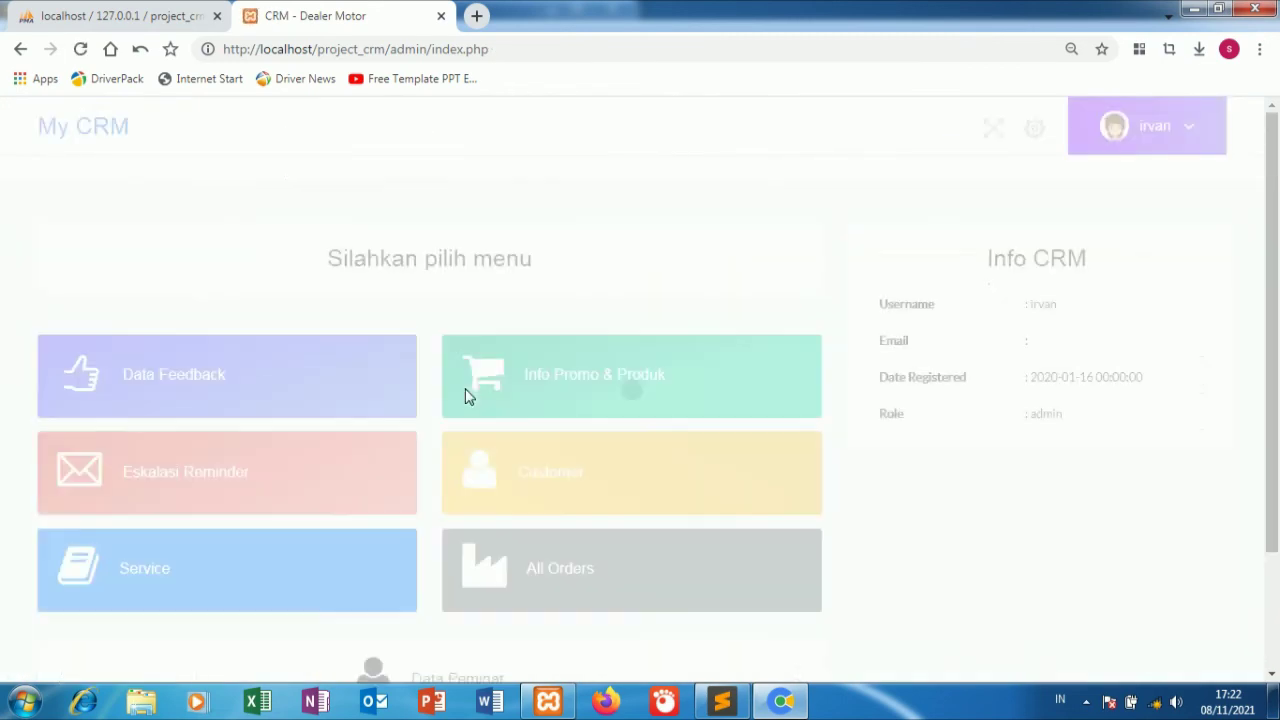
scroll(465, 388, "down", 1)
scroll(465, 388, "down", 2)
left_click(414, 527)
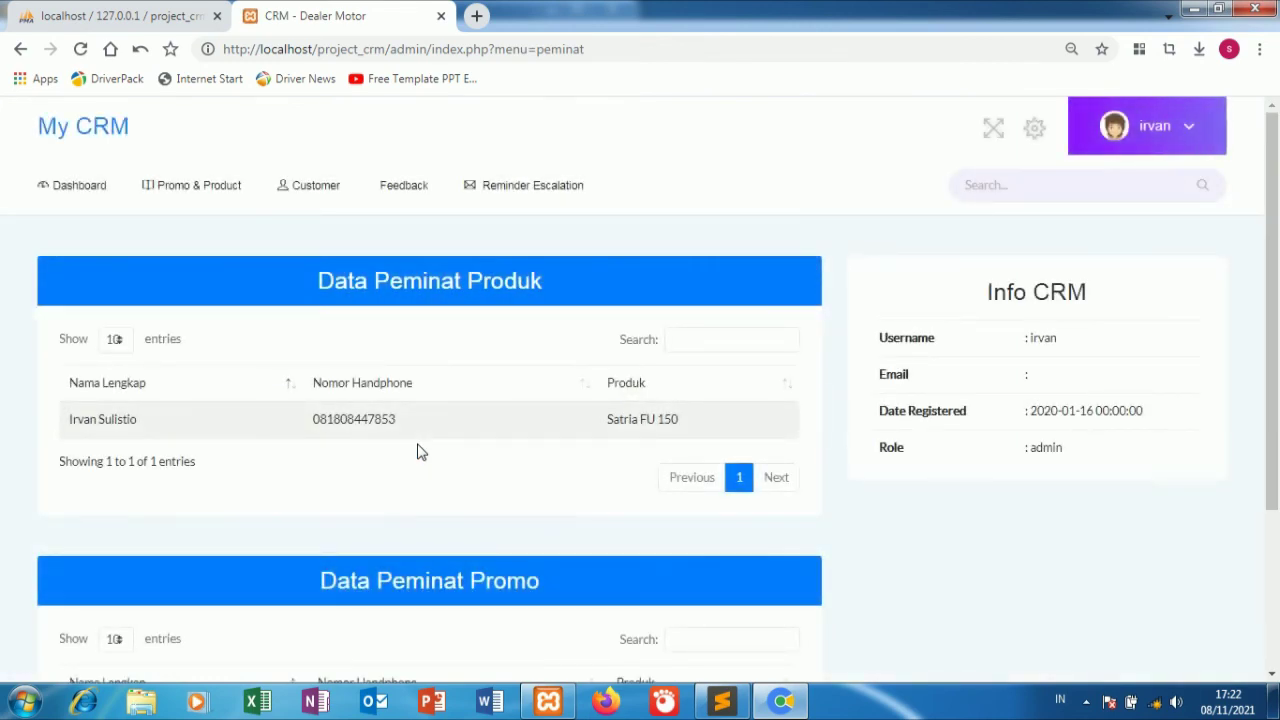
scroll(420, 452, "down", 2)
scroll(420, 452, "up", 3)
left_click(62, 132)
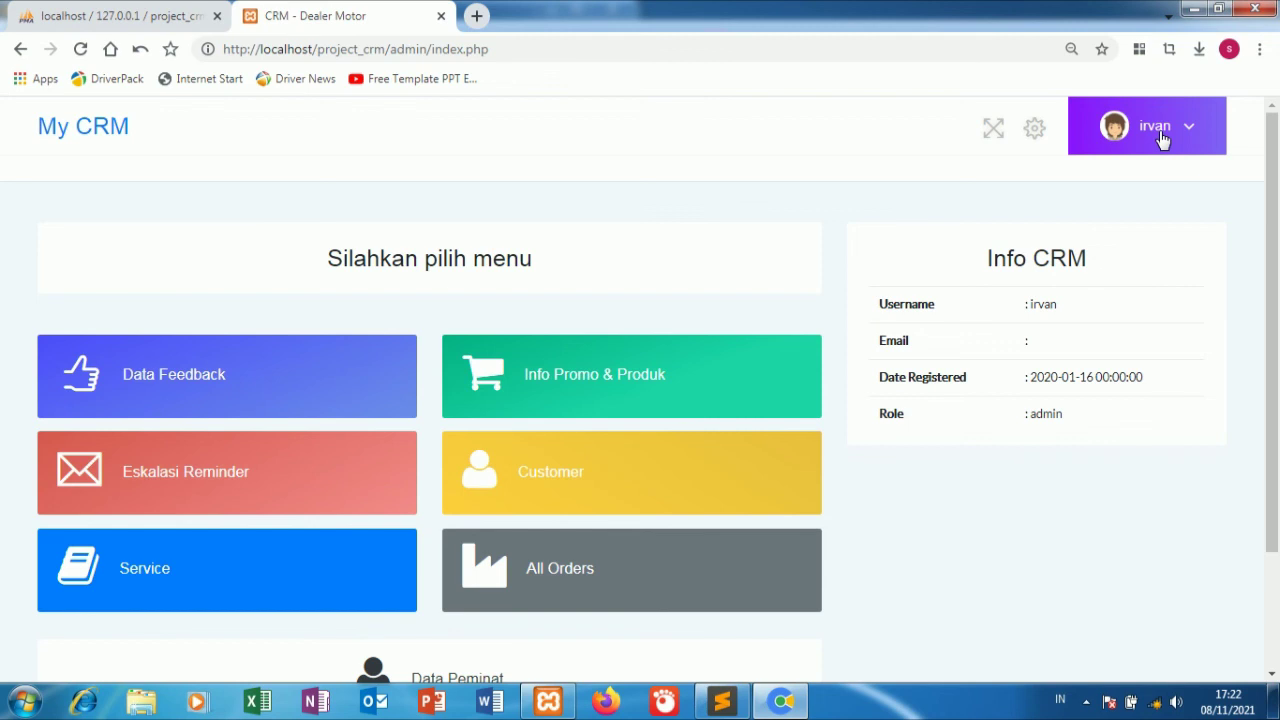
Log out of the admin panel, then open and dismiss the Promo 50% interest form.
left_click(1163, 140)
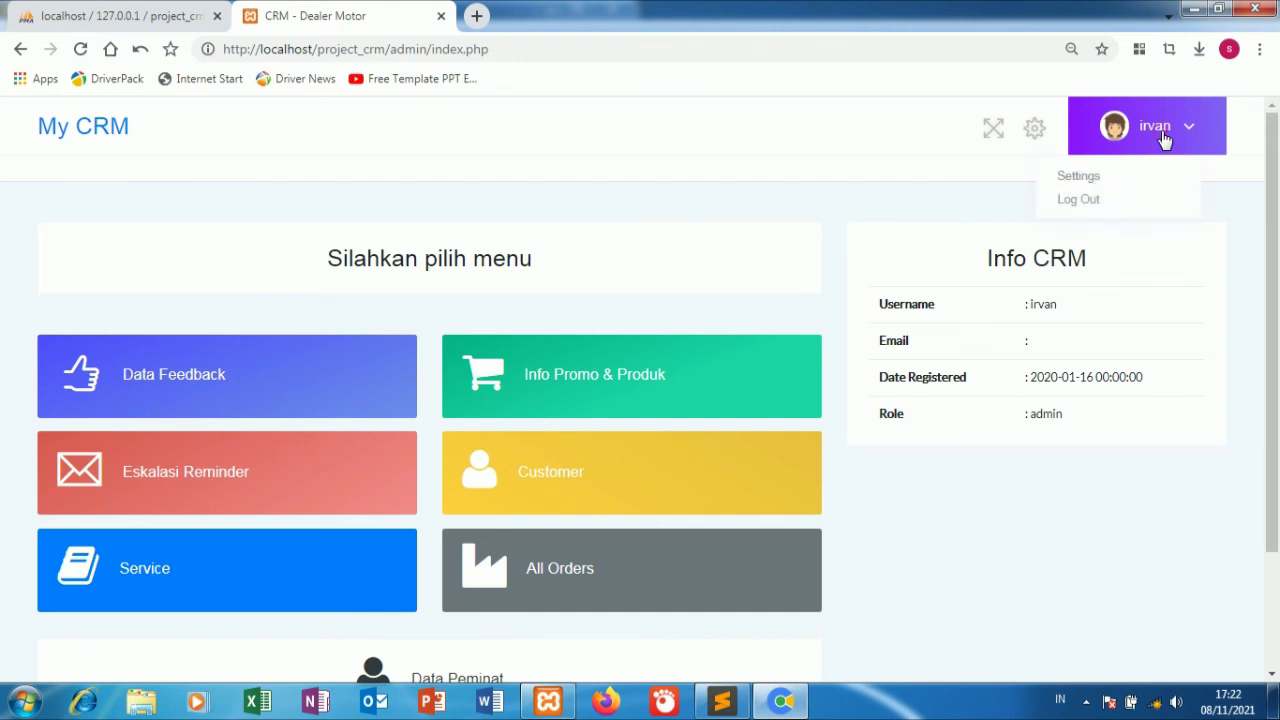
left_click(1151, 200)
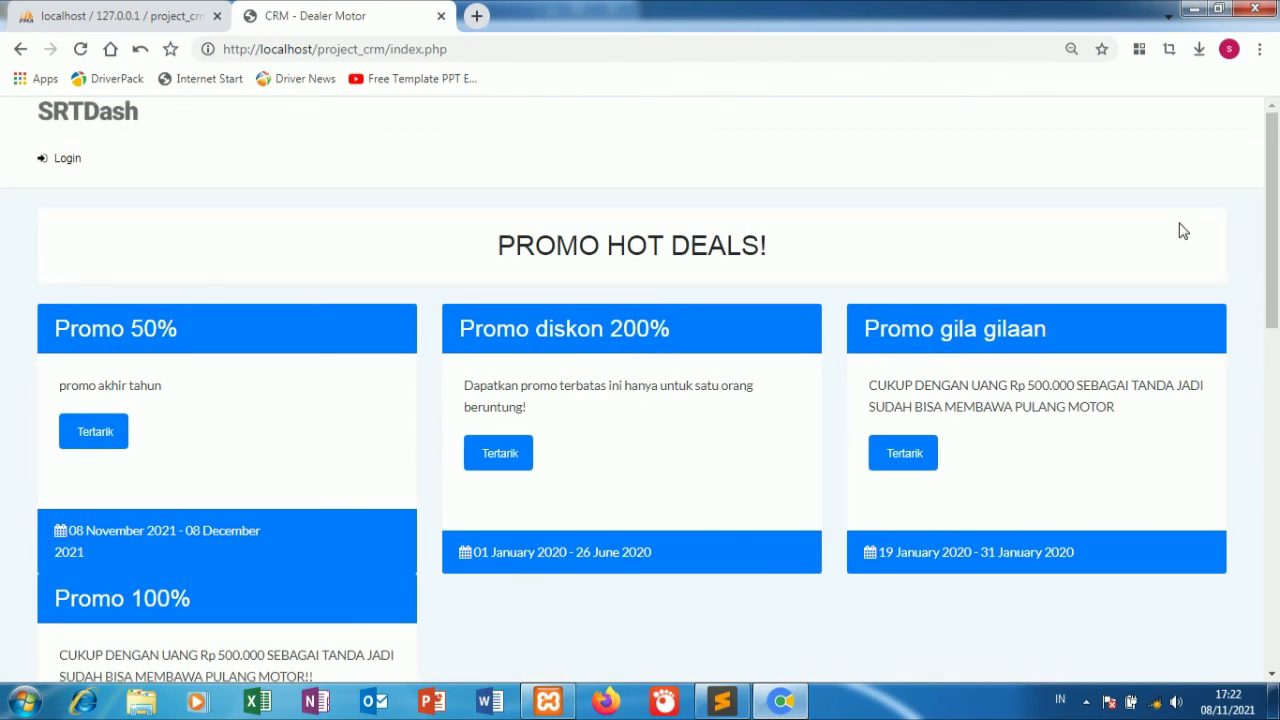
left_click(95, 437)
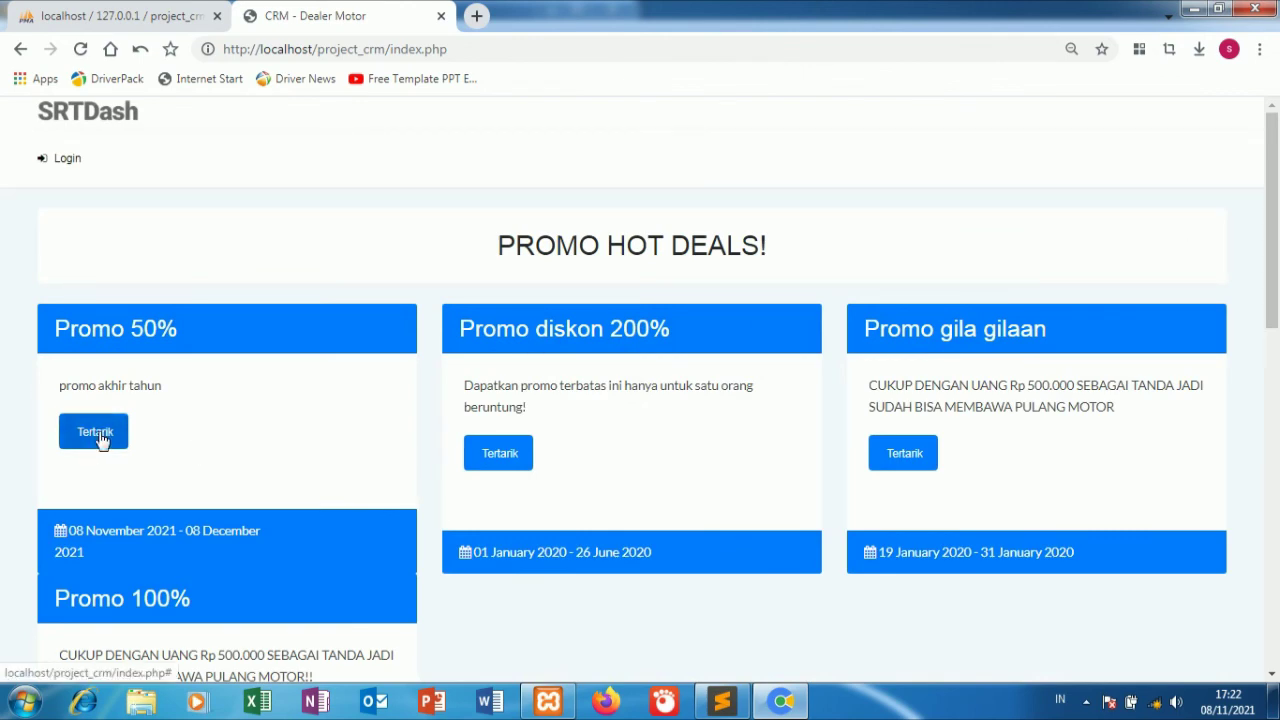
left_click(190, 284)
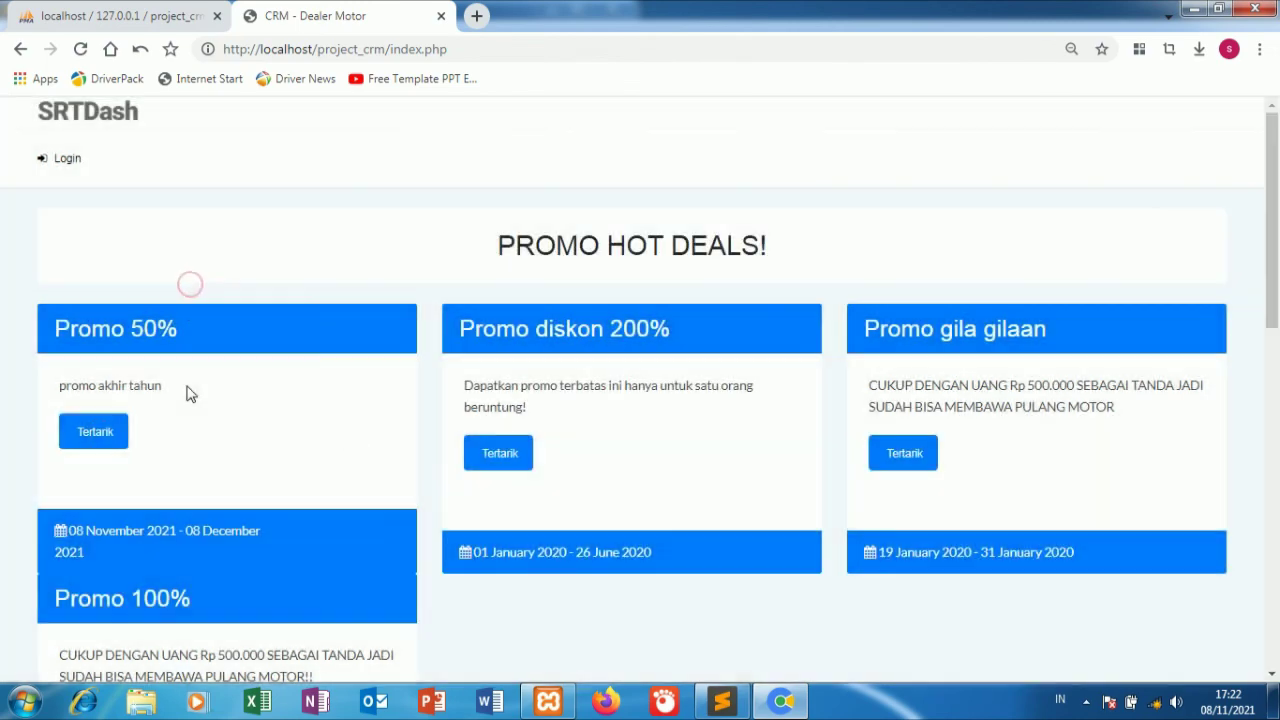
Scroll the public page to PRODUK KAMI, showing the new motor product beside Harley Davidson.
scroll(462, 447, "down", 2)
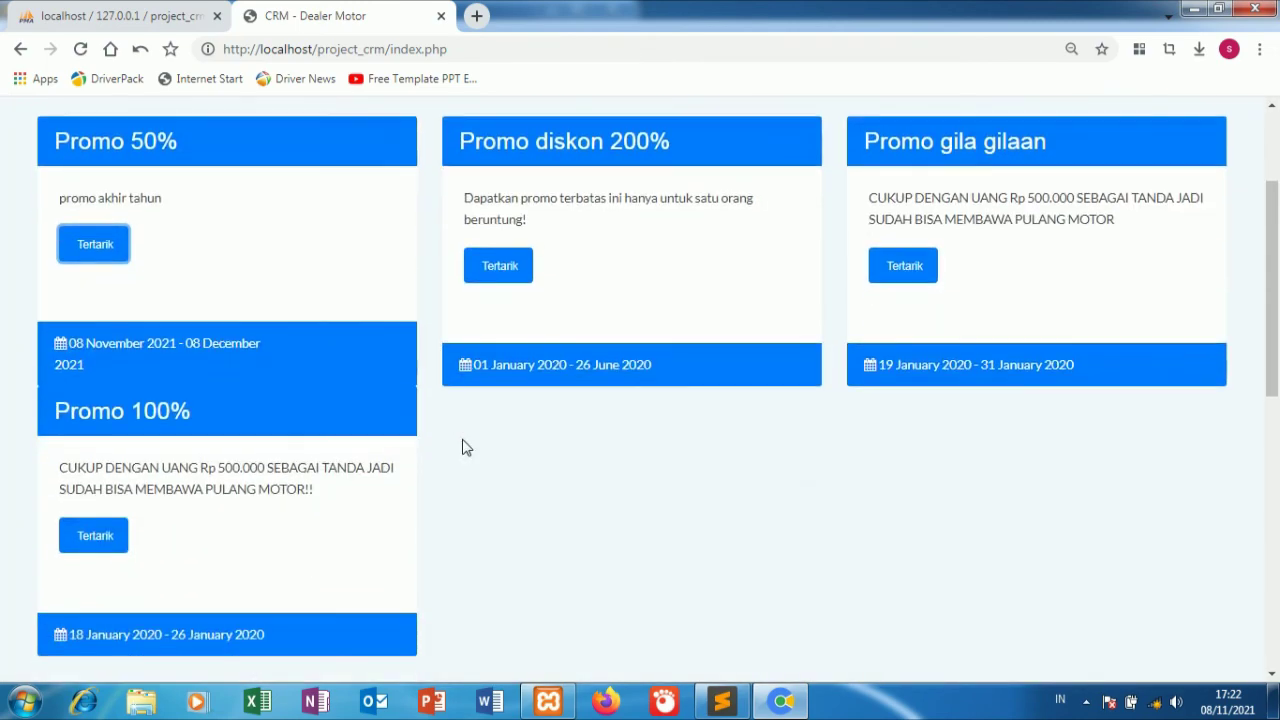
scroll(462, 447, "down", 5)
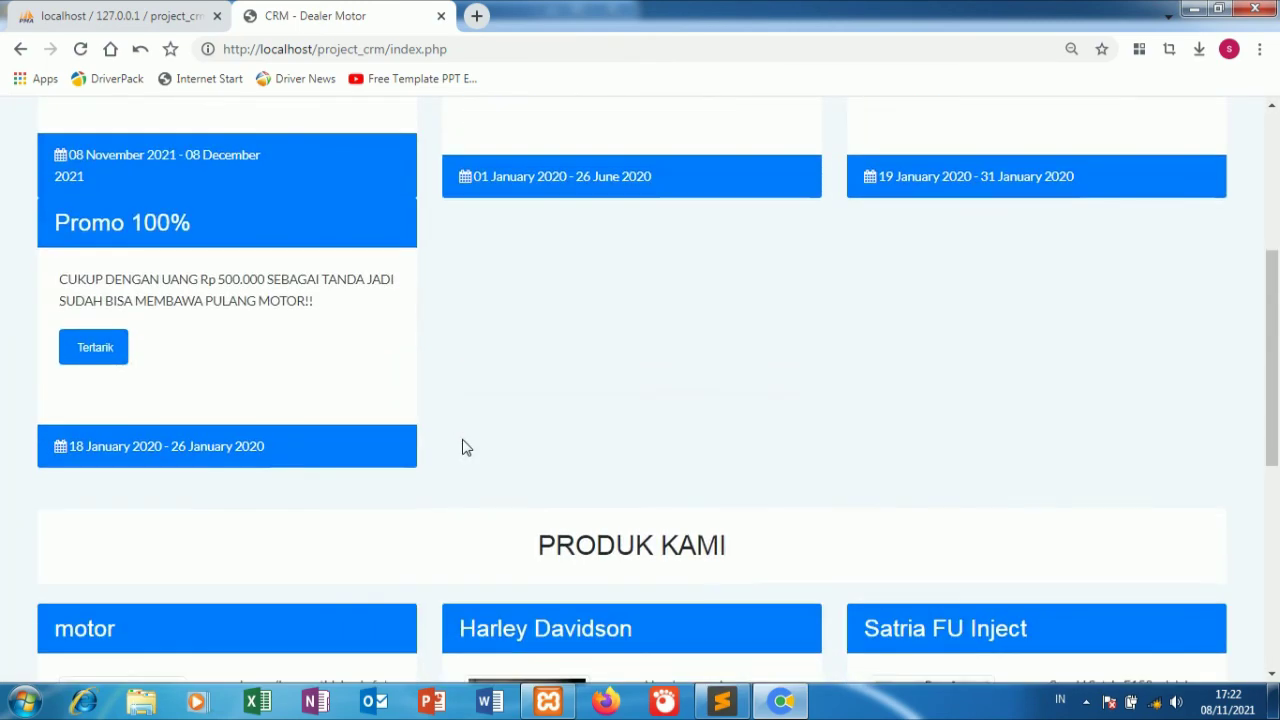
scroll(237, 531, "down", 3)
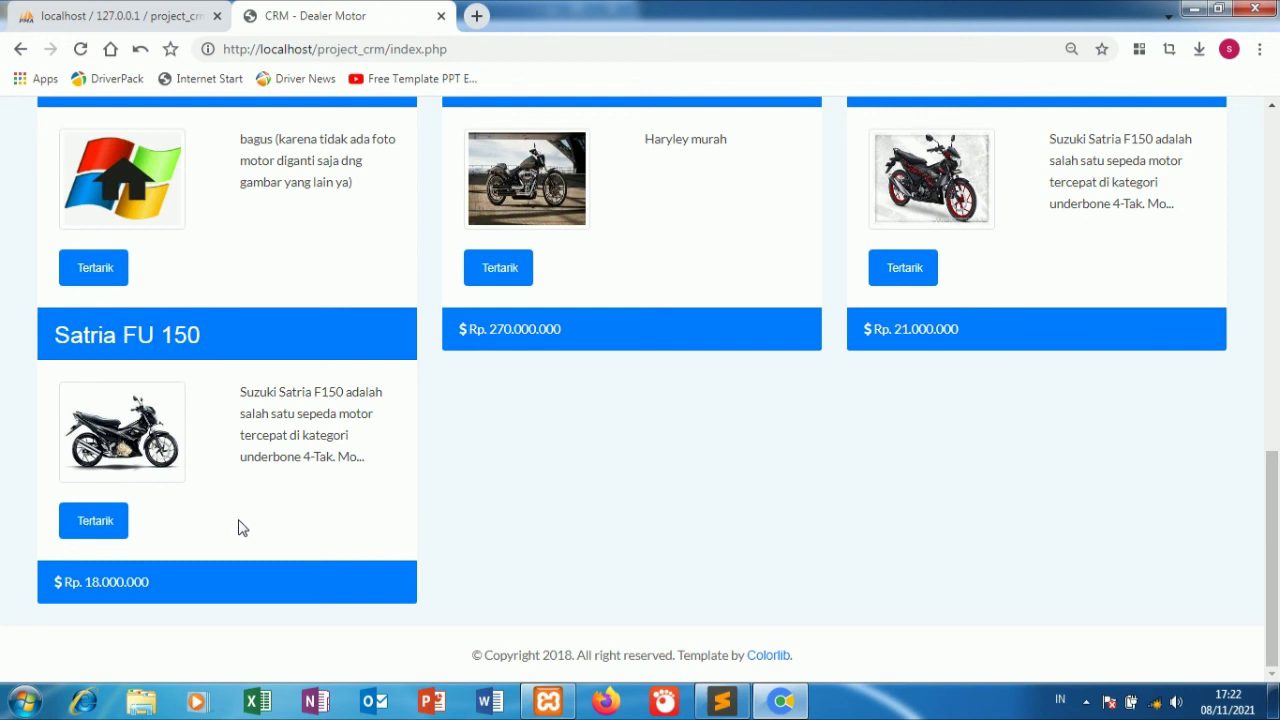
scroll(238, 520, "up", 2)
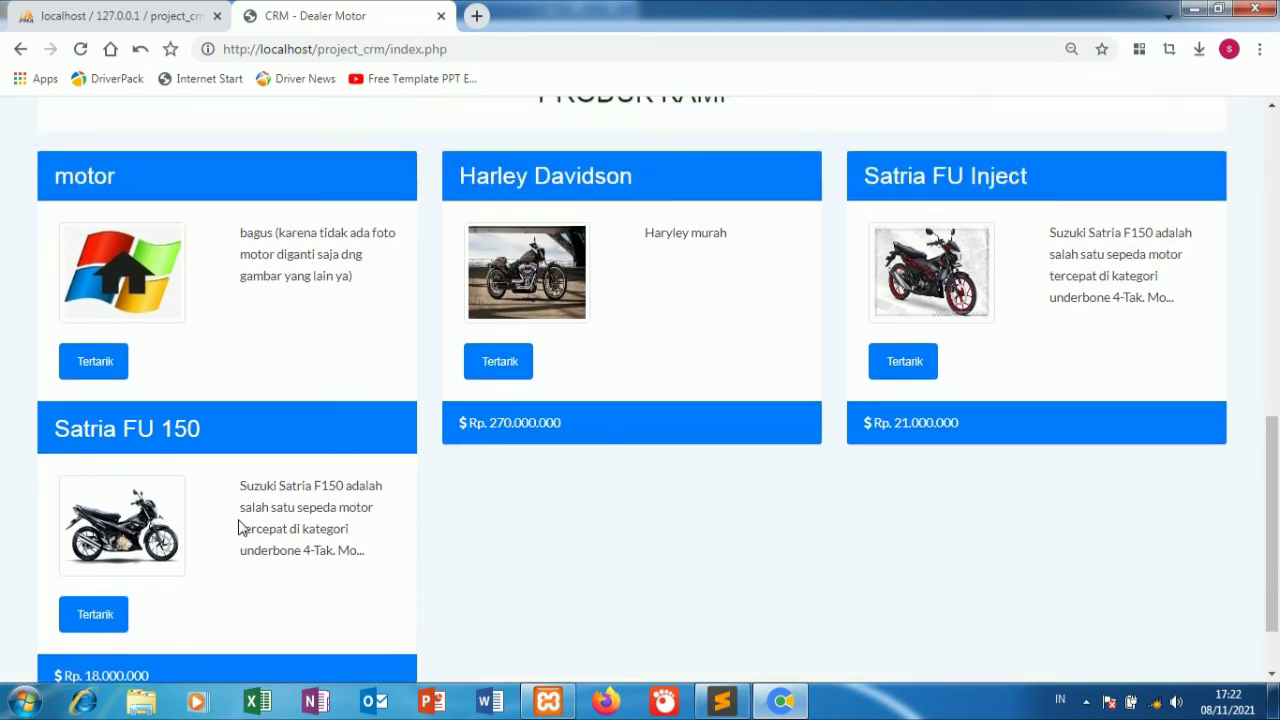
scroll(238, 520, "down", 2)
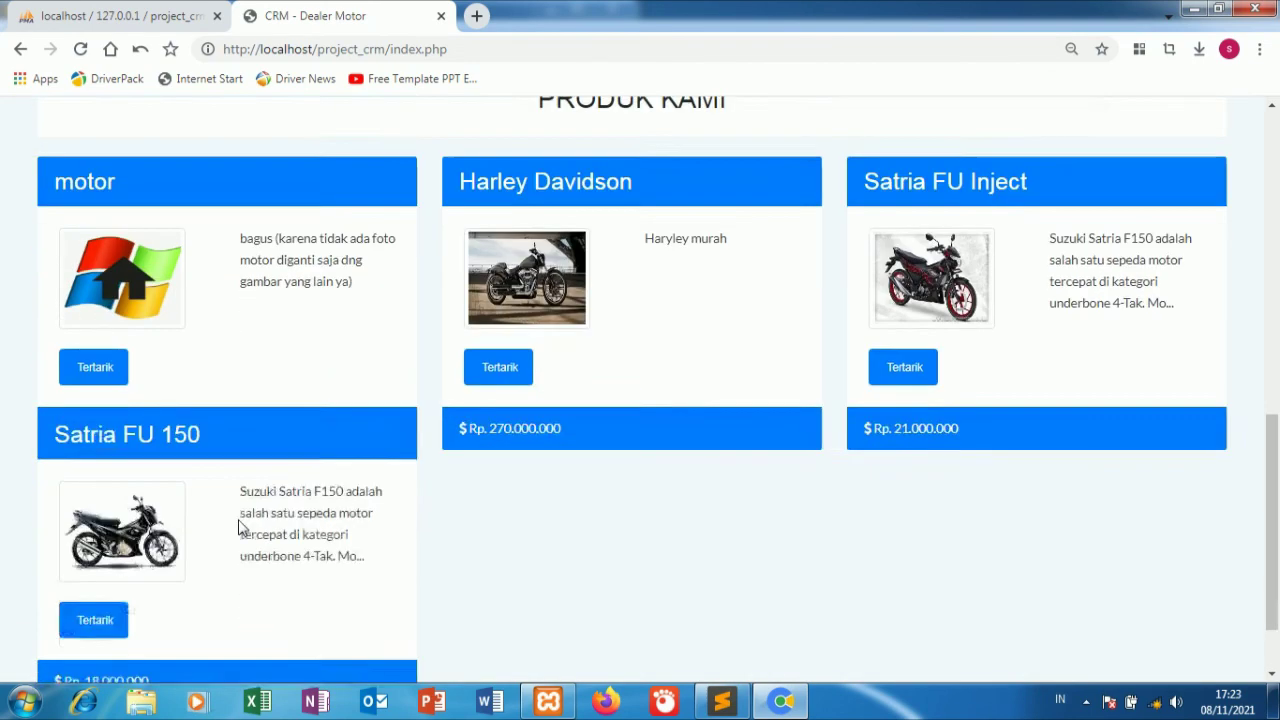
scroll(238, 520, "up", 2)
scroll(238, 520, "down", 2)
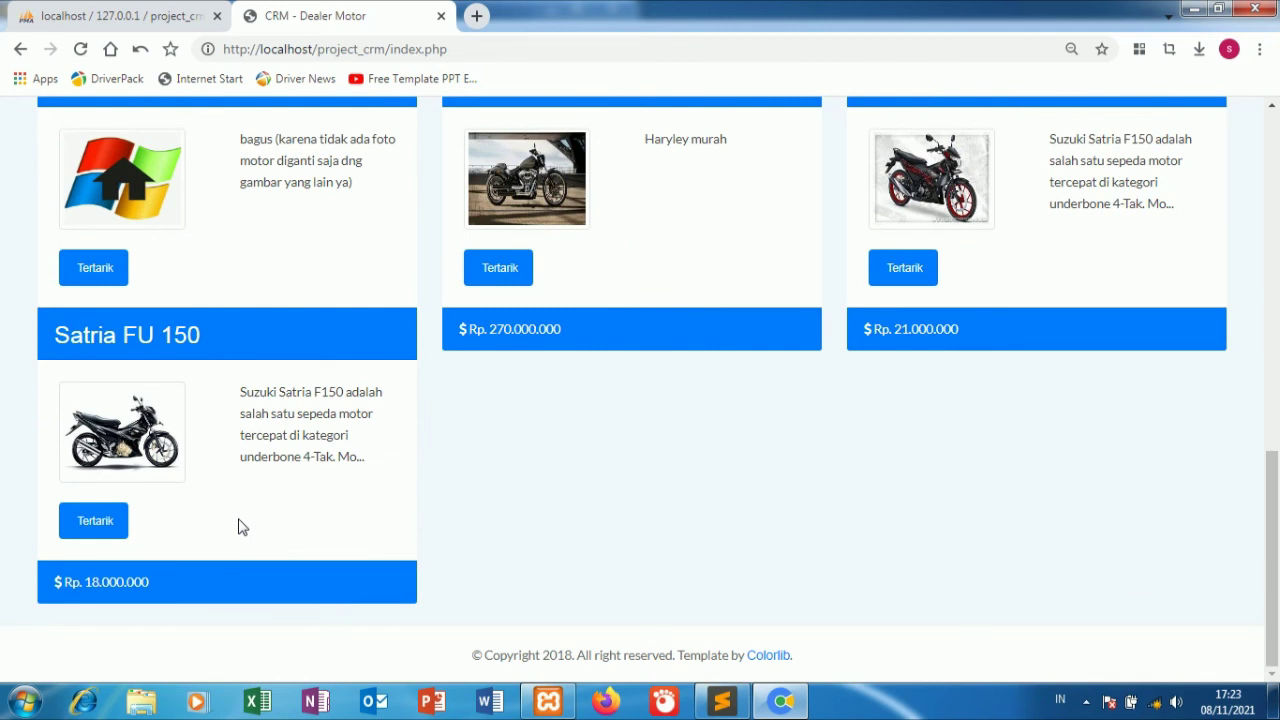
scroll(238, 527, "up", 1)
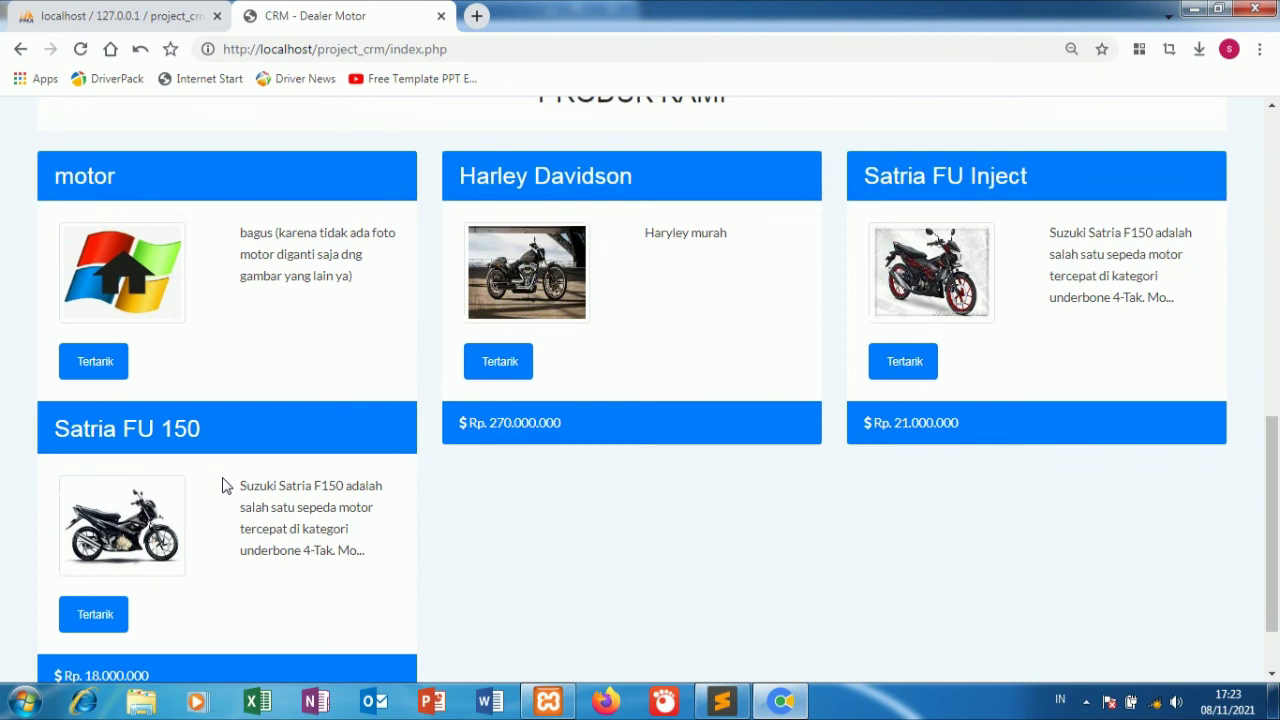
scroll(629, 528, "up", 7)
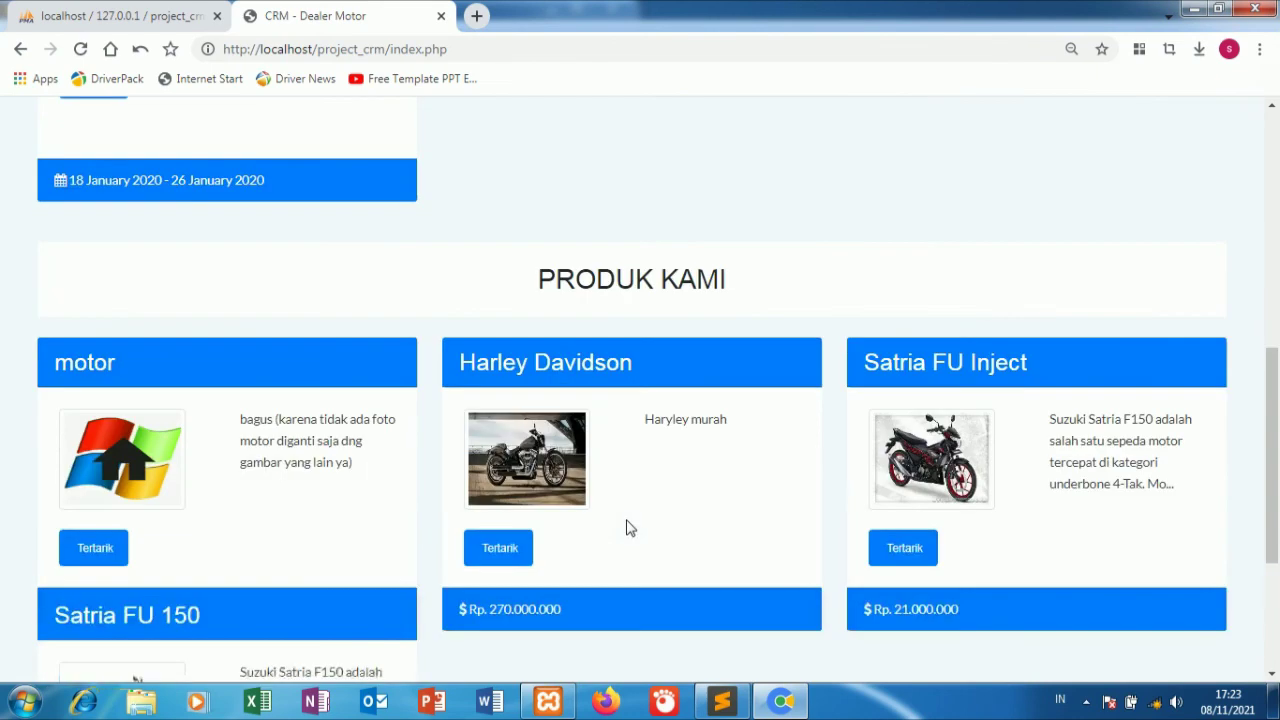